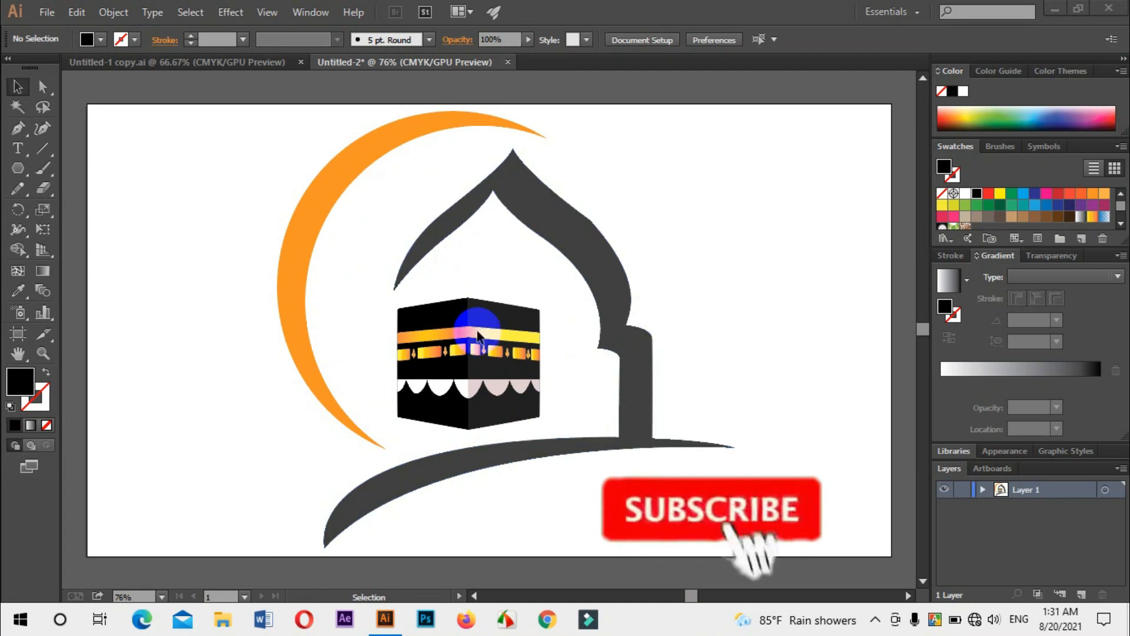
- Lock the grouped reference artwork of the crescent, arch and Kaaba so it cannot be selected
{"action": "left_click", "coordinate": [438, 299]}
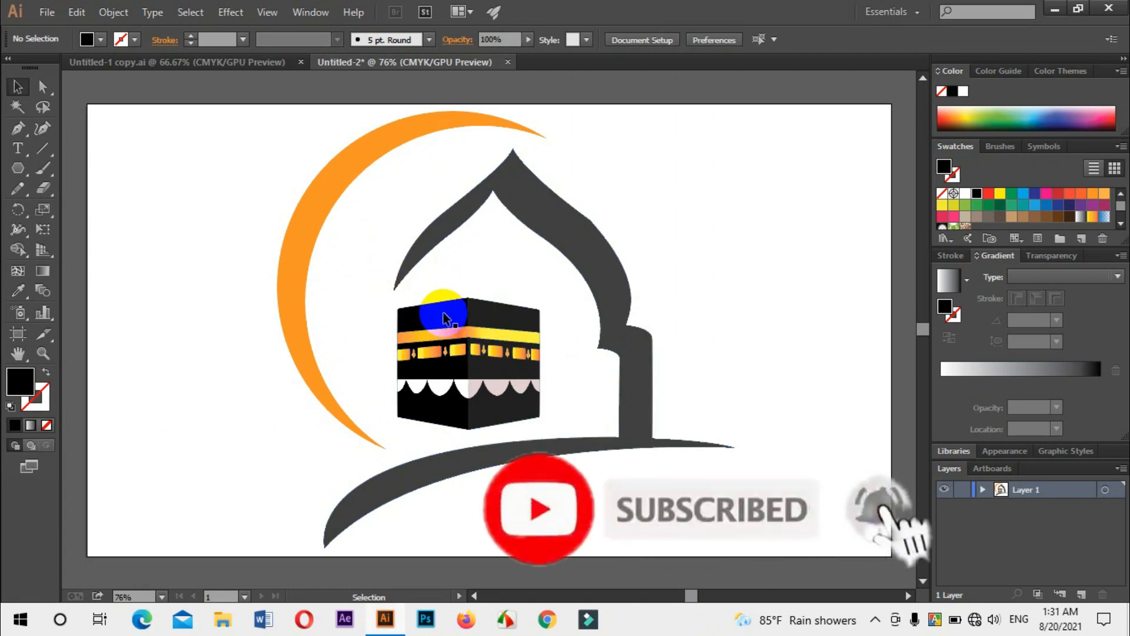
{"action": "left_click", "coordinate": [113, 11]}
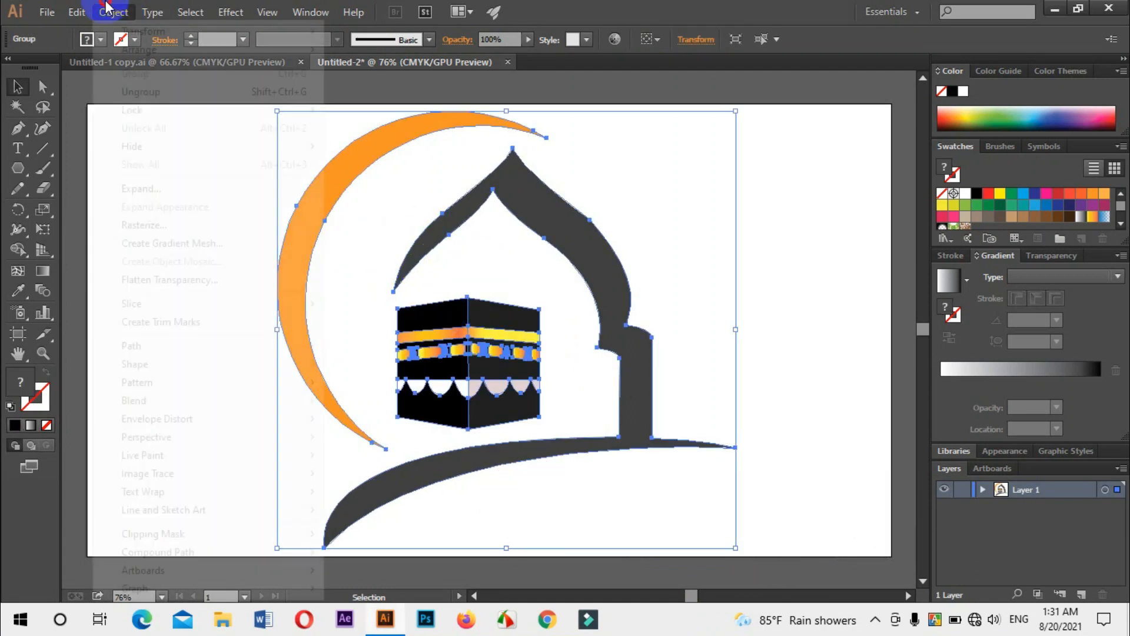
{"action": "mouse_move", "coordinate": [156, 112]}
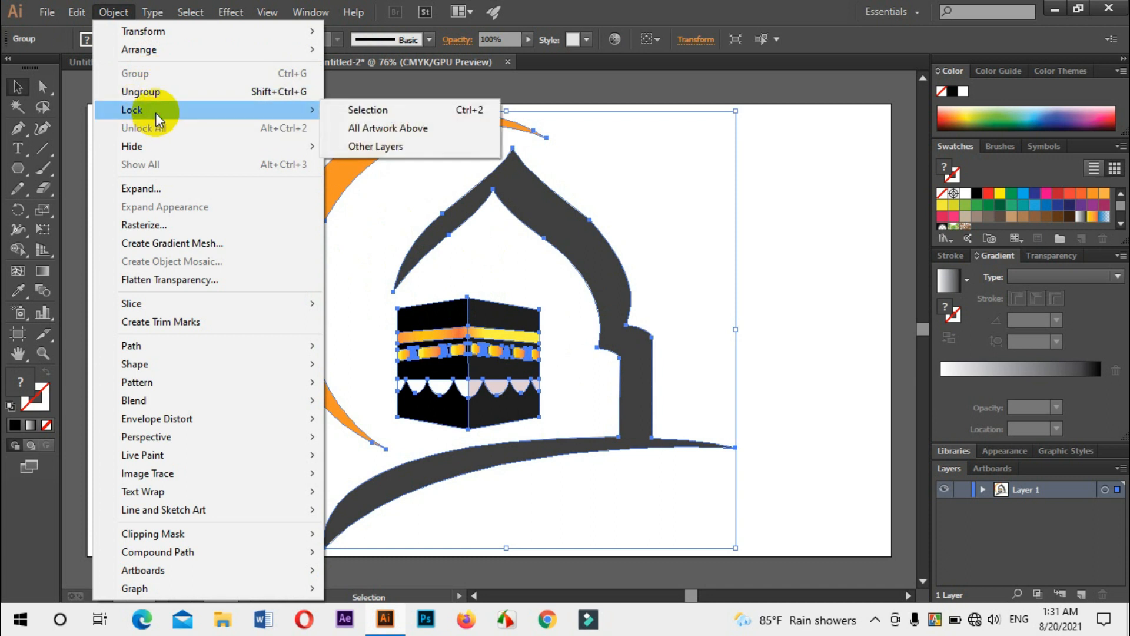
{"action": "left_click", "coordinate": [339, 111]}
{"action": "left_click", "coordinate": [435, 331]}
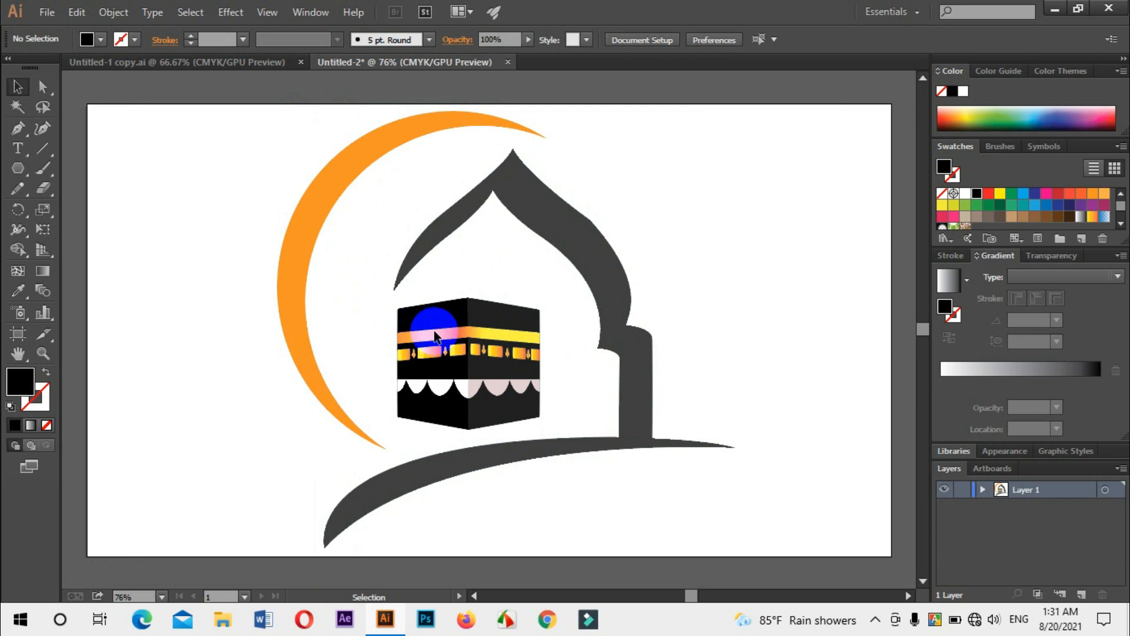
- Trace the Kaaba's six-cornered outer silhouette with the Pen tool as a closed path
{"action": "left_click", "coordinate": [16, 129]}
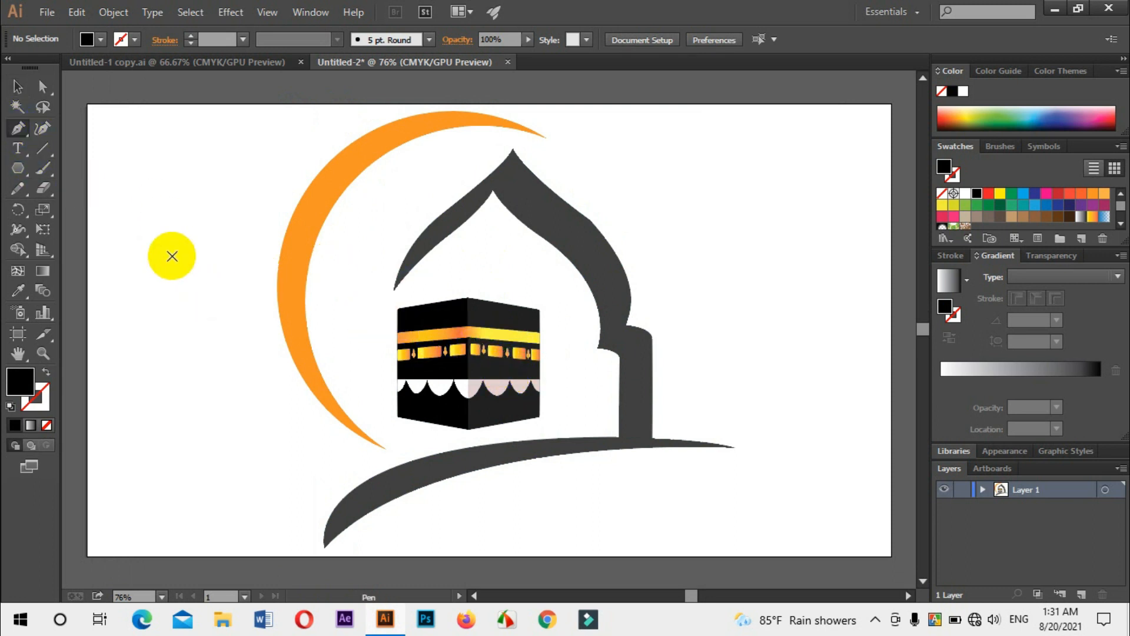
{"action": "left_click_drag", "start_coordinate": [378, 344], "coordinate": [425, 360]}
{"action": "left_click", "coordinate": [479, 298], "text": "ctrl"}
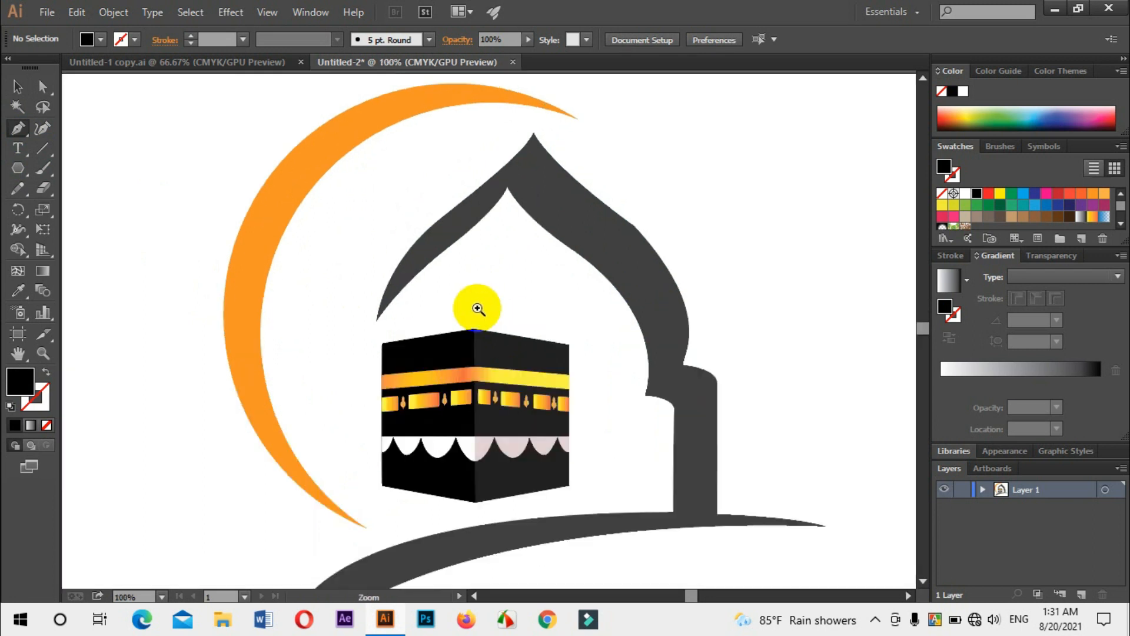
{"action": "left_click", "coordinate": [495, 397], "text": "ctrl"}
{"action": "left_click", "coordinate": [468, 369], "text": "ctrl"}
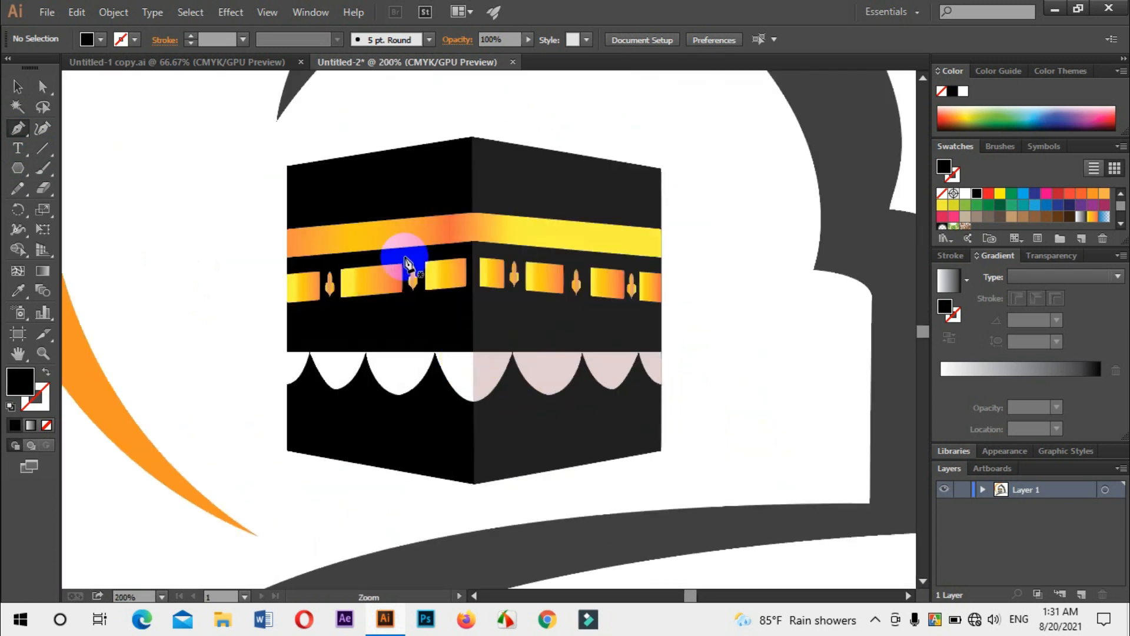
{"action": "left_click", "coordinate": [290, 171]}
{"action": "left_click_drag", "start_coordinate": [289, 168], "coordinate": [473, 143]}
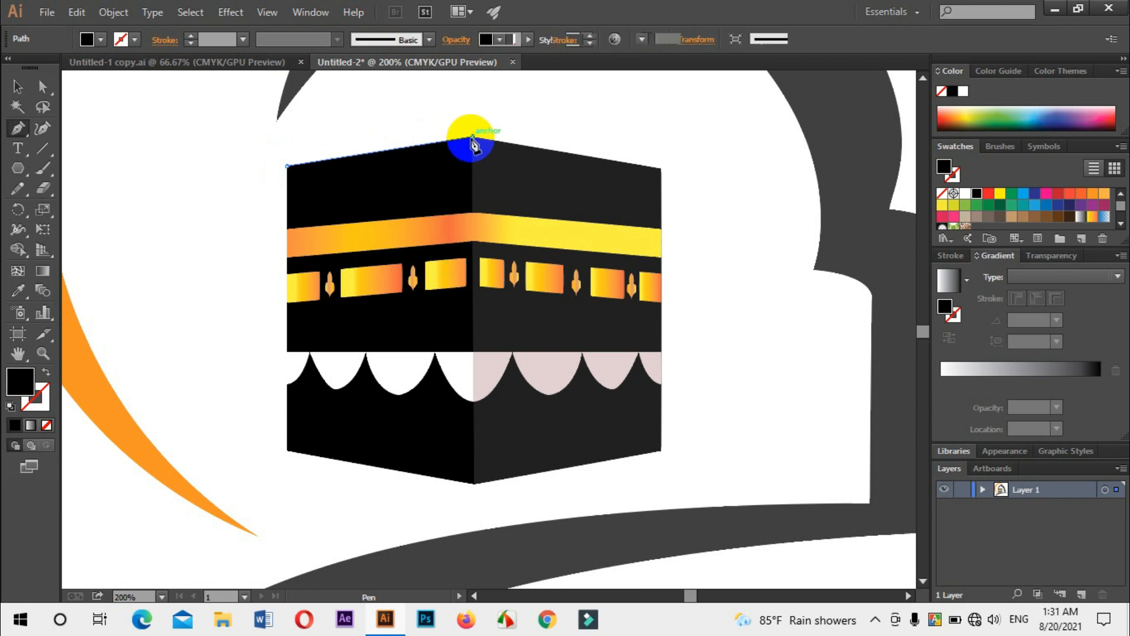
{"action": "left_click", "coordinate": [660, 171]}
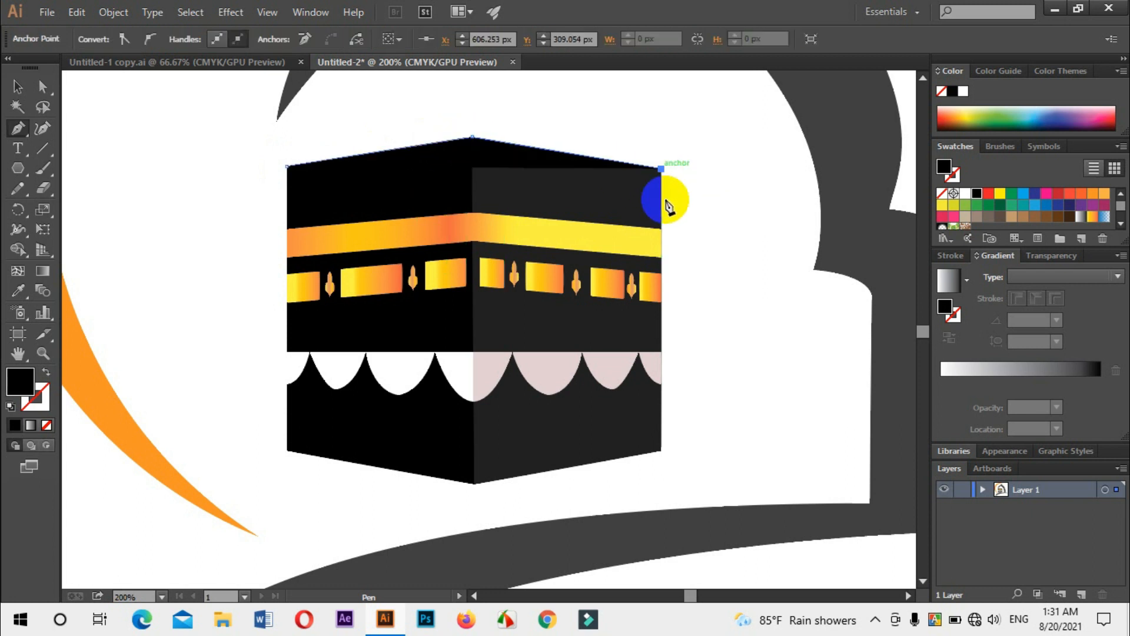
{"action": "left_click", "coordinate": [660, 449]}
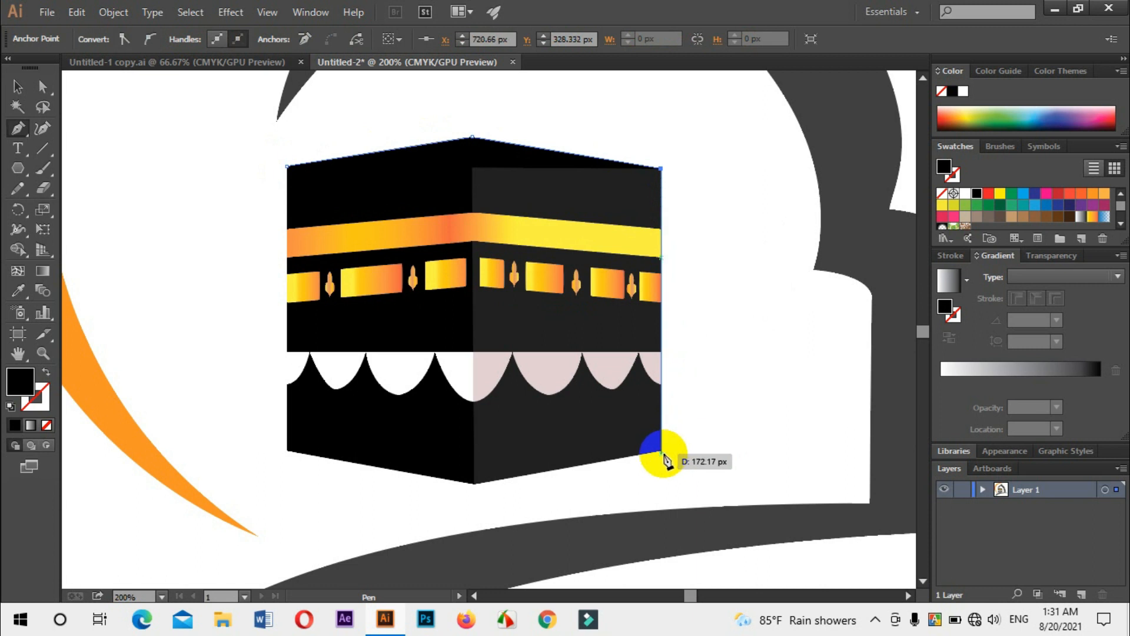
{"action": "left_click", "coordinate": [661, 451]}
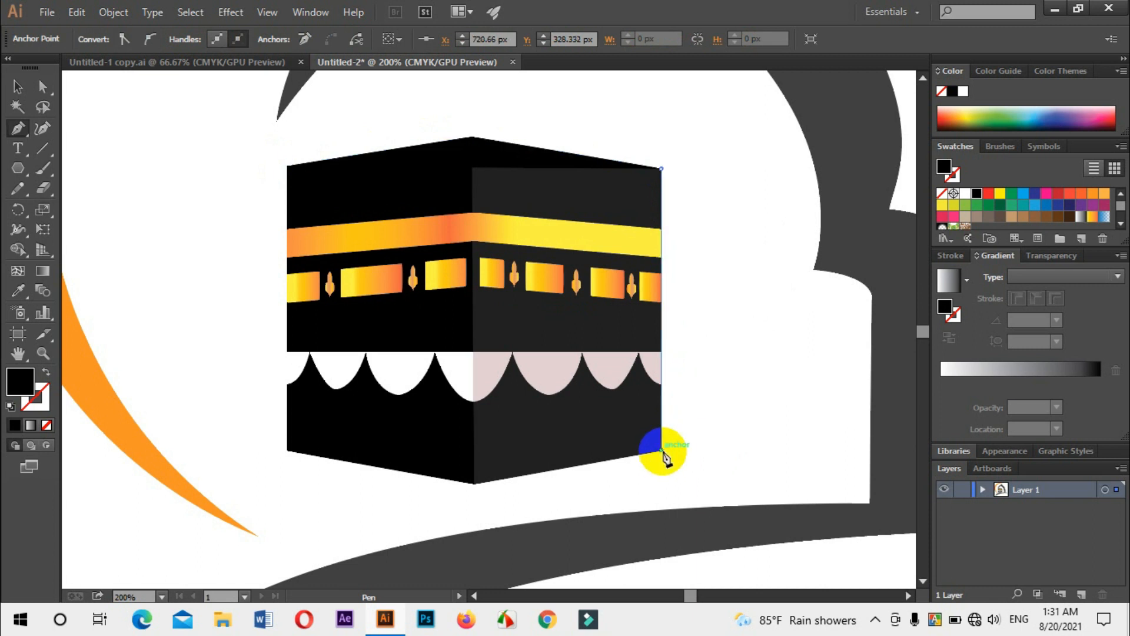
{"action": "left_click", "coordinate": [474, 484]}
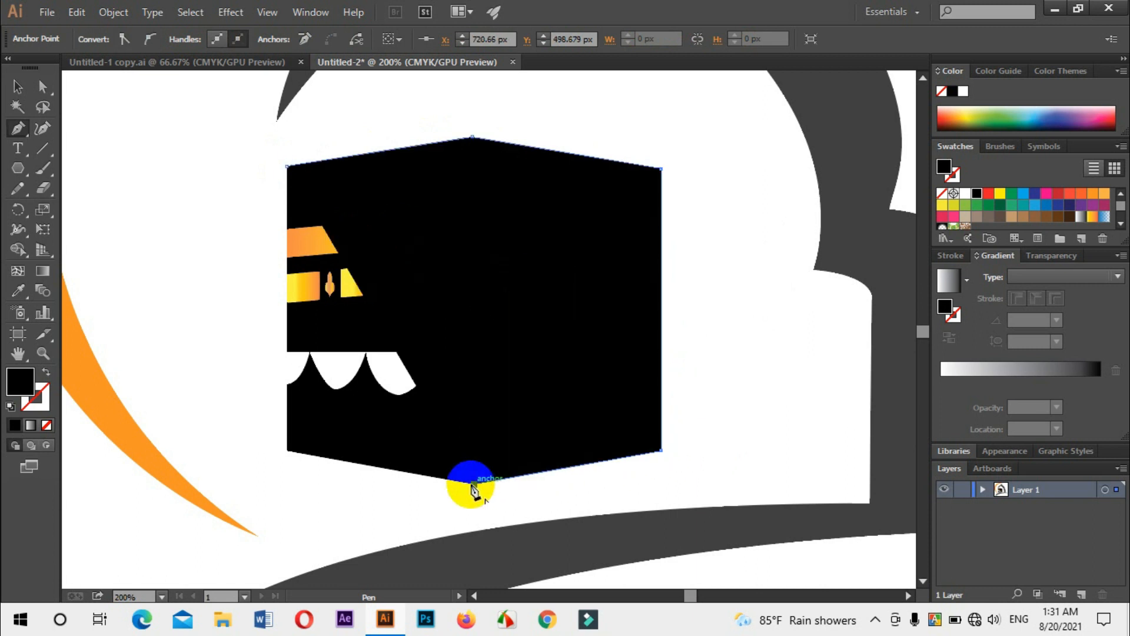
{"action": "left_click", "coordinate": [287, 451]}
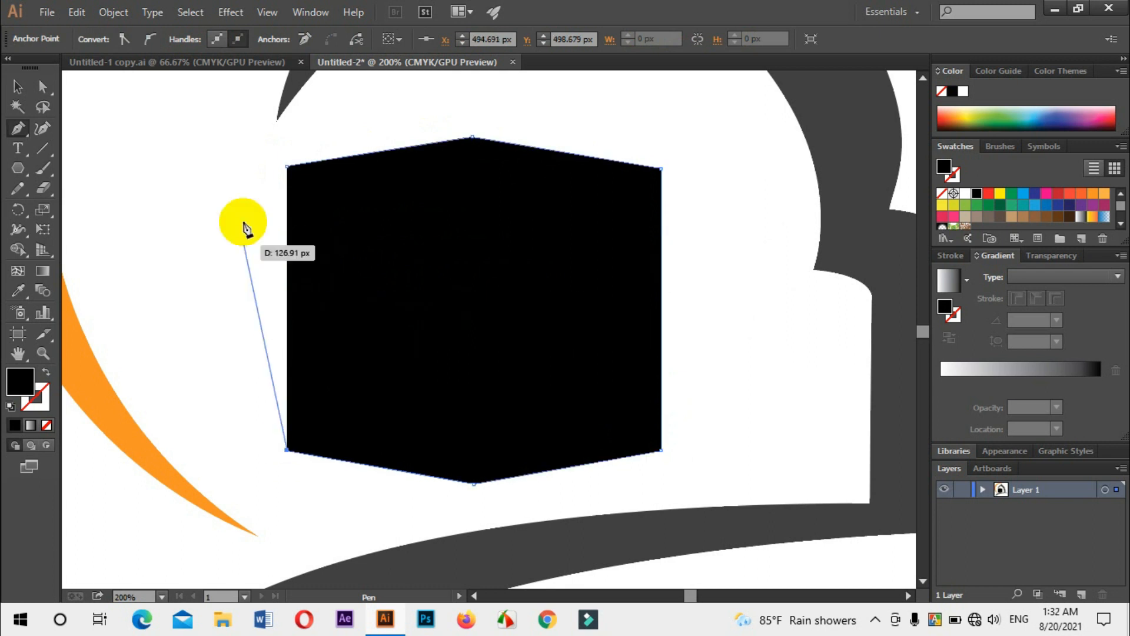
{"action": "left_click", "coordinate": [287, 168]}
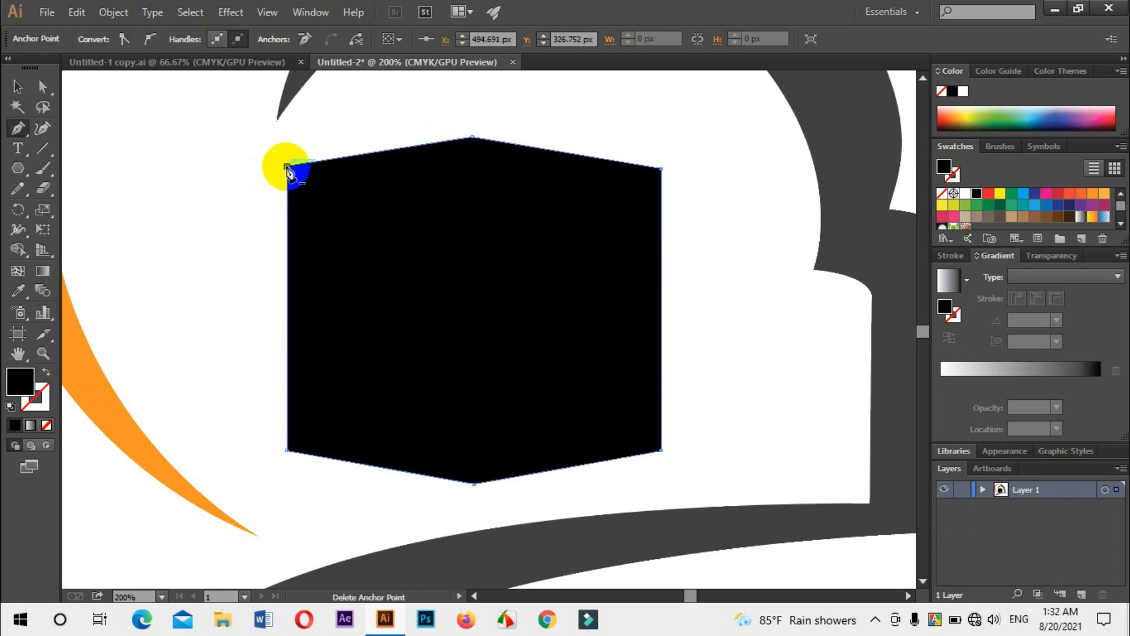
- Swap fill and stroke on the traced silhouette so it has no fill and a black outline, and deselect it
{"action": "left_click", "coordinate": [16, 87]}
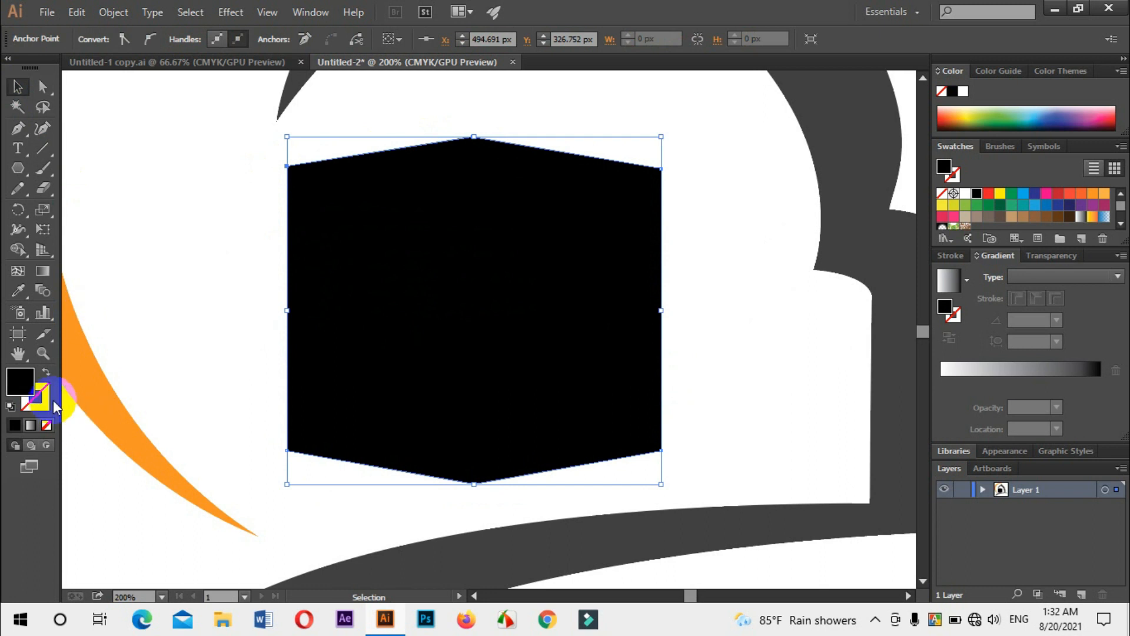
{"action": "left_click", "coordinate": [46, 373]}
{"action": "left_click", "coordinate": [223, 310]}
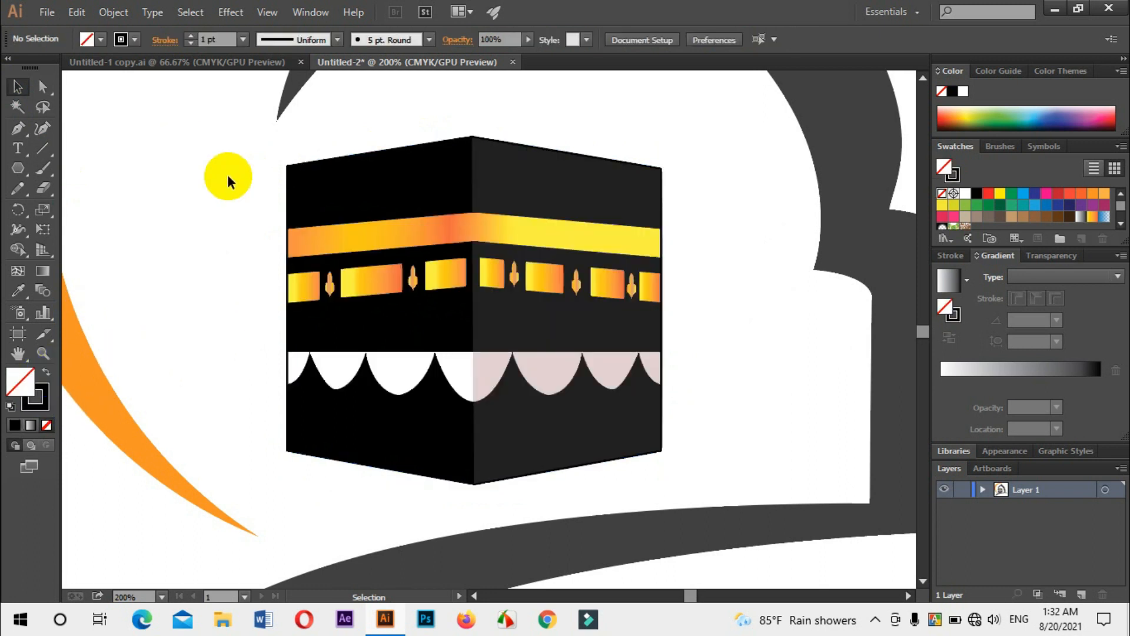
- Trace the upper gold band across both faces of the Kaaba with the Pen tool as a closed path
{"action": "left_click", "coordinate": [11, 229]}
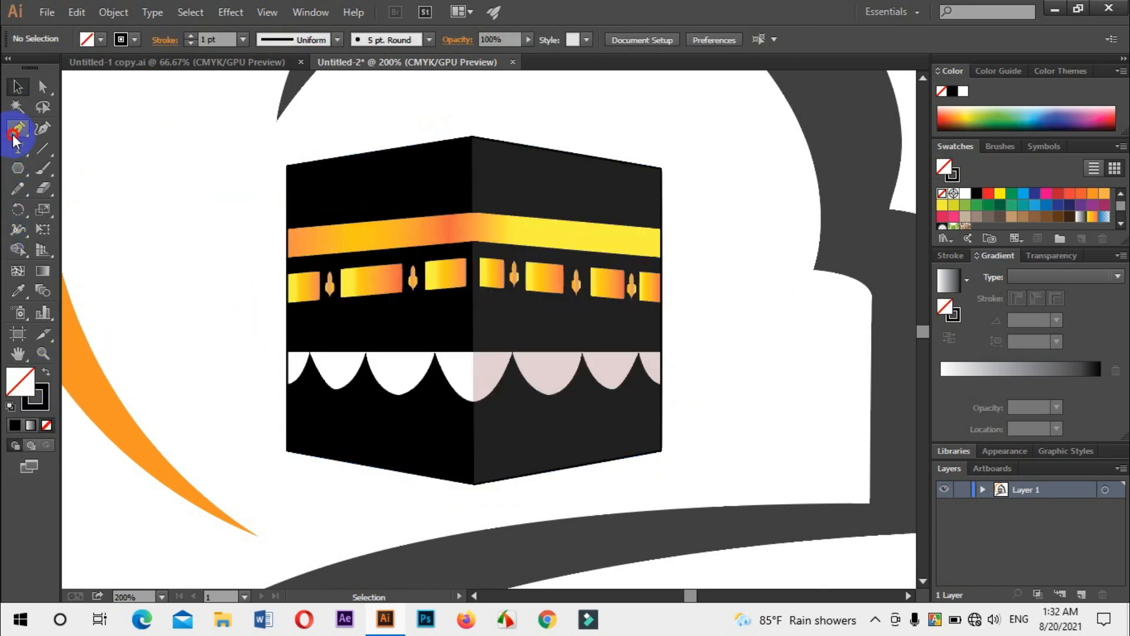
{"action": "left_click", "coordinate": [330, 253]}
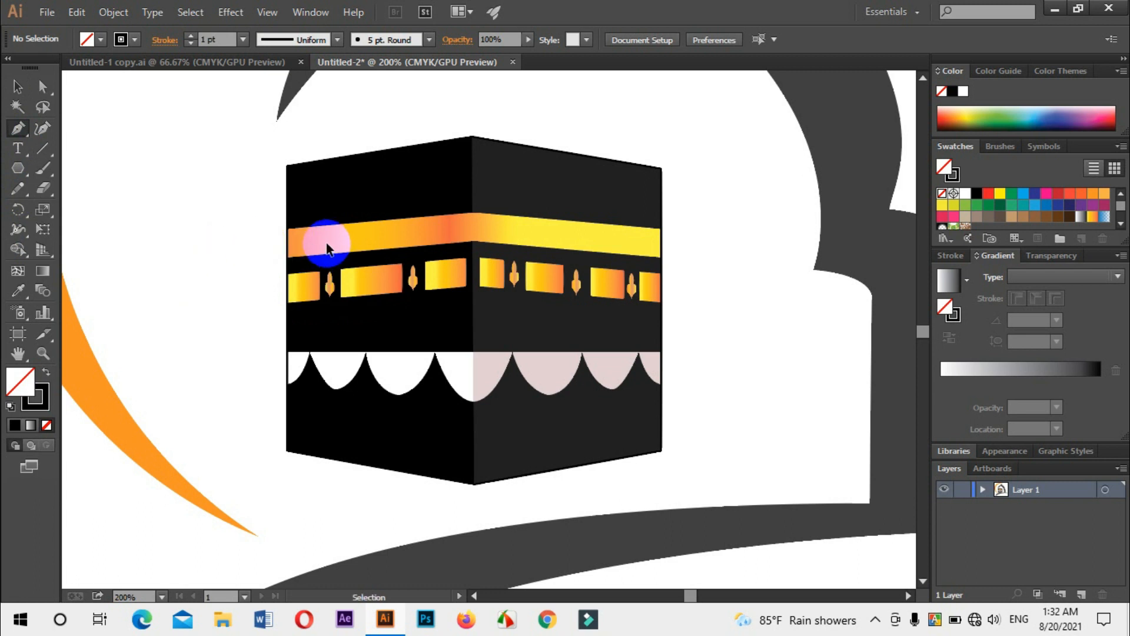
{"action": "left_click_drag", "start_coordinate": [789, 361], "coordinate": [615, 287]}
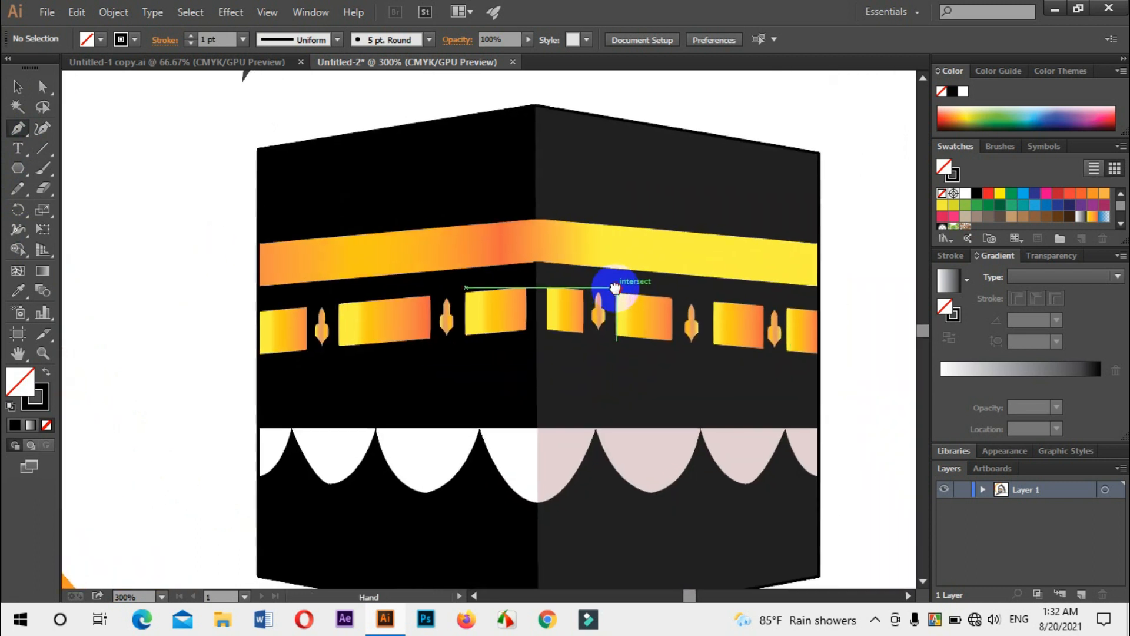
{"action": "left_click", "coordinate": [273, 253]}
{"action": "left_click", "coordinate": [259, 242]}
{"action": "left_click", "coordinate": [532, 222]}
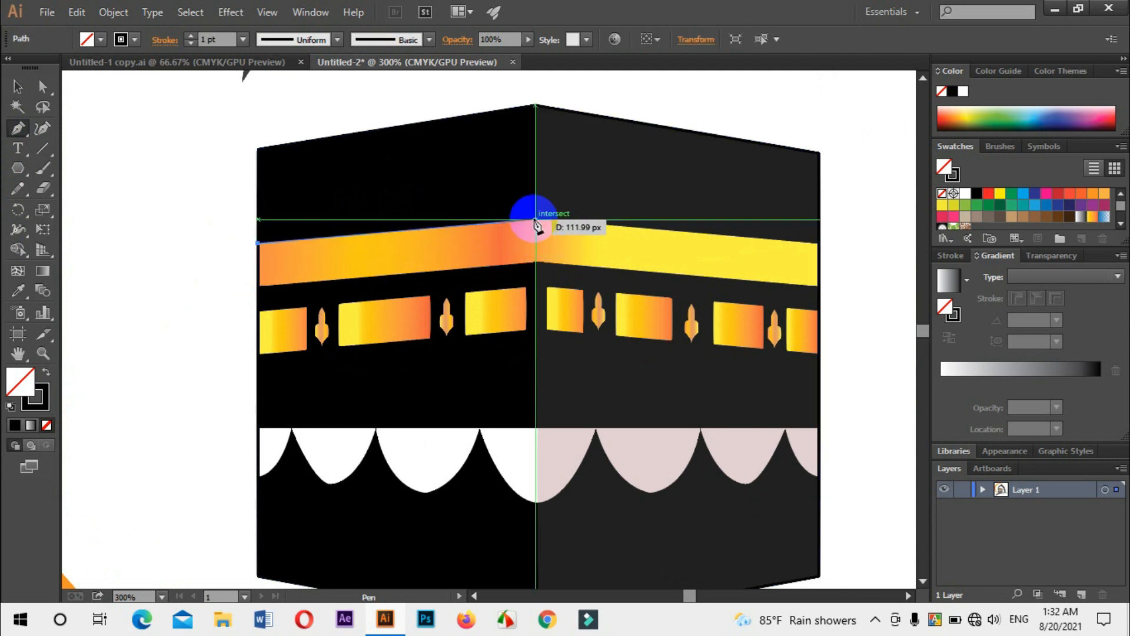
{"action": "left_click", "coordinate": [531, 221]}
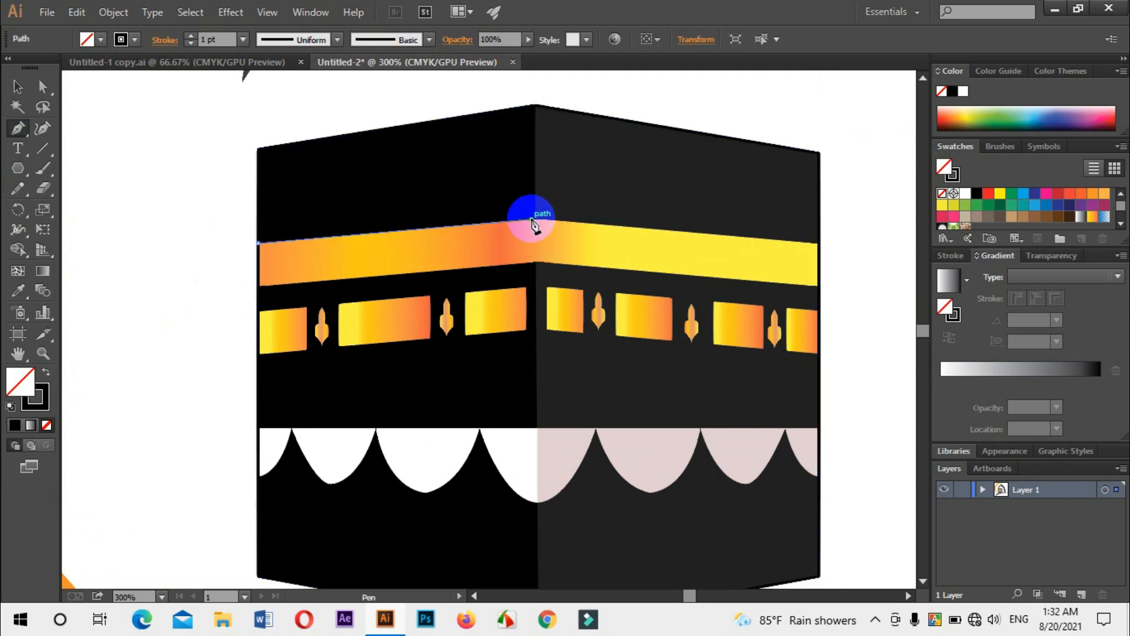
{"action": "left_click", "coordinate": [818, 244]}
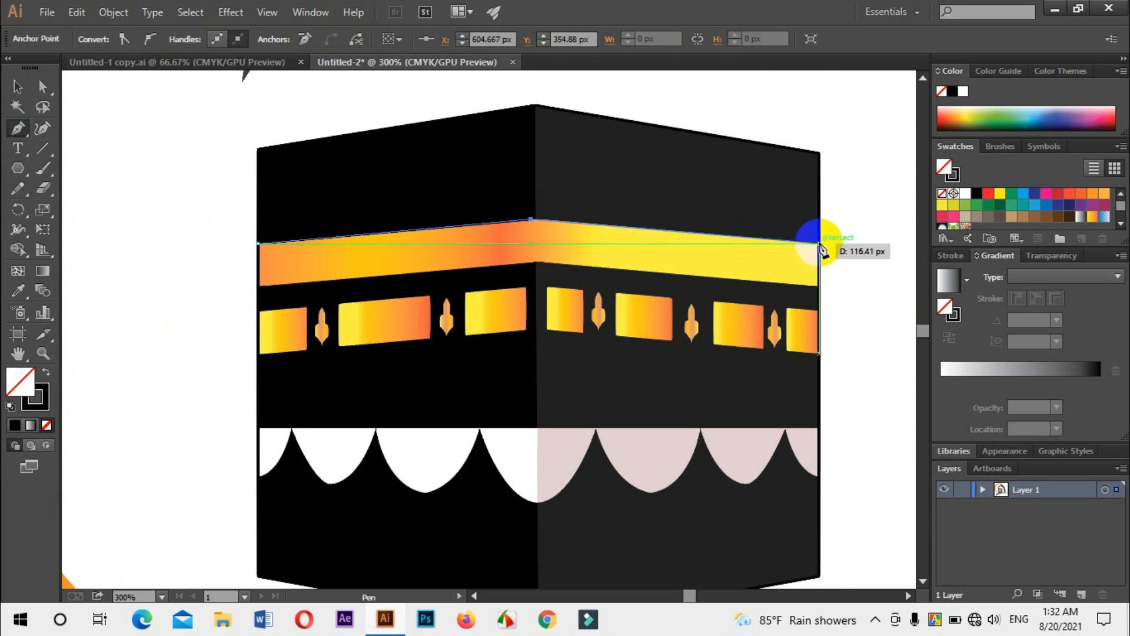
{"action": "left_click", "coordinate": [818, 287]}
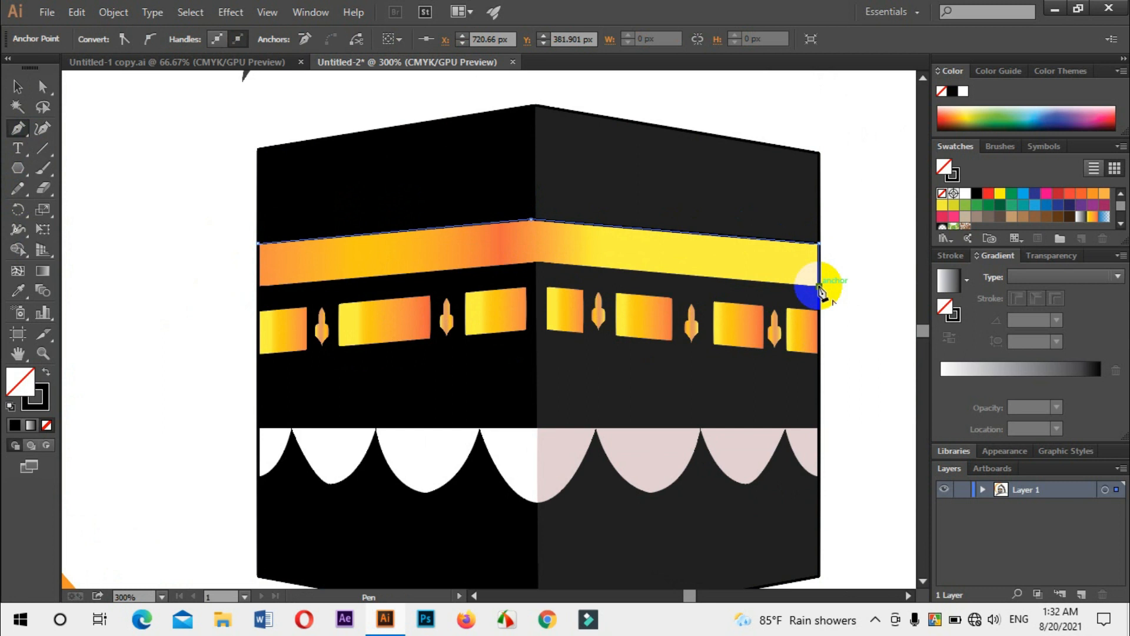
{"action": "left_click", "coordinate": [535, 261]}
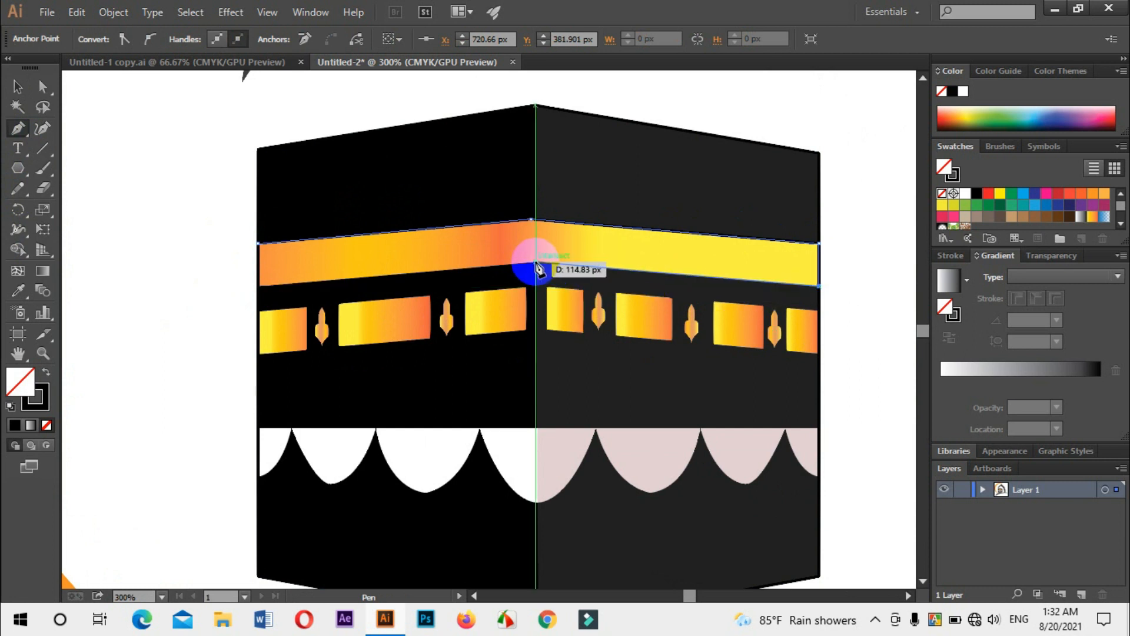
{"action": "left_click", "coordinate": [259, 287]}
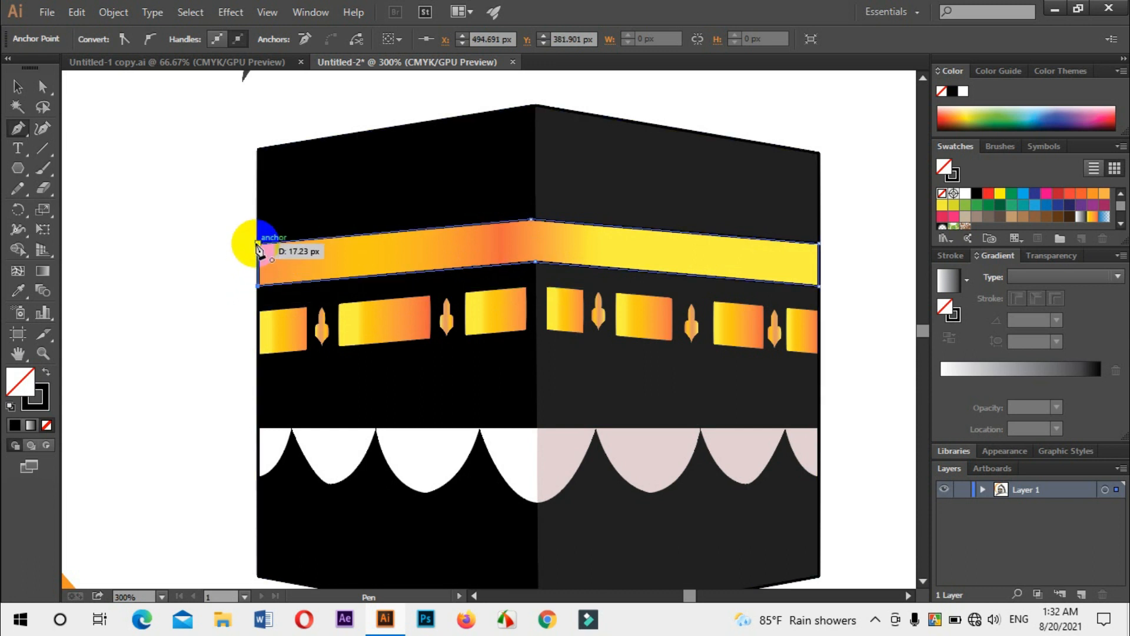
{"action": "left_click", "coordinate": [258, 244]}
{"action": "left_click", "coordinate": [15, 87]}
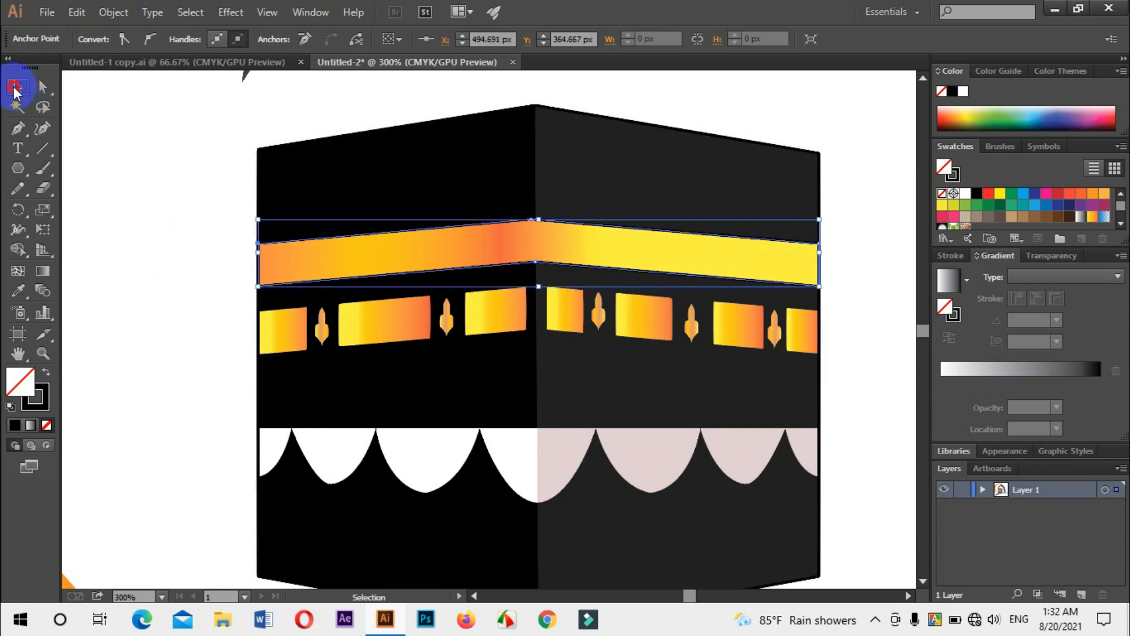
{"action": "left_click", "coordinate": [160, 247]}
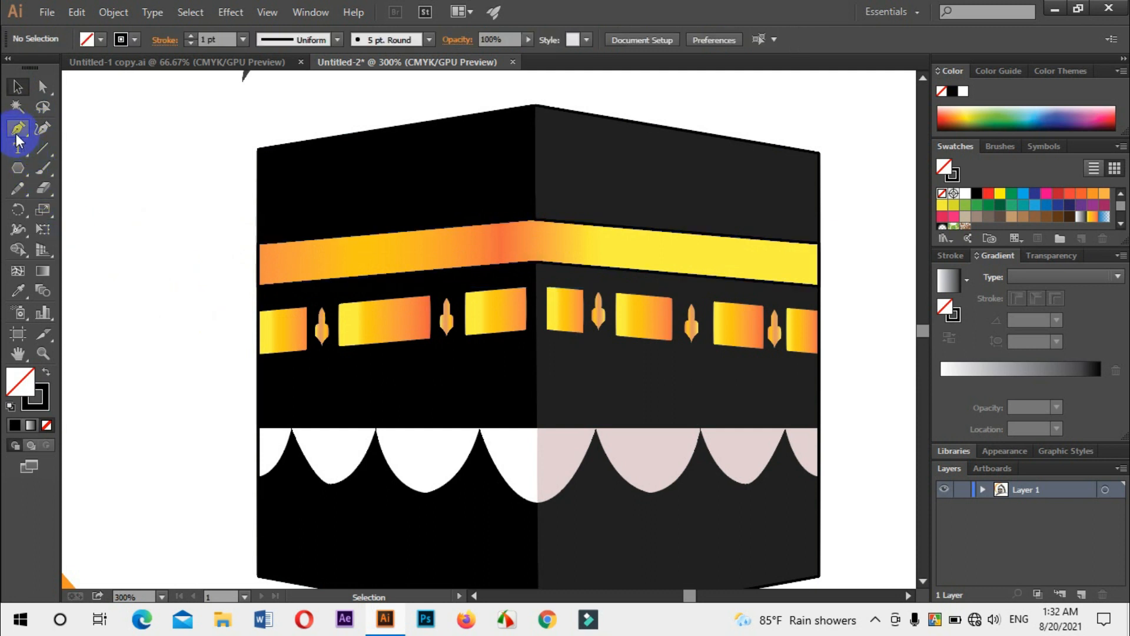
- Duplicate the traced band outline straight down over the row of small gold panels
{"action": "left_click", "coordinate": [17, 87]}
{"action": "left_click", "coordinate": [401, 288]}
{"action": "left_click", "coordinate": [575, 225]}
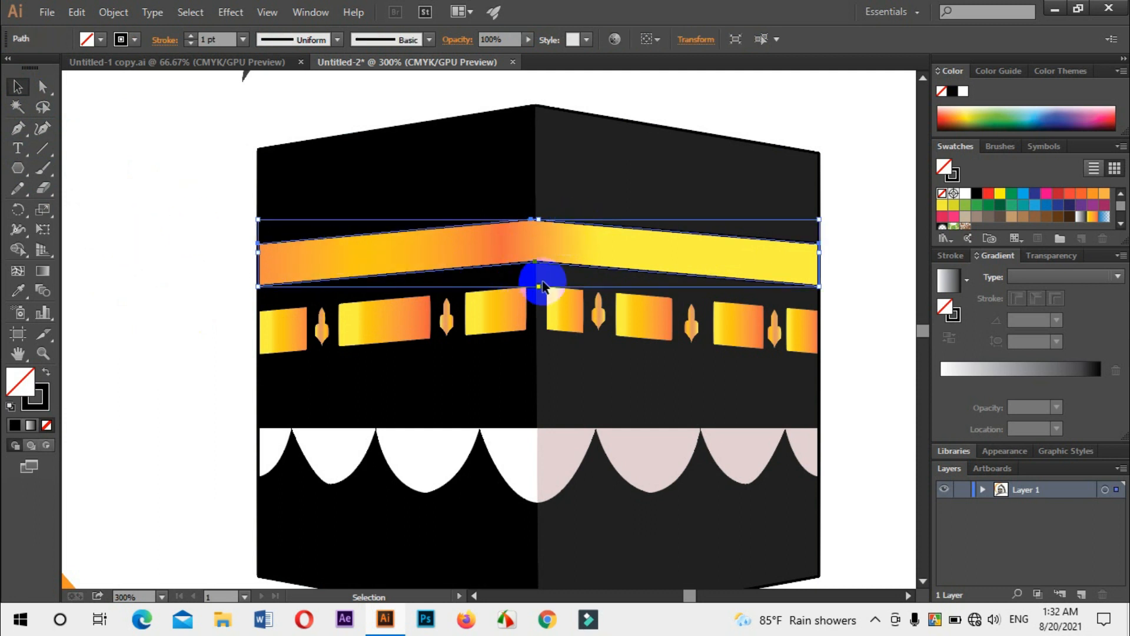
{"action": "left_click_drag", "start_coordinate": [574, 268], "coordinate": [577, 337]}
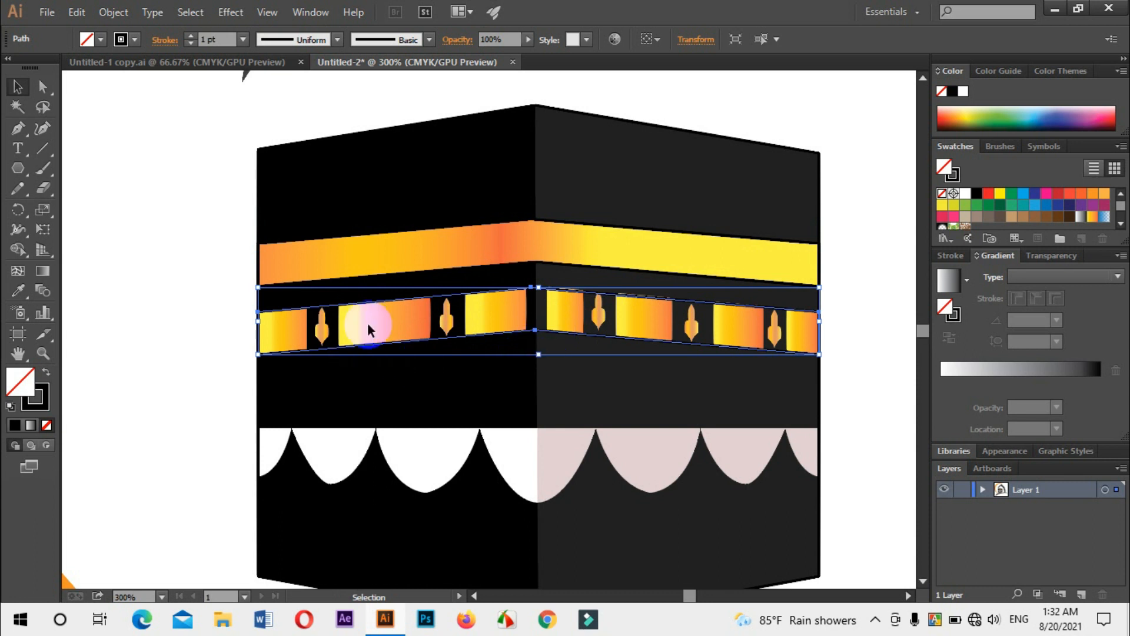
- Fill the traced upper band with the reference band's gradient using the Eyedropper, and move an orange gradient stop to location 64.3%
{"action": "left_click", "coordinate": [563, 263]}
{"action": "left_click", "coordinate": [18, 290]}
{"action": "left_click", "coordinate": [481, 251]}
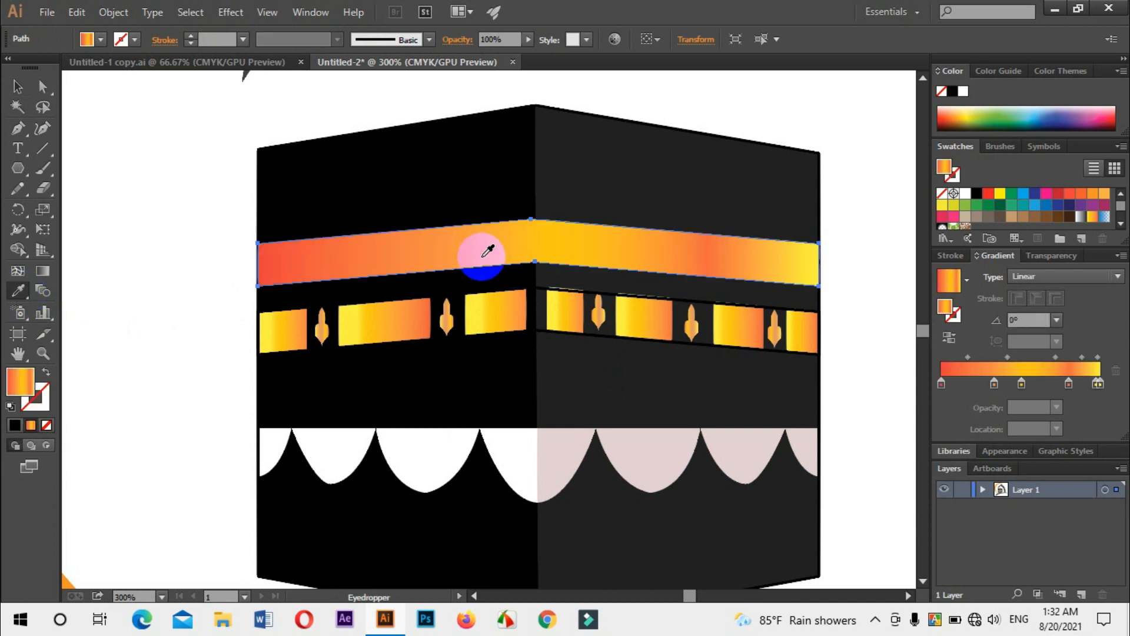
{"action": "left_click_drag", "start_coordinate": [1068, 386], "coordinate": [1044, 385]}
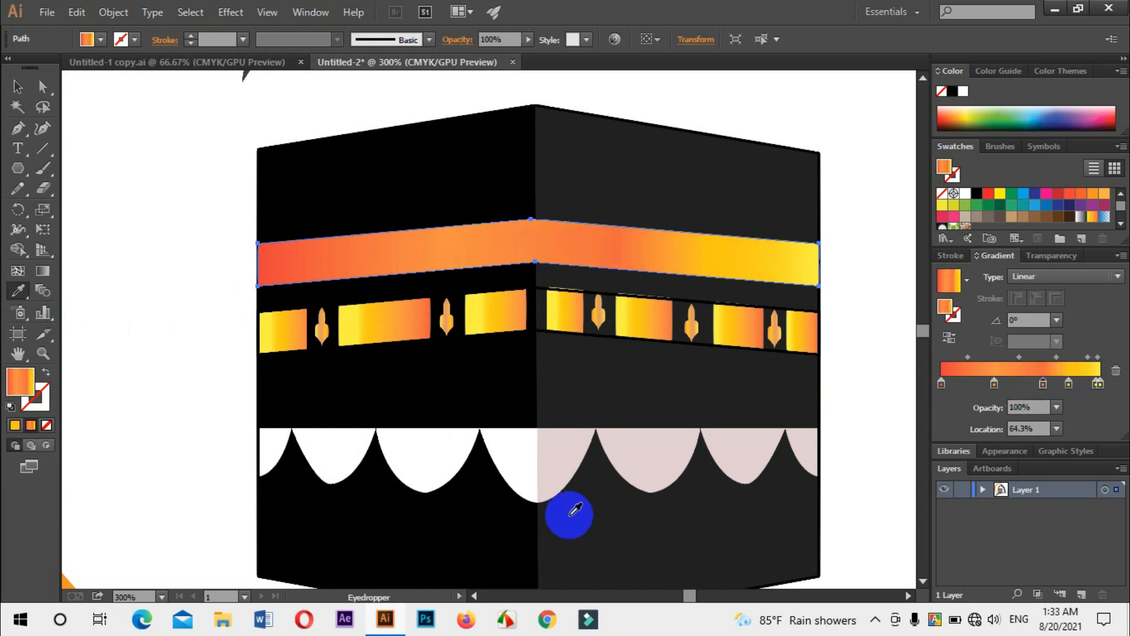
- Shift the upper band's linear gradient leftward with the Gradient tool so yellow covers the right face, and deselect the band
{"action": "left_click", "coordinate": [42, 270]}
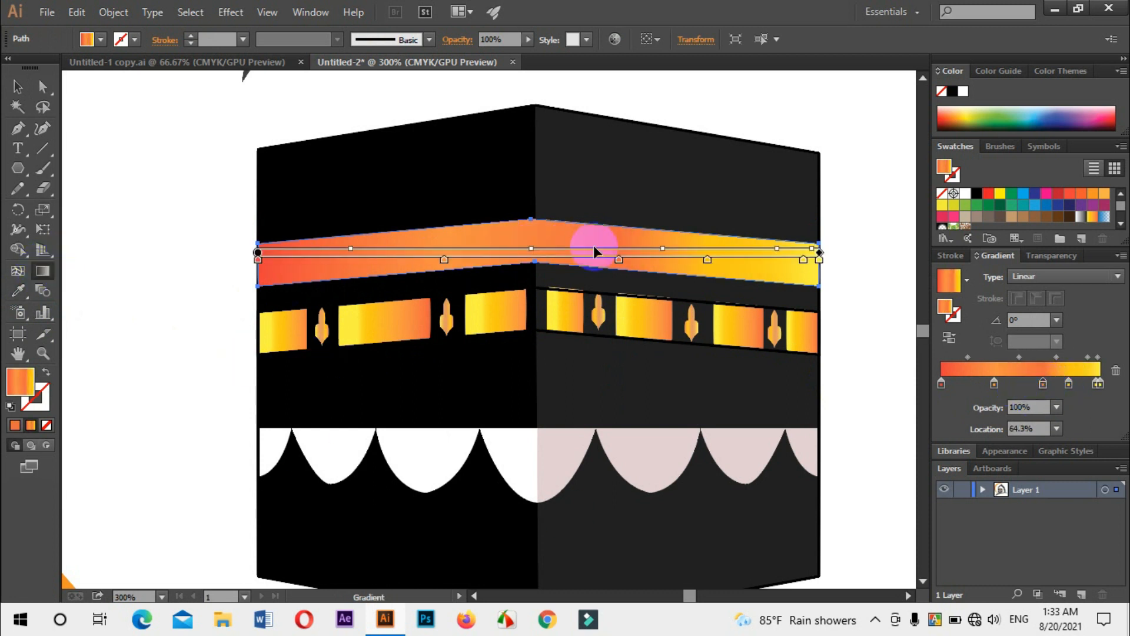
{"action": "left_click_drag", "start_coordinate": [587, 254], "coordinate": [436, 253]}
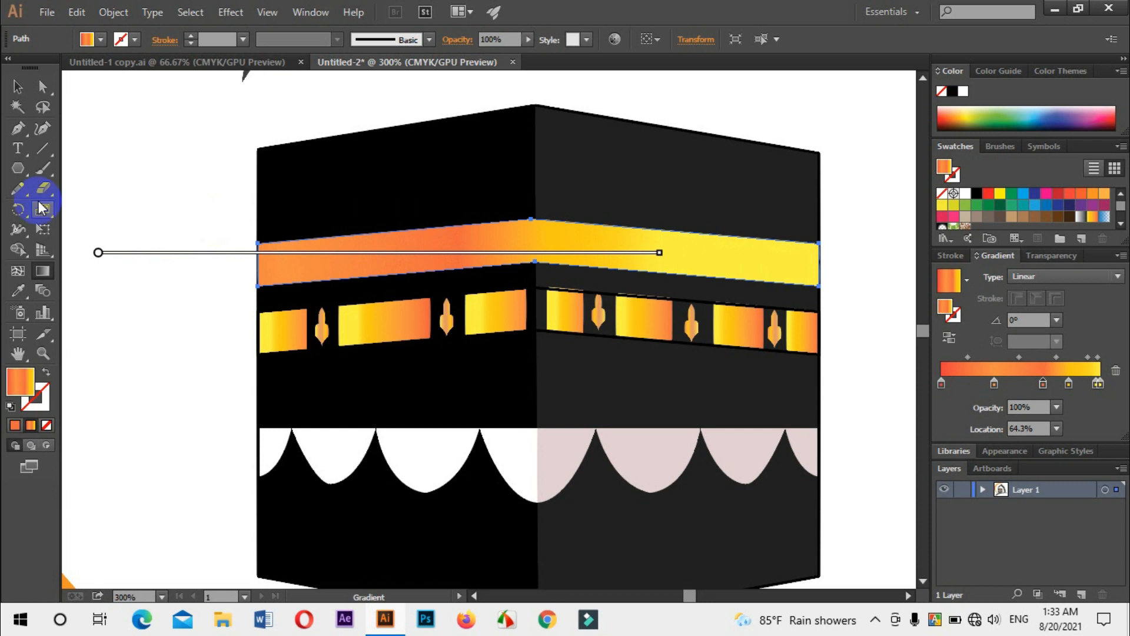
{"action": "left_click", "coordinate": [16, 89]}
{"action": "left_click", "coordinate": [137, 303]}
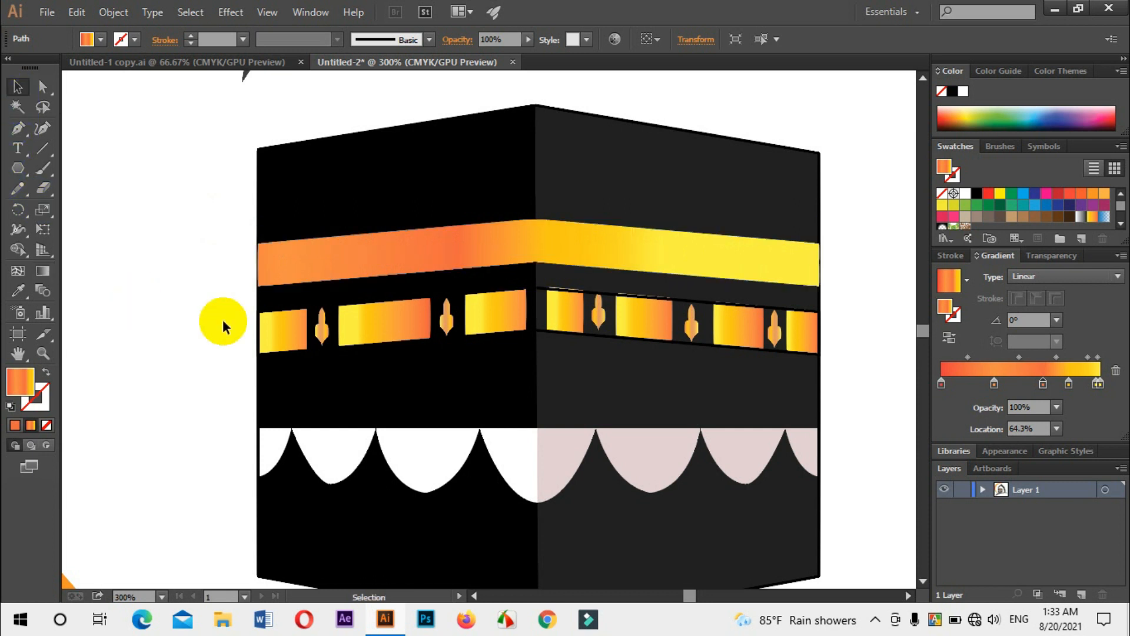
- Draw vertical line segments across the lower band outline at the inner side edges of the gold panels on the left face
{"action": "left_click", "coordinate": [477, 296]}
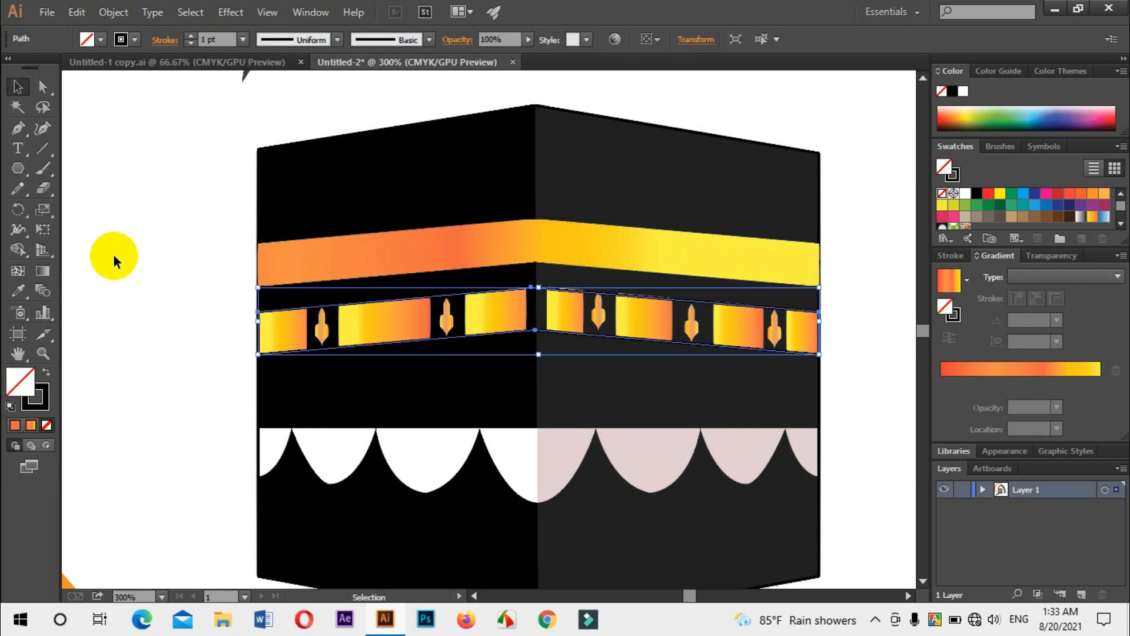
{"action": "left_click", "coordinate": [43, 152]}
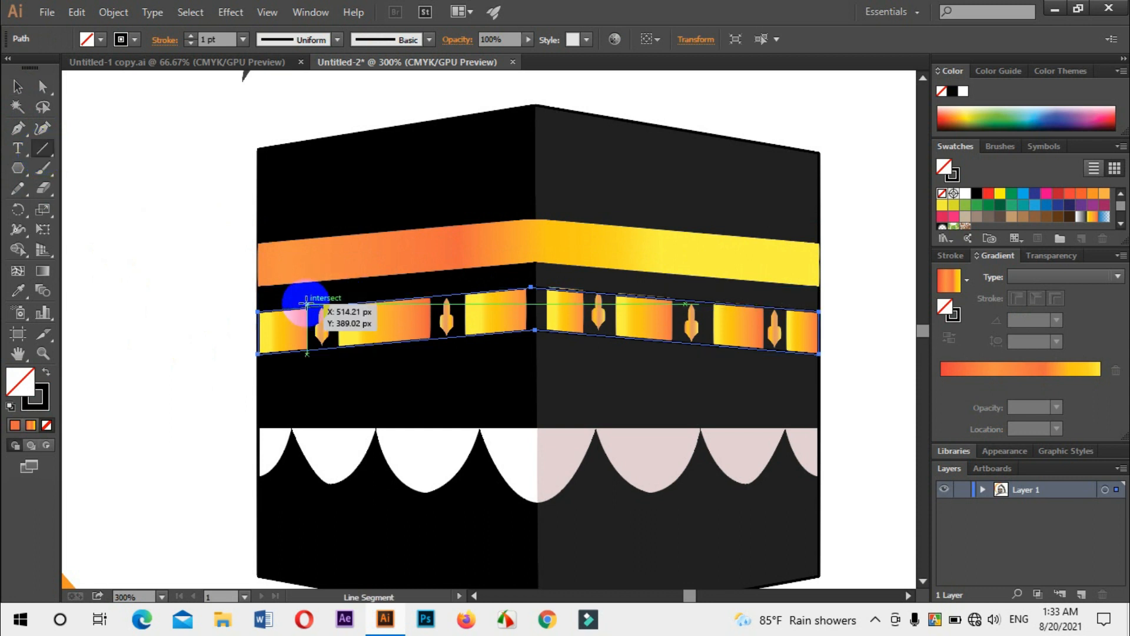
{"action": "left_click_drag", "start_coordinate": [306, 303], "coordinate": [307, 380]}
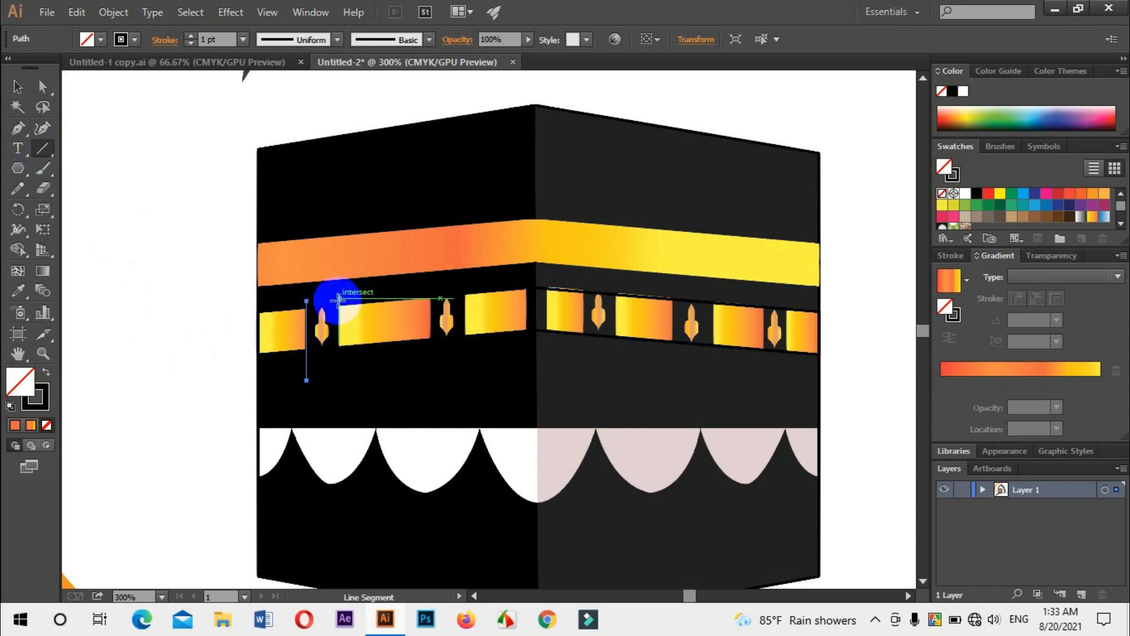
{"action": "mouse_move", "coordinate": [338, 298]}
{"action": "left_mouse_down"}
{"action": "mouse_move", "coordinate": [329, 345]}
{"action": "mouse_move", "coordinate": [346, 359]}
{"action": "mouse_move", "coordinate": [339, 369]}
{"action": "left_mouse_up"}
{"action": "left_click_drag", "start_coordinate": [429, 286], "coordinate": [430, 374]}
{"action": "left_click_drag", "start_coordinate": [464, 287], "coordinate": [465, 374]}
{"action": "mouse_move", "coordinate": [526, 334]}
{"action": "left_mouse_down"}
{"action": "mouse_move", "coordinate": [523, 276]}
{"action": "mouse_move", "coordinate": [526, 352]}
{"action": "left_mouse_up"}
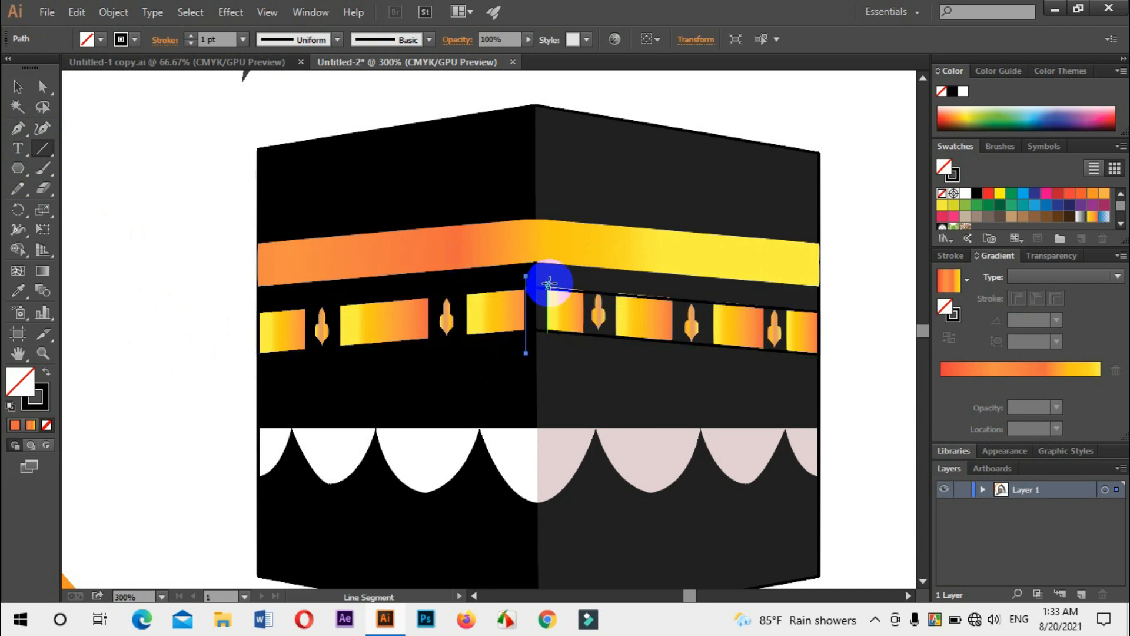
- Draw vertical line segments across the lower band outline at the side edges of the gold panels on the right face
{"action": "left_click_drag", "start_coordinate": [549, 282], "coordinate": [547, 362]}
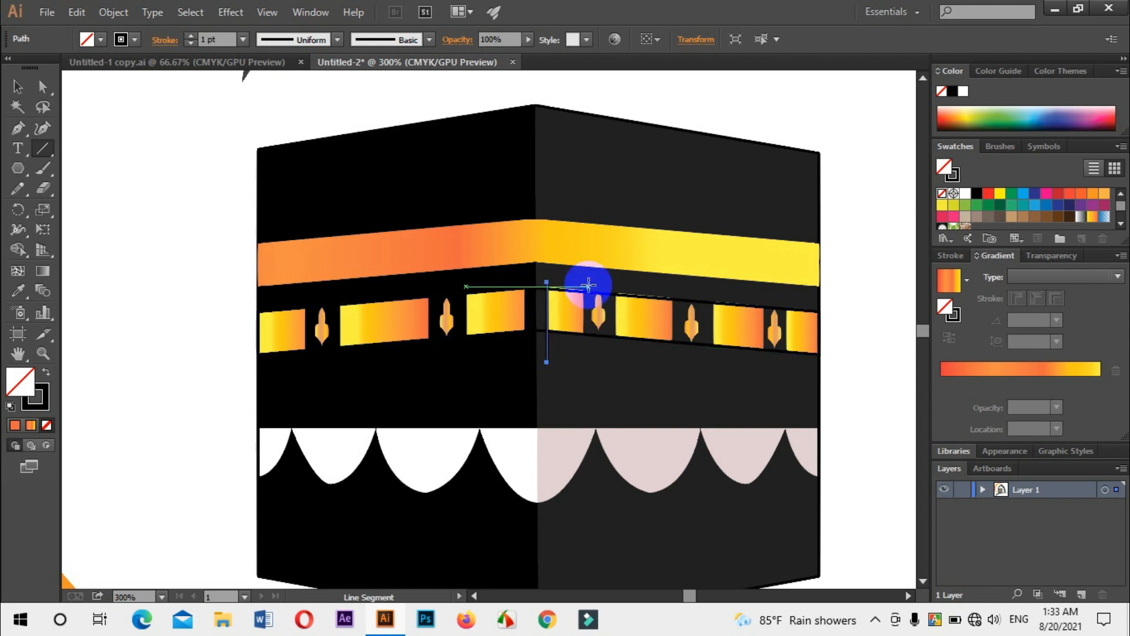
{"action": "left_click_drag", "start_coordinate": [586, 280], "coordinate": [582, 353]}
{"action": "mouse_move", "coordinate": [618, 283]}
{"action": "left_mouse_down"}
{"action": "mouse_move", "coordinate": [608, 354]}
{"action": "mouse_move", "coordinate": [618, 354]}
{"action": "left_mouse_up"}
{"action": "left_click_drag", "start_coordinate": [672, 291], "coordinate": [672, 353]}
{"action": "left_click_drag", "start_coordinate": [718, 292], "coordinate": [717, 361]}
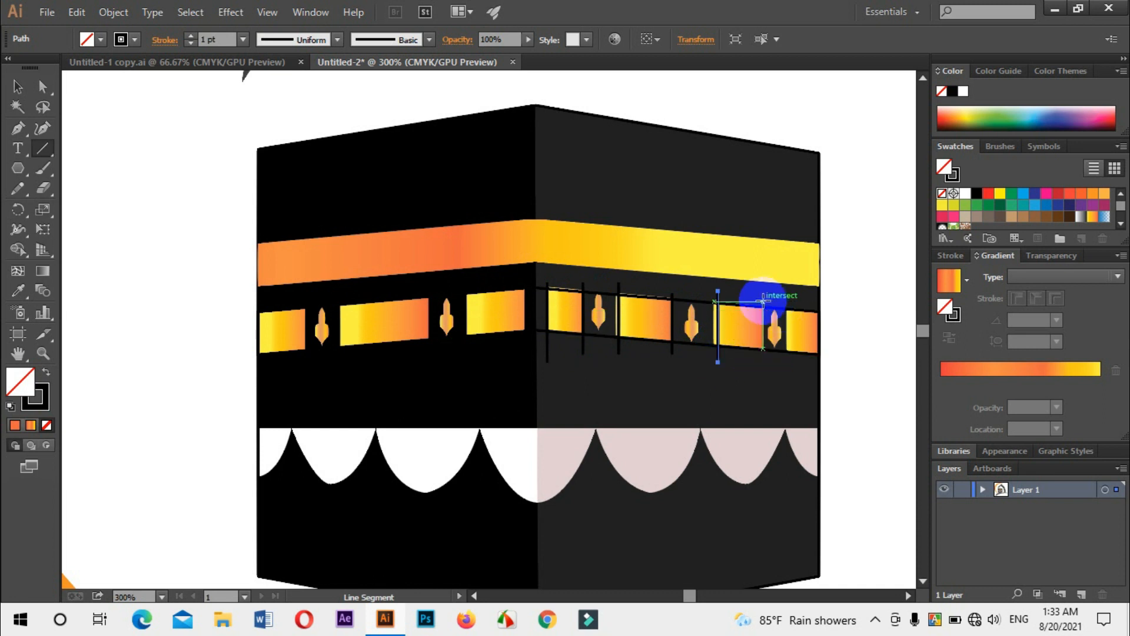
{"action": "left_click_drag", "start_coordinate": [763, 299], "coordinate": [763, 368]}
{"action": "left_click_drag", "start_coordinate": [790, 301], "coordinate": [787, 380]}
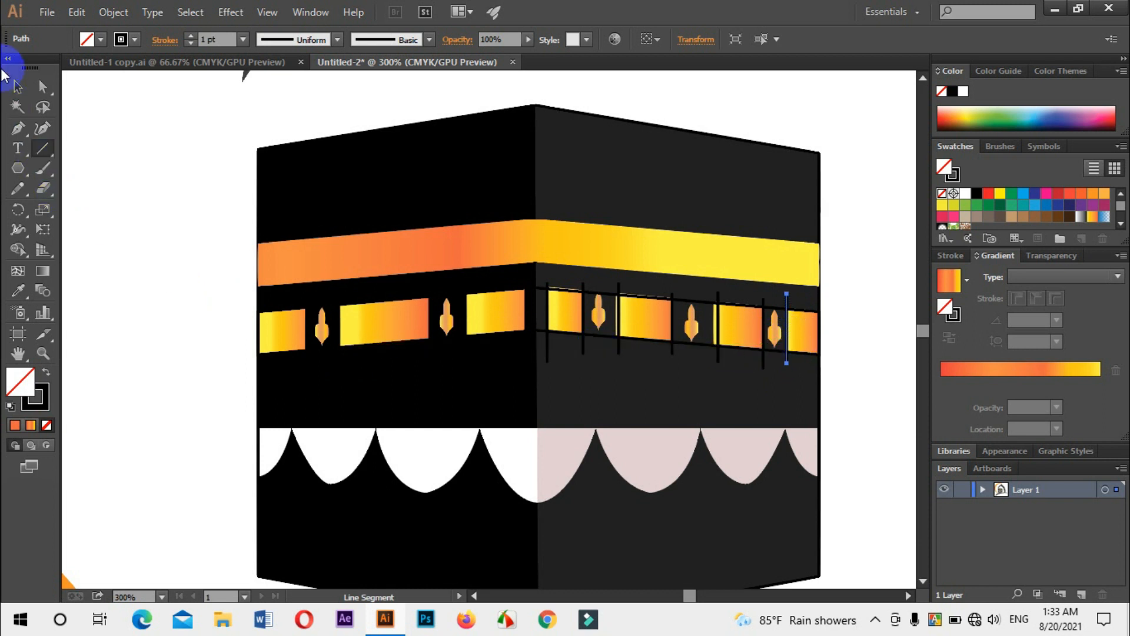
- Shift the dividing lines at the left edges of the right face's second and third gold panels to match the reference edges
{"action": "left_click", "coordinate": [20, 88]}
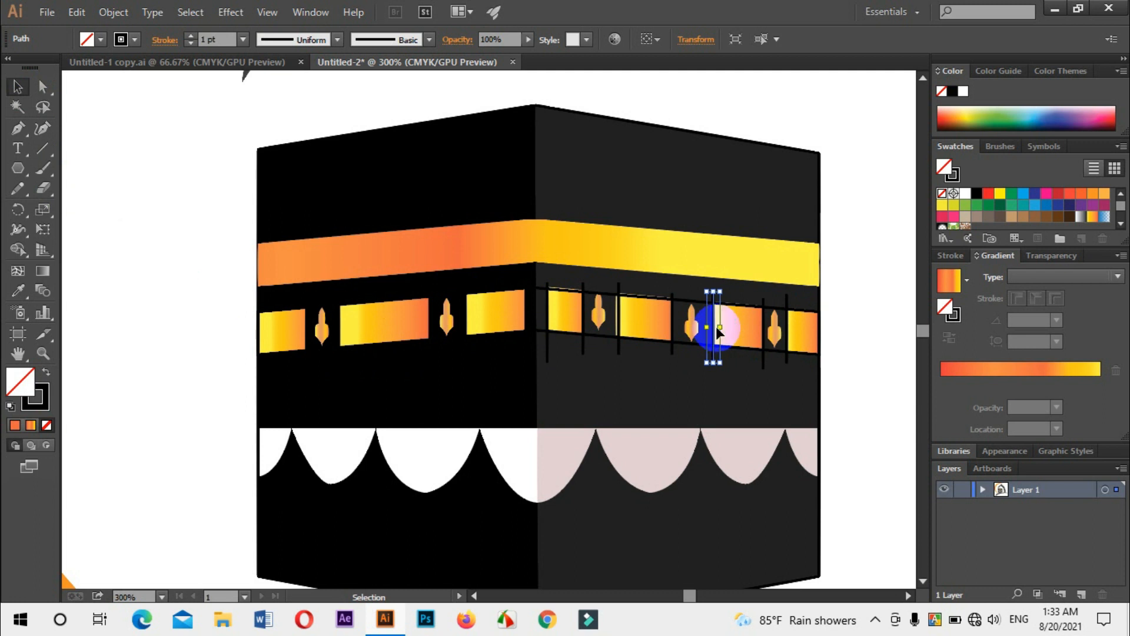
{"action": "left_click", "coordinate": [711, 411]}
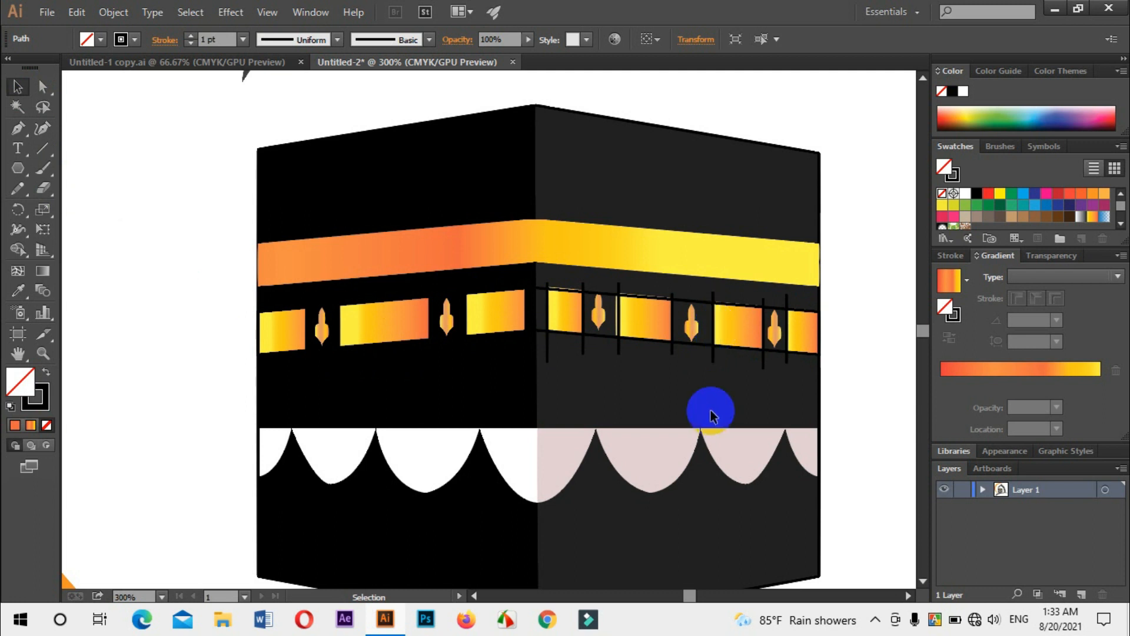
{"action": "left_click", "coordinate": [619, 326]}
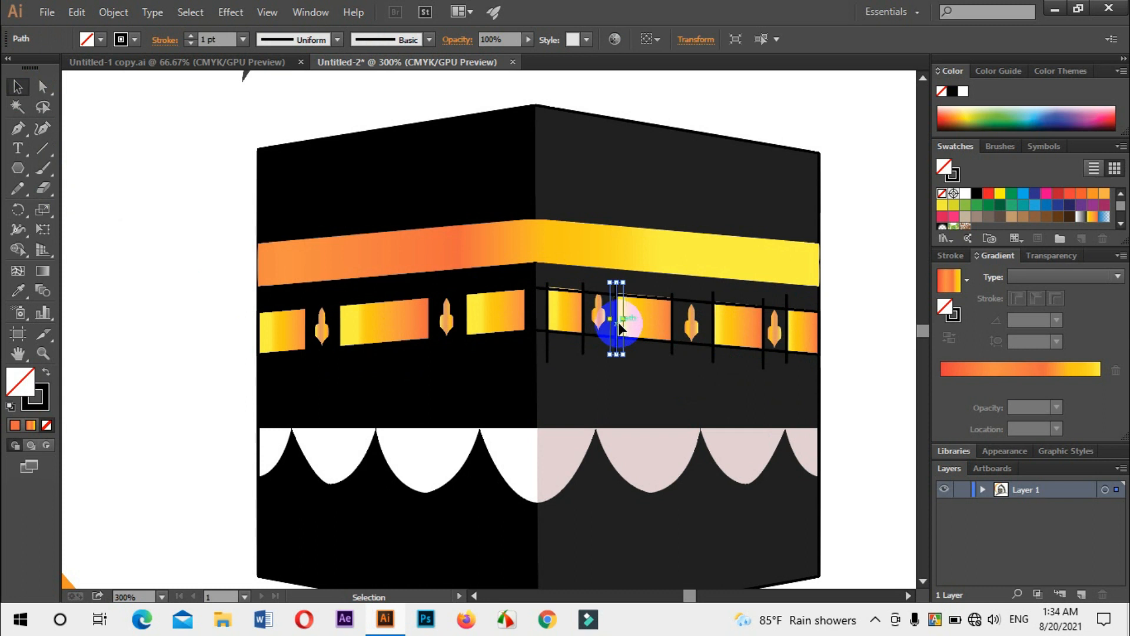
{"action": "left_click", "coordinate": [638, 378]}
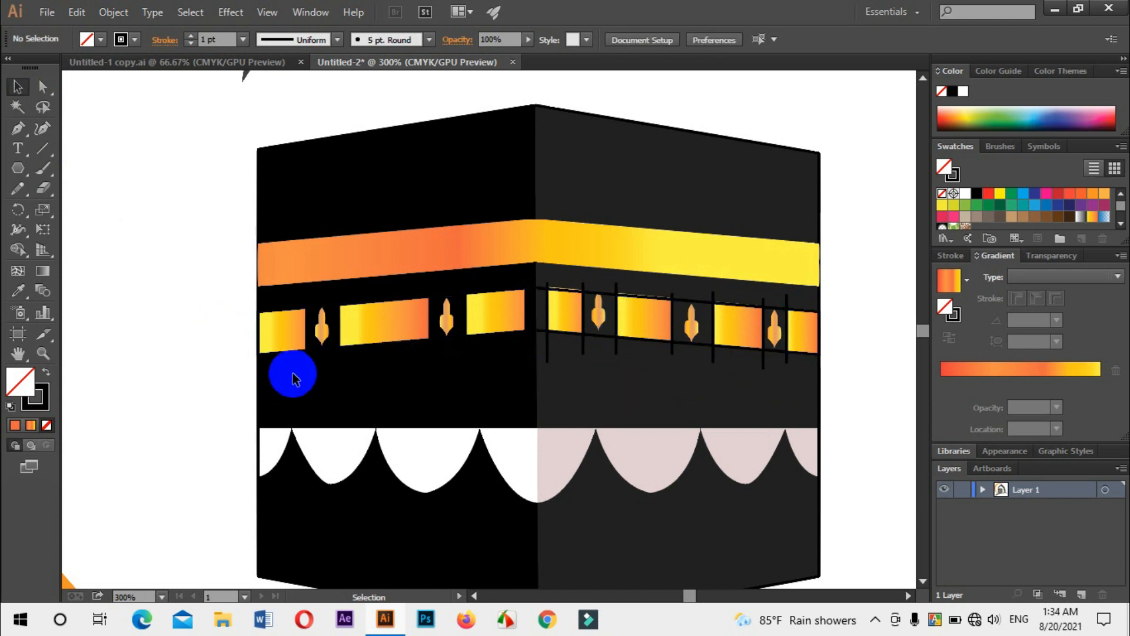
- Divide the lower band outline along all the vertical lines with Pathfinder, ungroup the pieces and deselect them
{"action": "left_click_drag", "start_coordinate": [283, 373], "coordinate": [799, 346]}
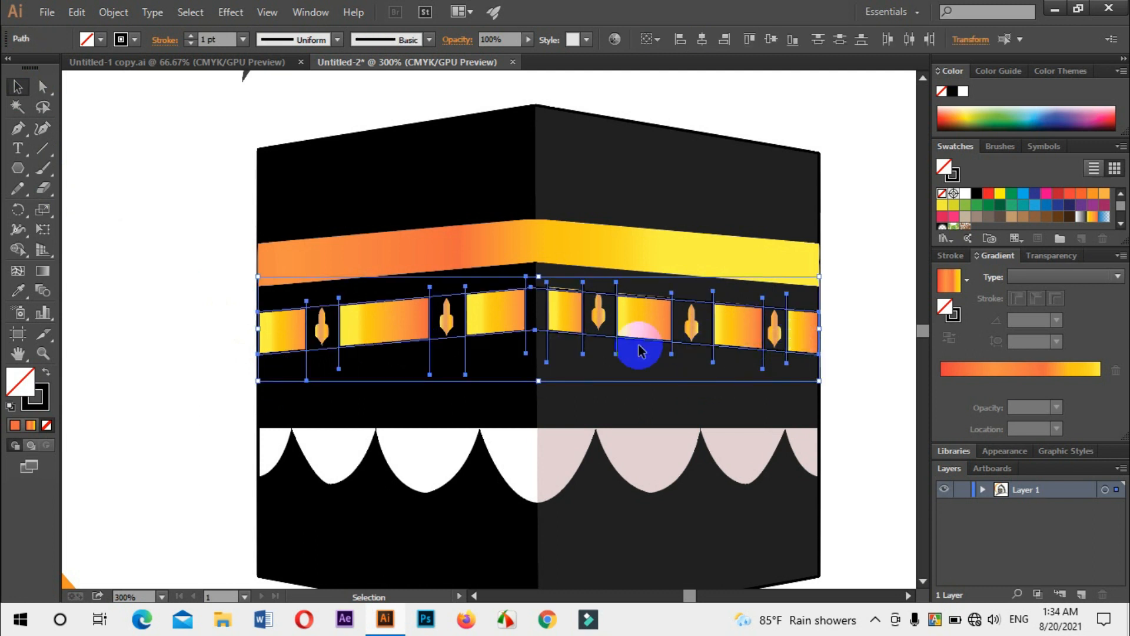
{"action": "left_click", "coordinate": [299, 12]}
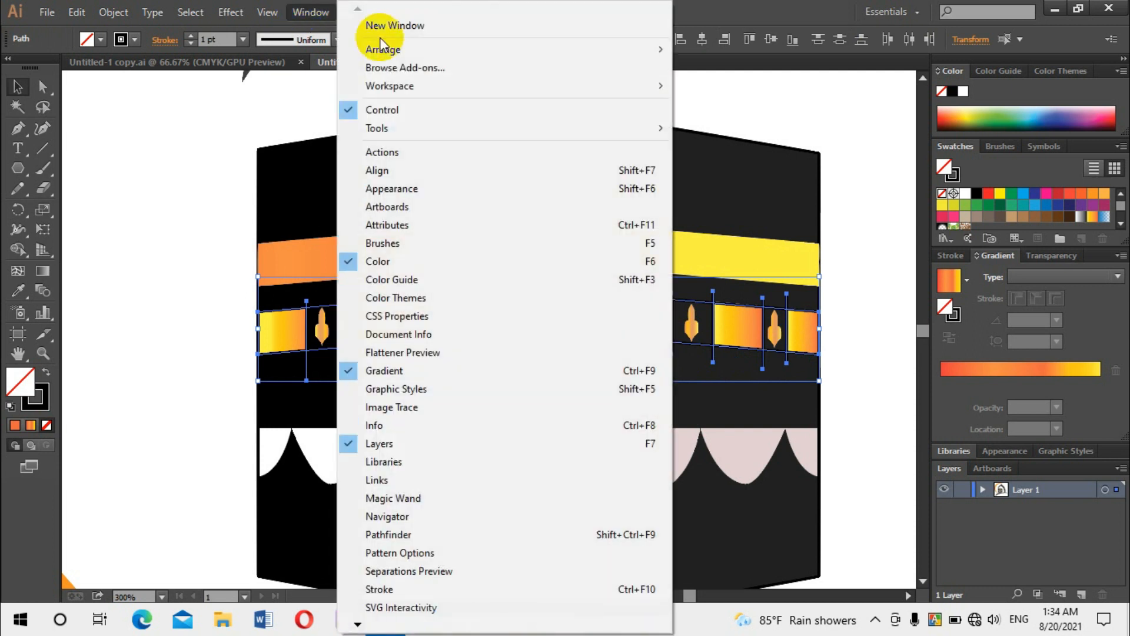
{"action": "left_click", "coordinate": [386, 534]}
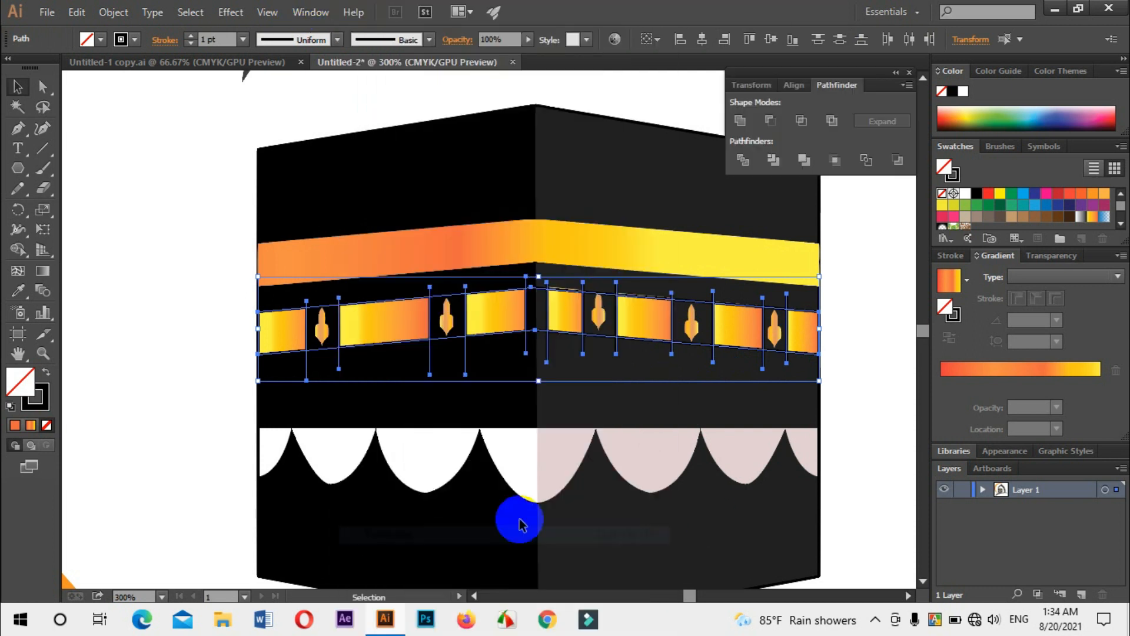
{"action": "left_click", "coordinate": [739, 164]}
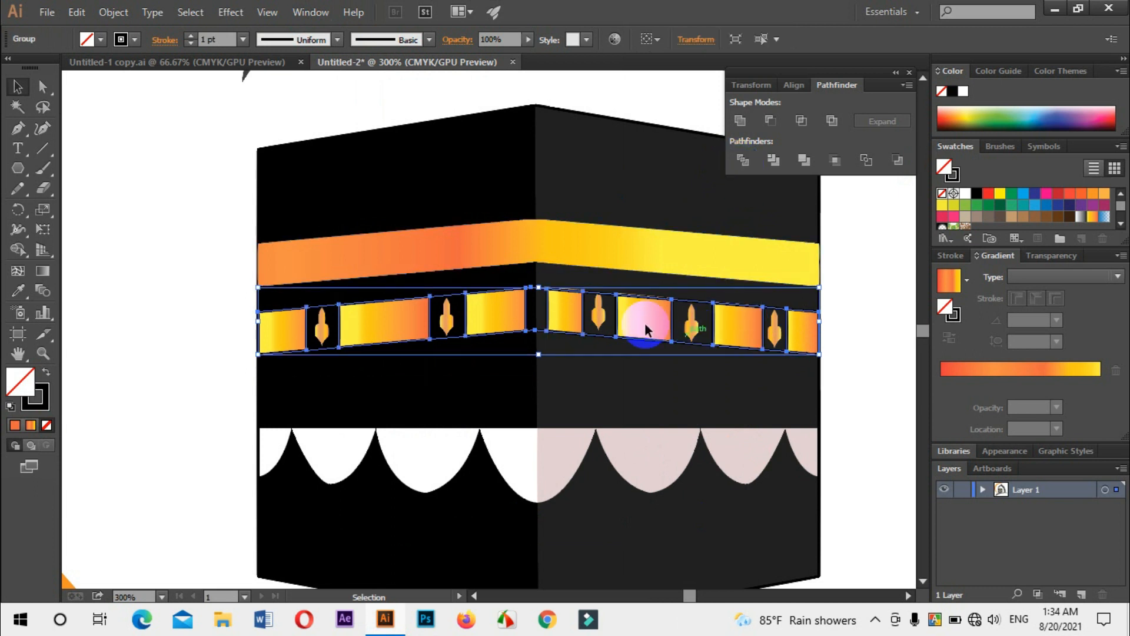
{"action": "right_click", "coordinate": [643, 319]}
{"action": "left_click", "coordinate": [700, 412]}
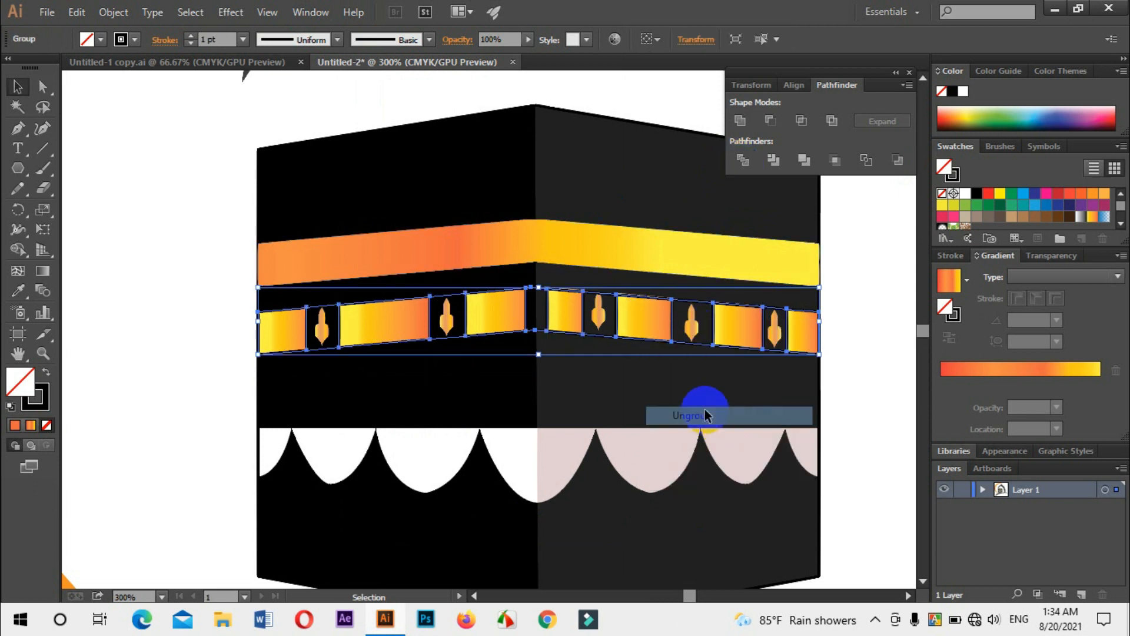
{"action": "left_click", "coordinate": [617, 354]}
- Delete the divided outline pieces in the gaps between the gold panels, including the piece spanning the Kaaba's front corner
{"action": "left_click", "coordinate": [606, 341]}
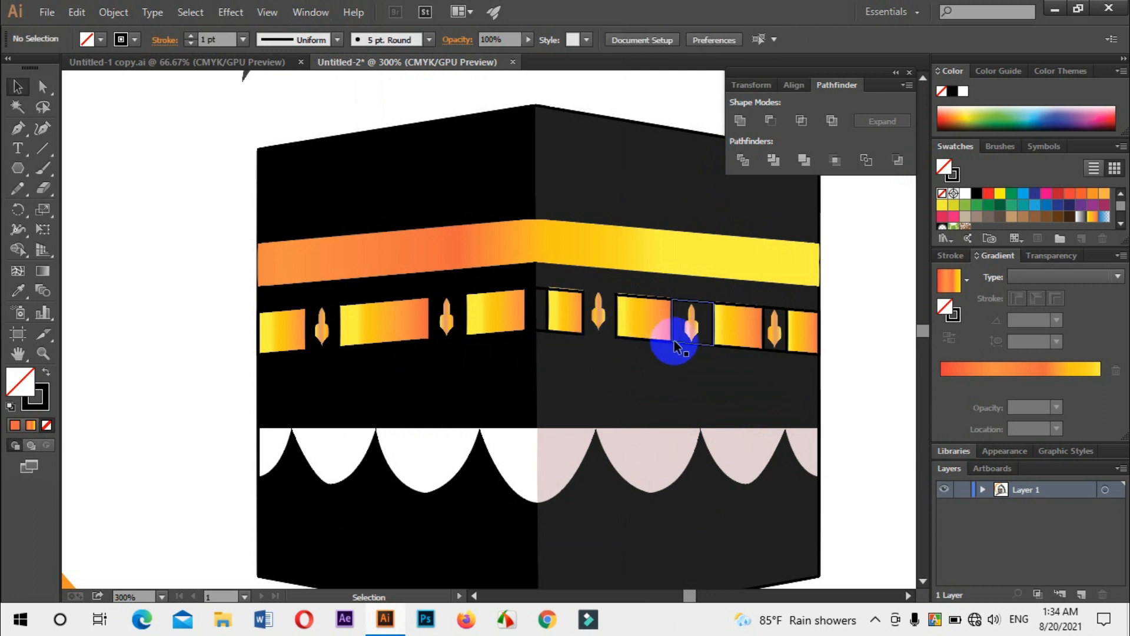
{"action": "left_click", "coordinate": [688, 342]}
{"action": "key", "text": "Delete"}
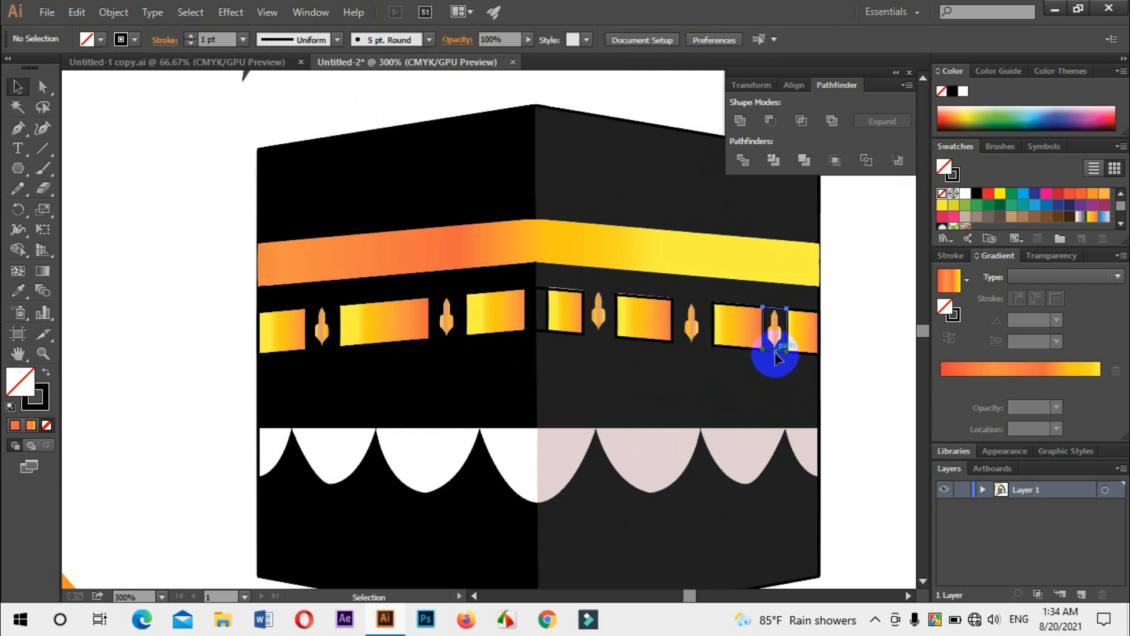
{"action": "left_click", "coordinate": [775, 352]}
{"action": "key", "text": "Delete"}
{"action": "left_click", "coordinate": [532, 331]}
{"action": "key", "text": "Delete"}
{"action": "left_click", "coordinate": [441, 335]}
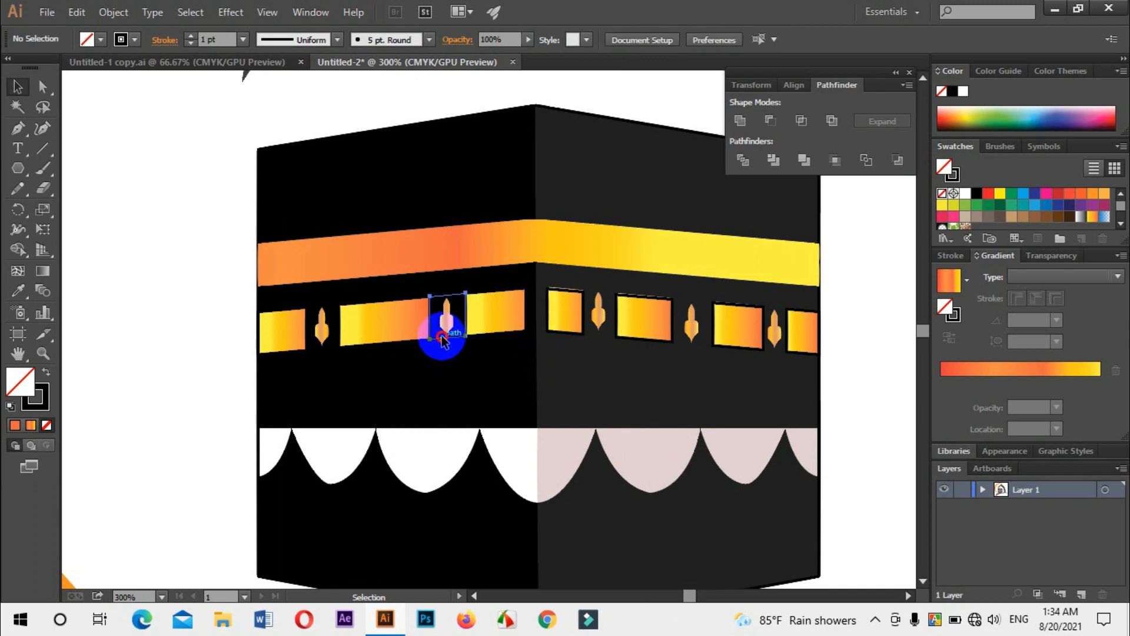
{"action": "key", "text": "Delete"}
{"action": "left_click", "coordinate": [325, 352]}
{"action": "key", "text": "Delete"}
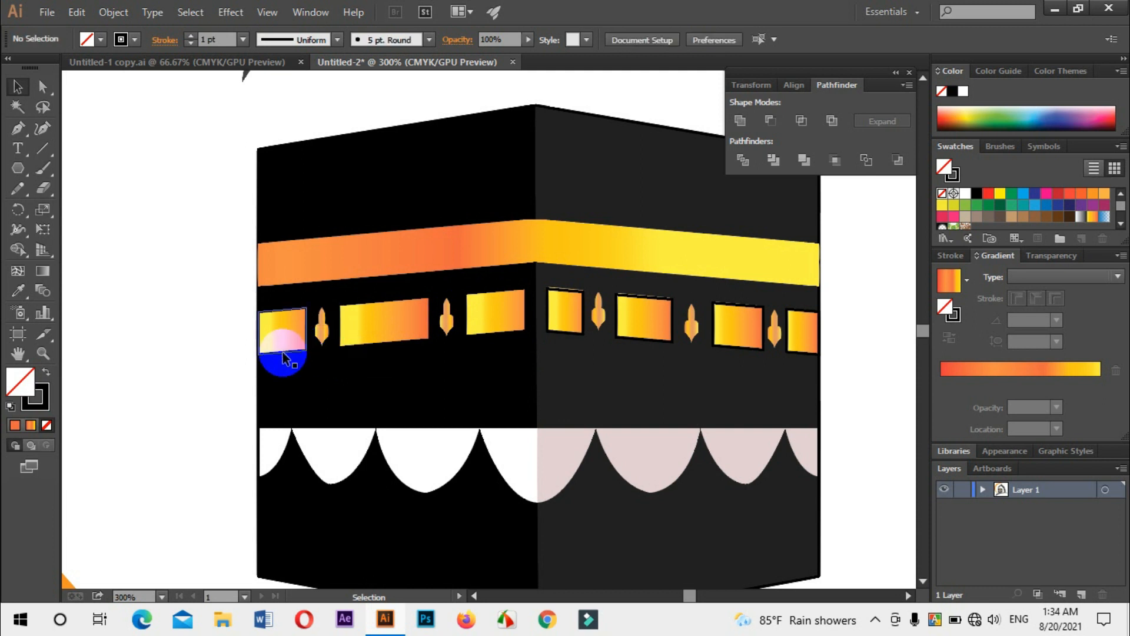
{"action": "left_click", "coordinate": [284, 356]}
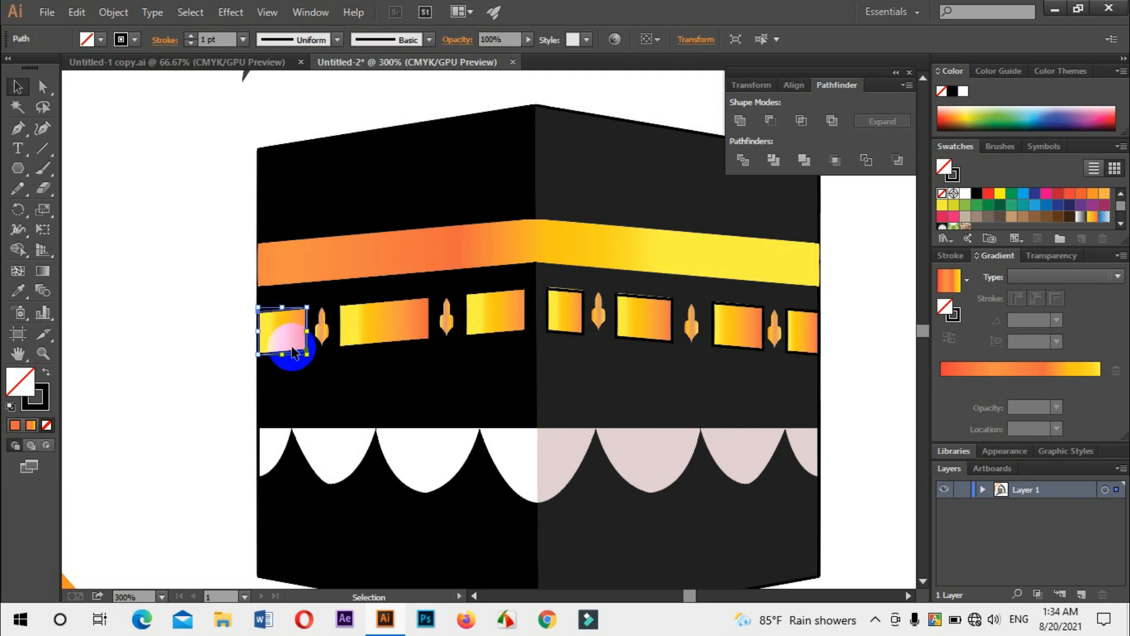
{"action": "left_click", "coordinate": [400, 352], "text": "shift"}
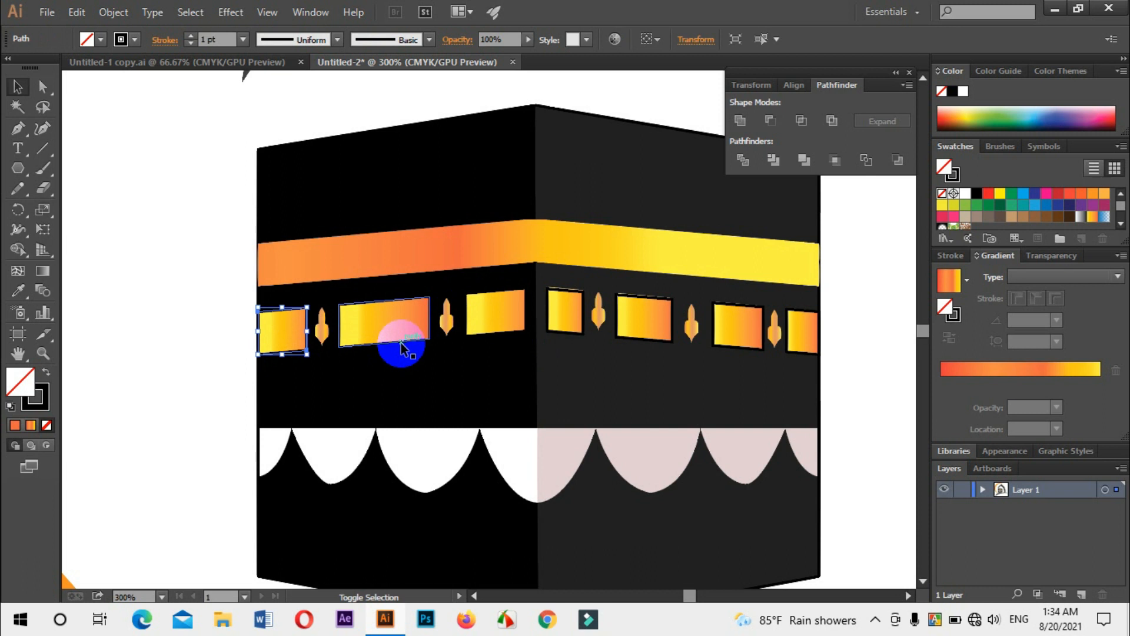
{"action": "left_click", "coordinate": [521, 333], "text": "shift"}
{"action": "left_click", "coordinate": [560, 333], "text": "shift"}
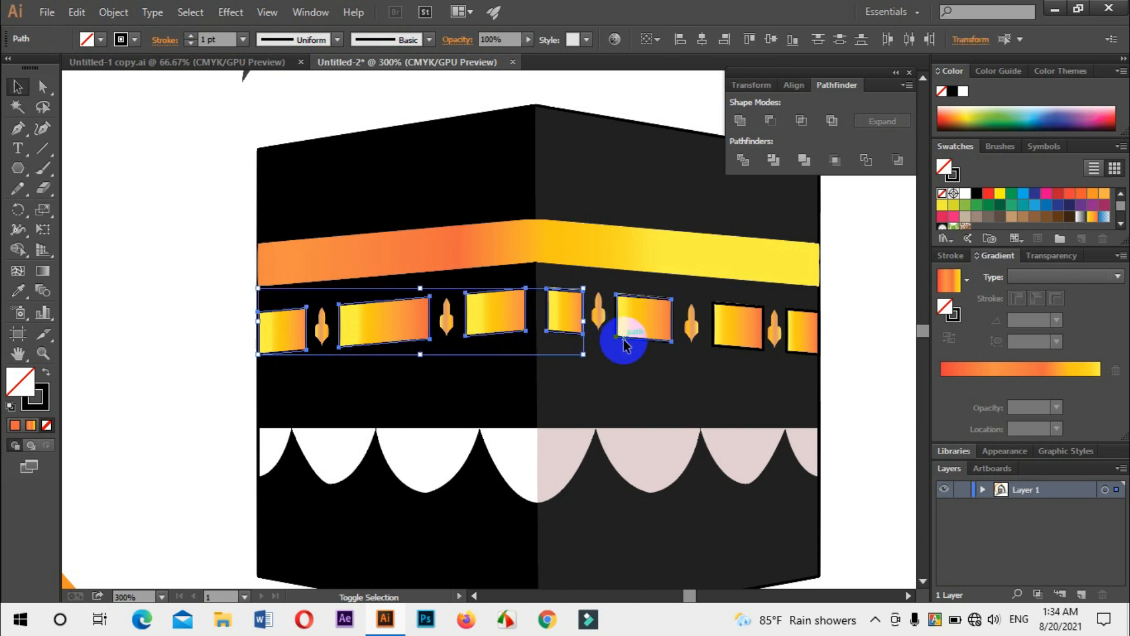
{"action": "left_click", "coordinate": [624, 340], "text": "shift"}
{"action": "left_click", "coordinate": [725, 352], "text": "shift"}
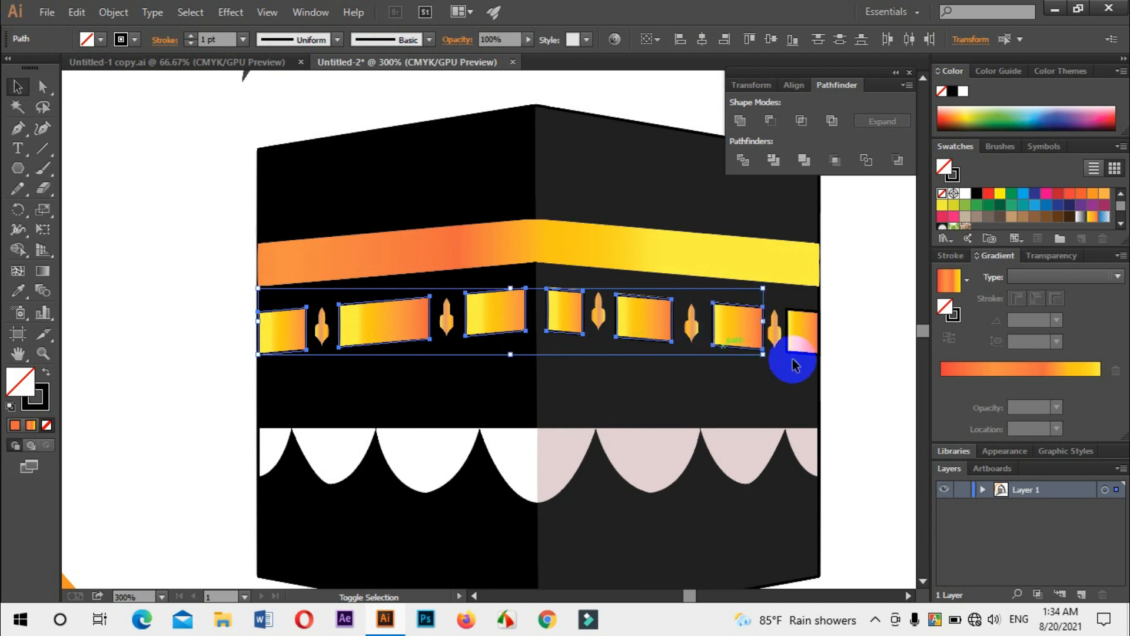
- Fill the seven small panel outlines with the "Orange, Yellow" gradient swatch and deselect them
{"action": "left_click", "coordinate": [810, 354]}
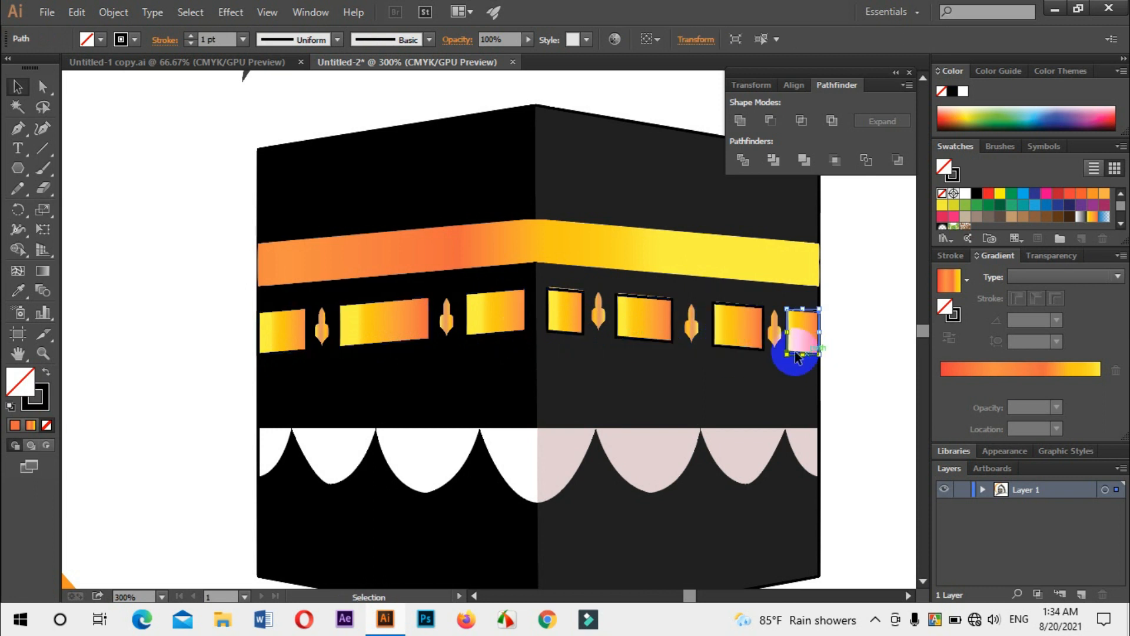
{"action": "left_click", "coordinate": [747, 346], "text": "shift"}
{"action": "left_click", "coordinate": [653, 347], "text": "shift"}
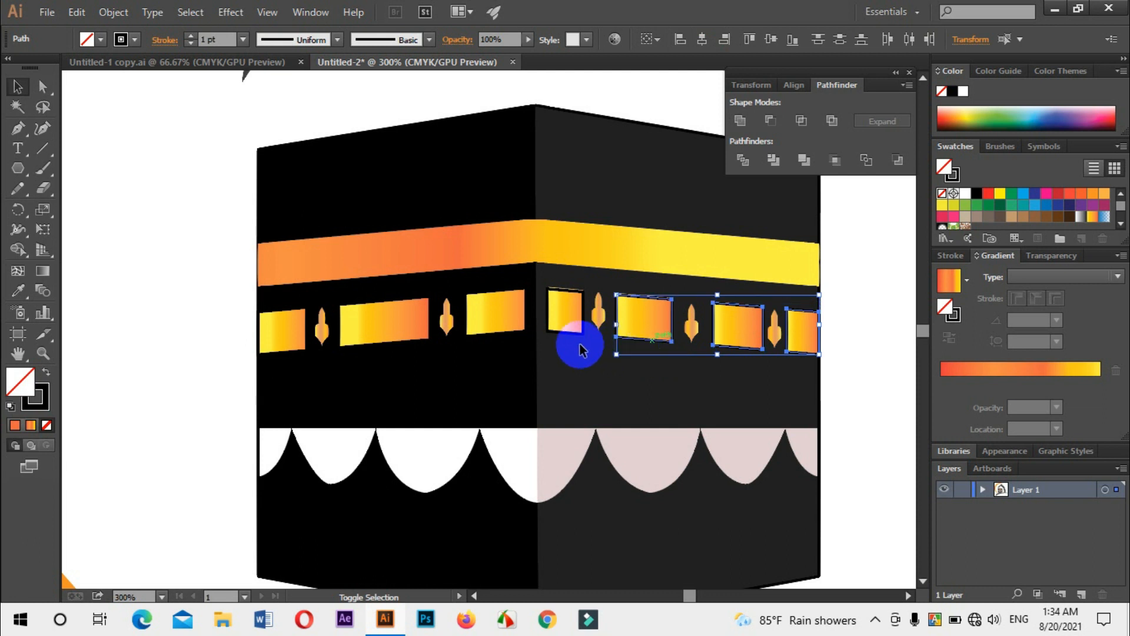
{"action": "left_click", "coordinate": [562, 333], "text": "shift"}
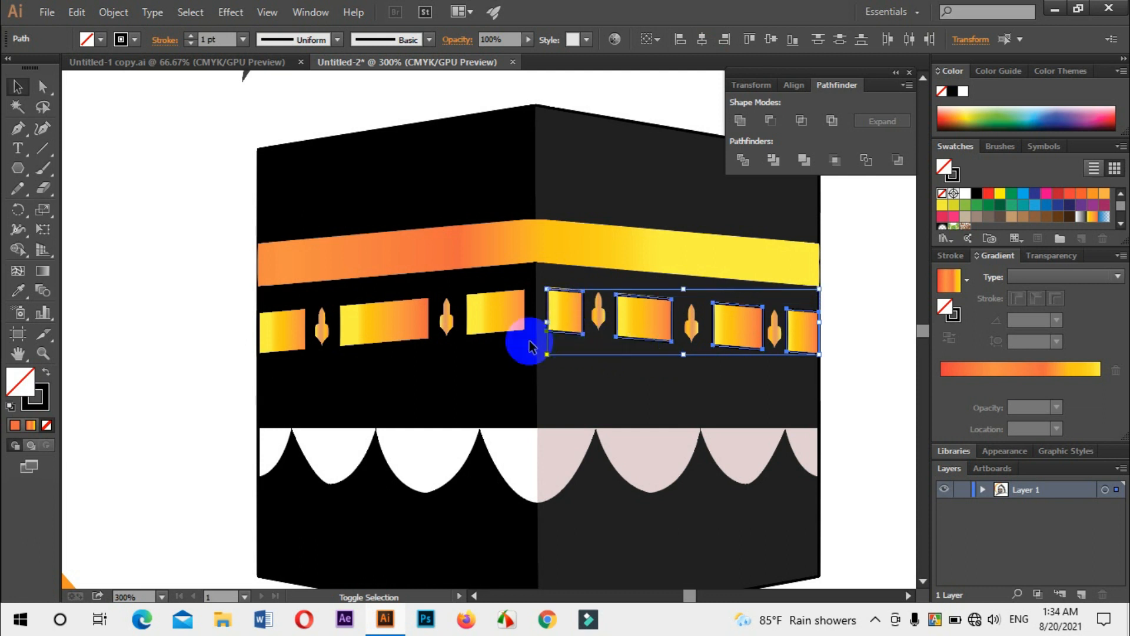
{"action": "left_click", "coordinate": [497, 337], "text": "shift"}
{"action": "left_click", "coordinate": [425, 340], "text": "shift"}
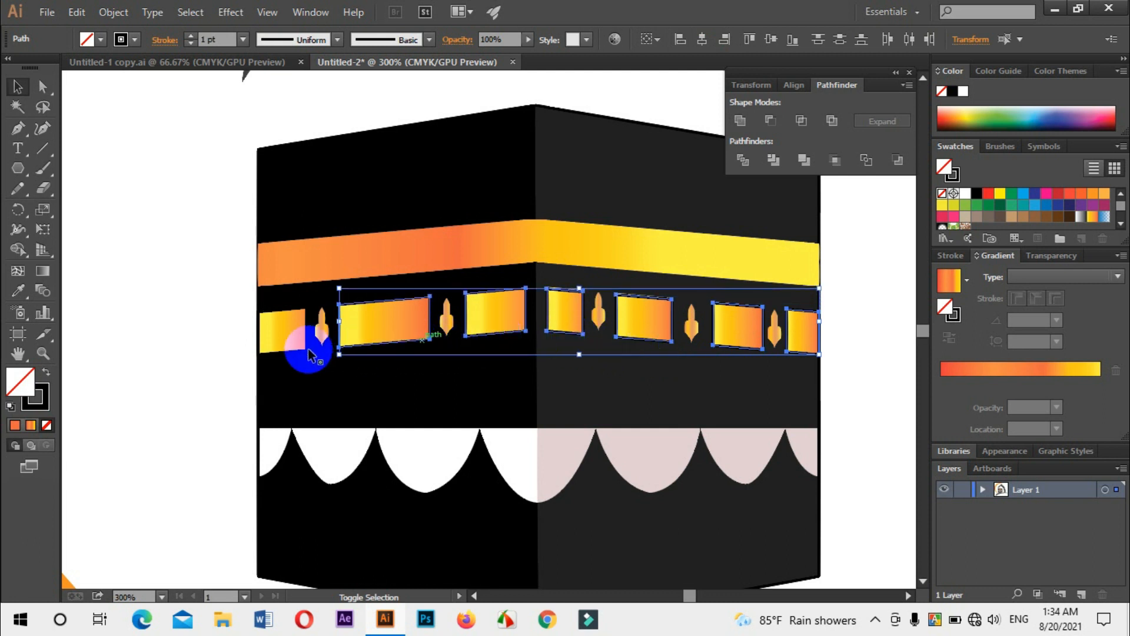
{"action": "left_click", "coordinate": [1091, 218]}
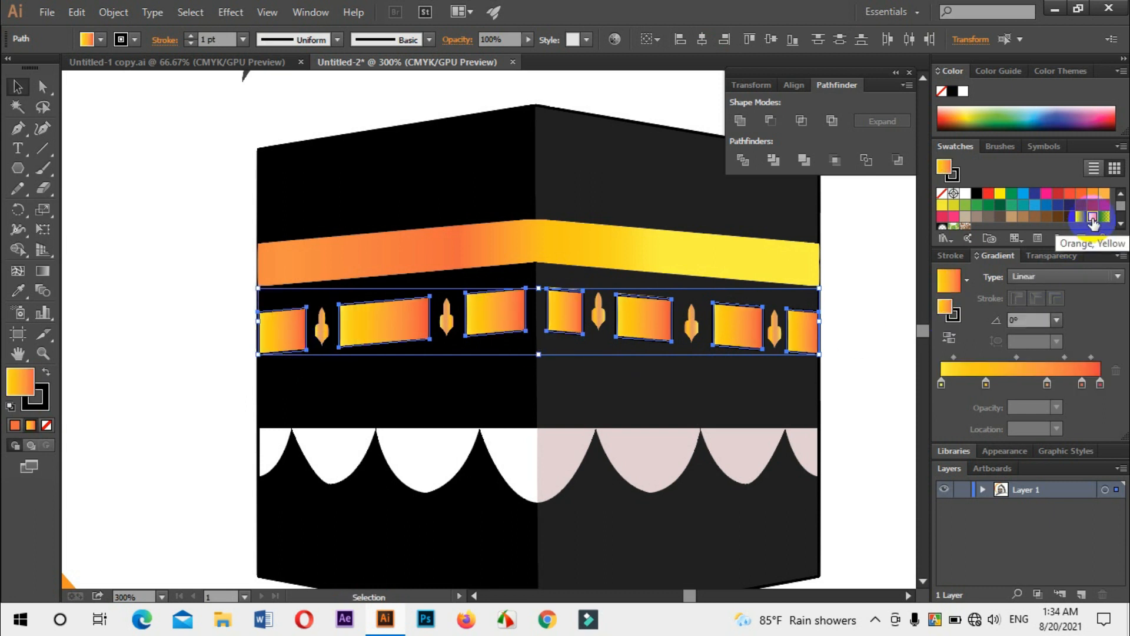
{"action": "left_click", "coordinate": [1016, 321]}
{"action": "left_click", "coordinate": [897, 320]}
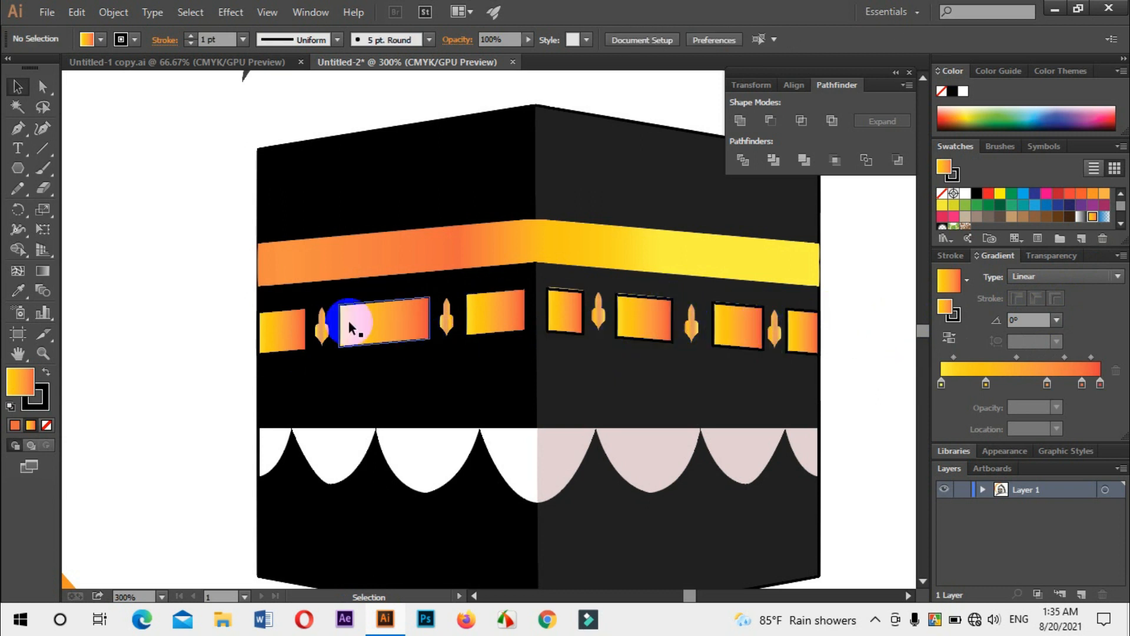
- Remove the black stroke from all seven gradient-filled panels and deselect them
{"action": "left_click", "coordinate": [292, 320]}
{"action": "left_click", "coordinate": [377, 333], "text": "shift"}
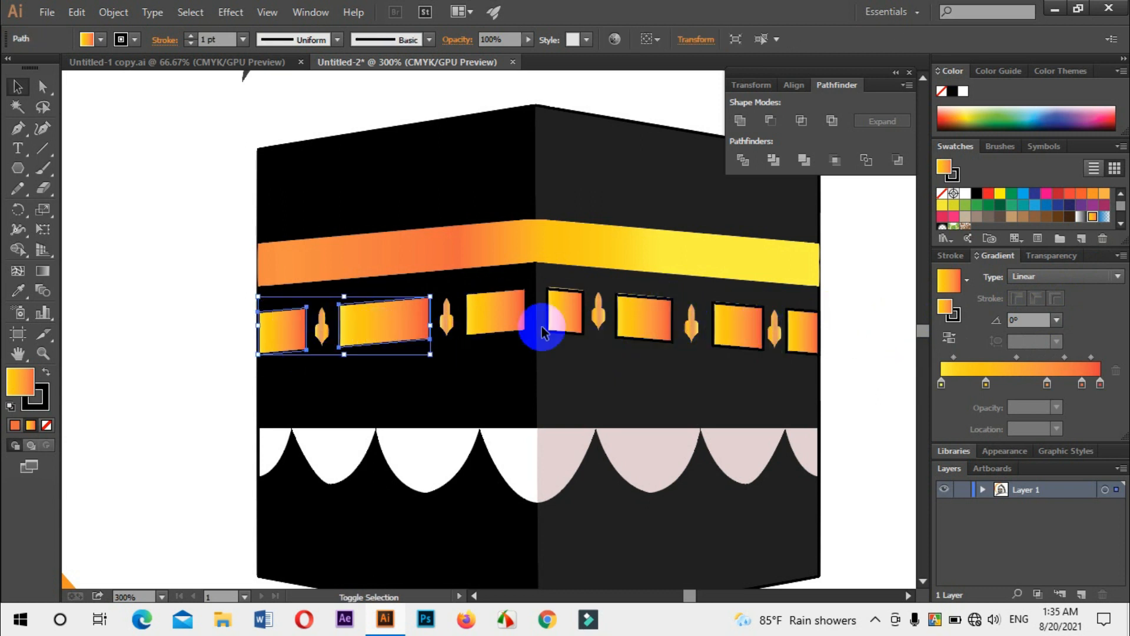
{"action": "left_click", "coordinate": [503, 312], "text": "shift"}
{"action": "left_click", "coordinate": [565, 321], "text": "shift"}
{"action": "left_click", "coordinate": [624, 319], "text": "shift"}
{"action": "left_click", "coordinate": [726, 330], "text": "shift"}
{"action": "left_click", "coordinate": [802, 328], "text": "shift"}
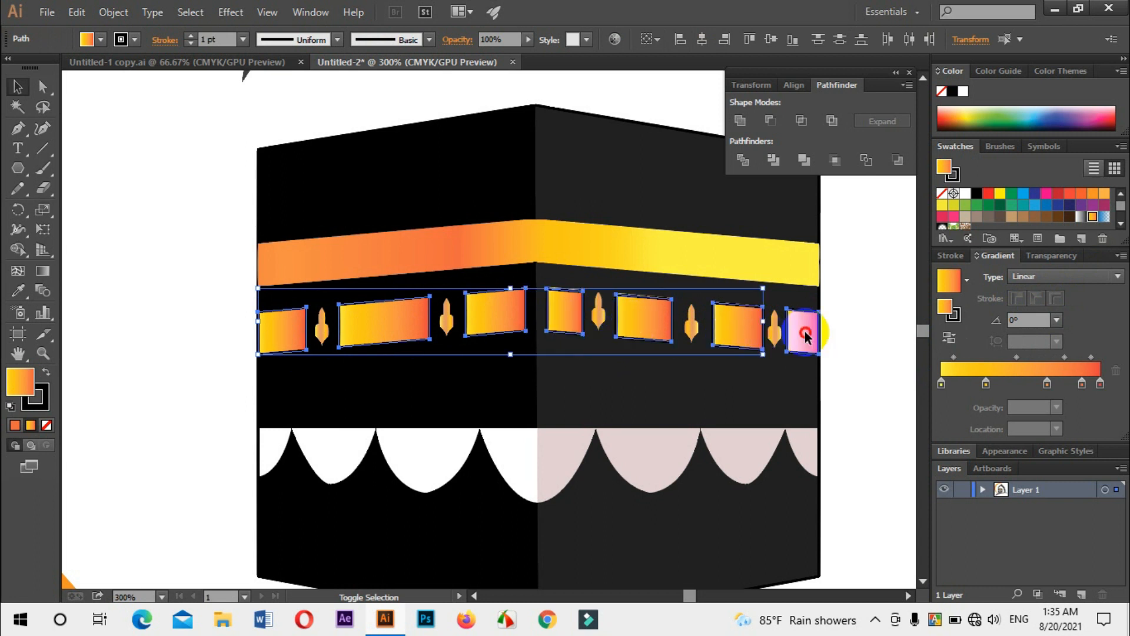
{"action": "left_click", "coordinate": [47, 405]}
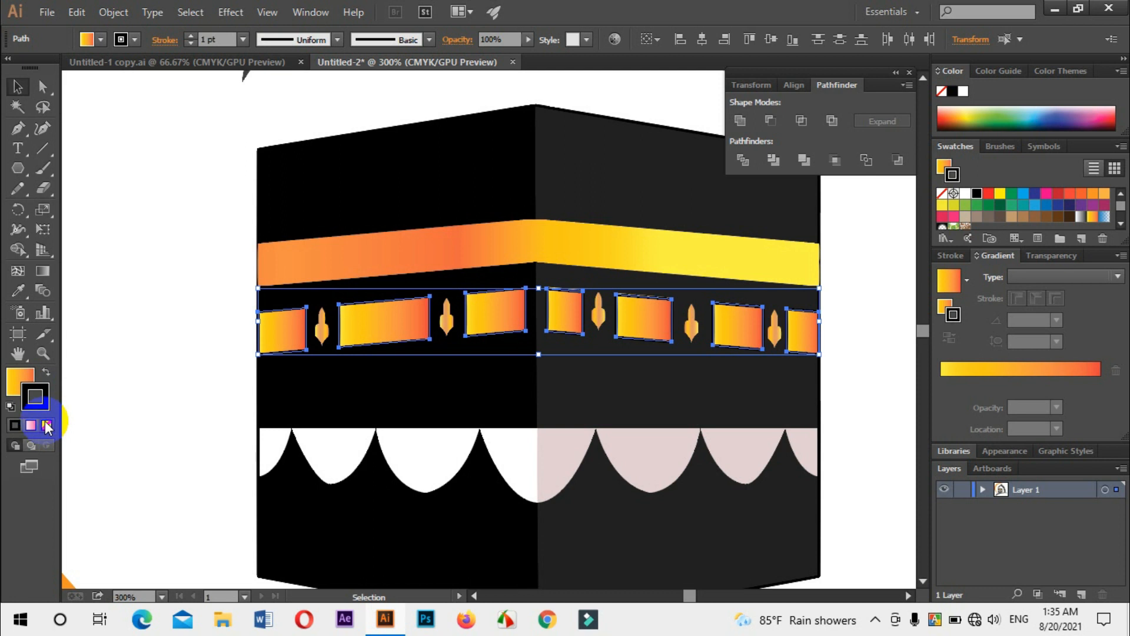
{"action": "left_click", "coordinate": [47, 425]}
{"action": "scroll", "coordinate": [158, 343], "scroll_direction": "down", "scroll_amount": 4}
{"action": "left_click", "coordinate": [178, 299]}
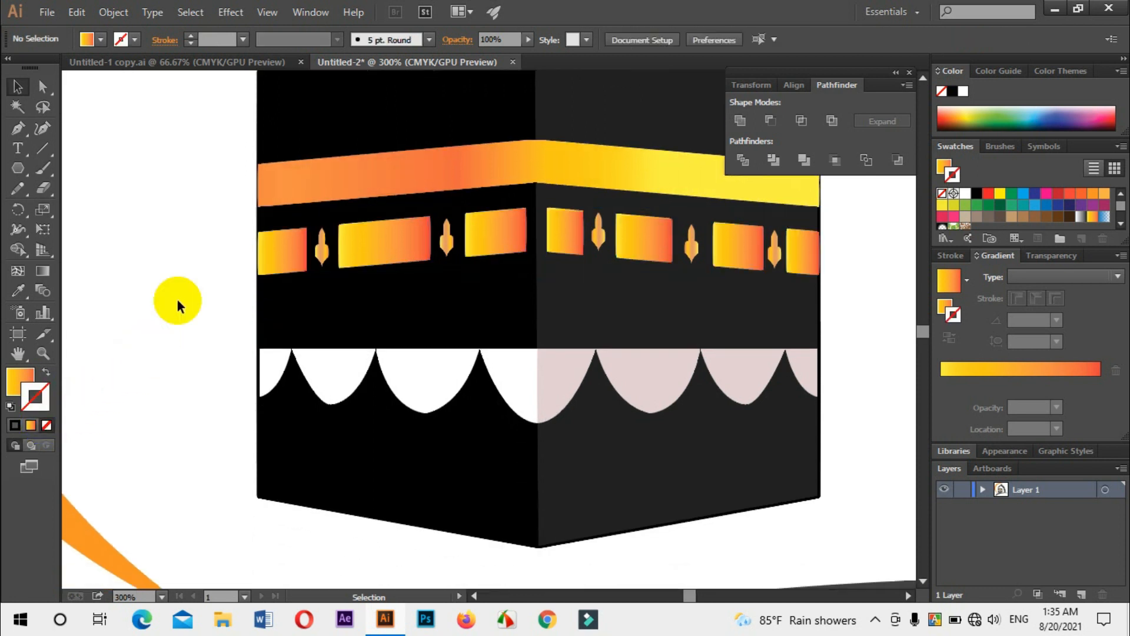
- Trace the partial scallop at the Kaaba's left edge with the Pen tool, giving the path a gradient stroke and no fill
{"action": "left_click", "coordinate": [17, 130]}
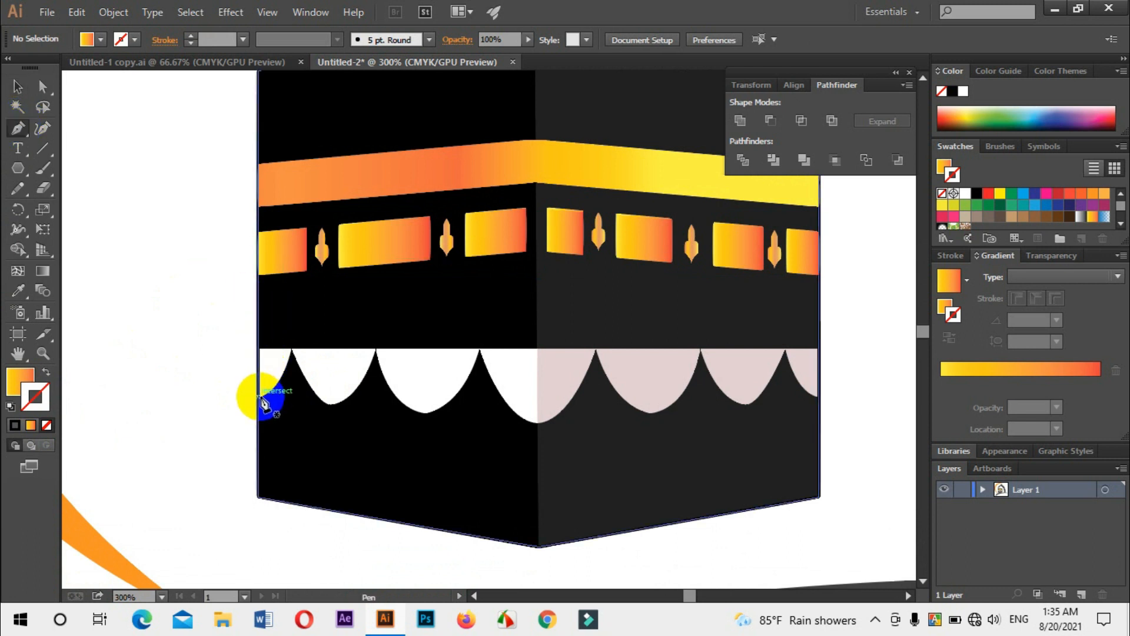
{"action": "left_click", "coordinate": [259, 399]}
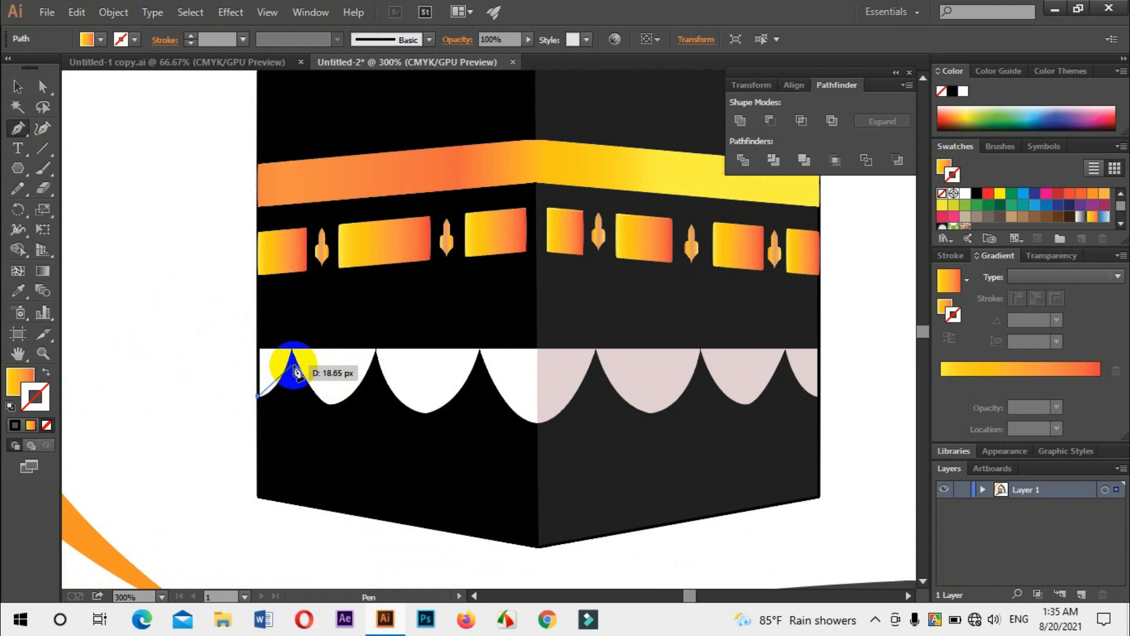
{"action": "left_click", "coordinate": [298, 367], "text": "ctrl"}
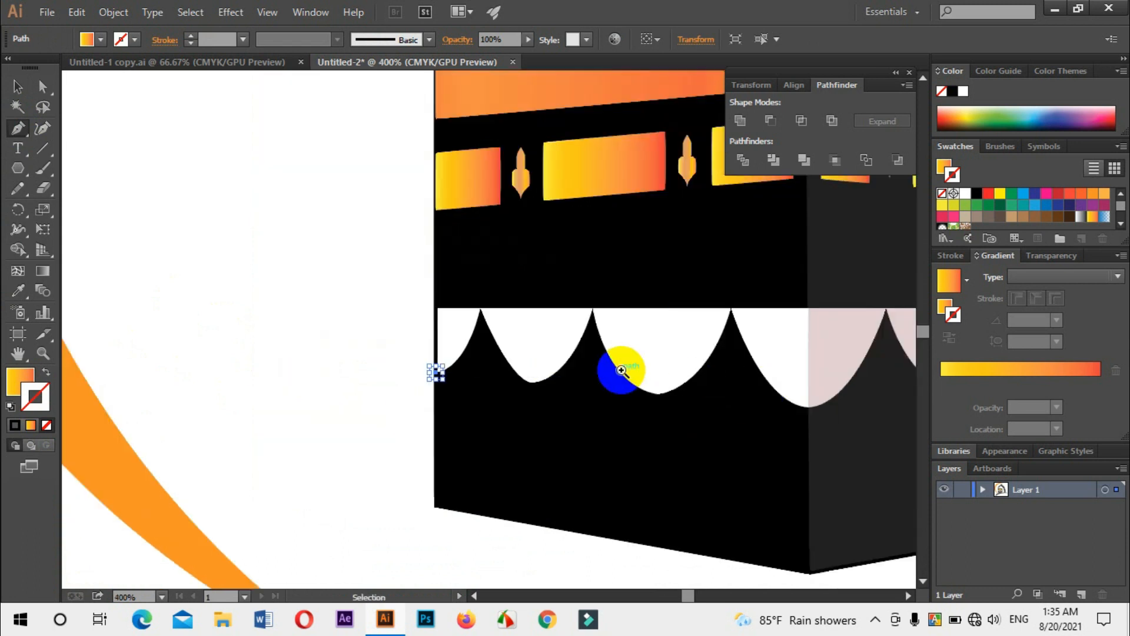
{"action": "left_click", "coordinate": [618, 370], "text": "ctrl"}
{"action": "left_click", "coordinate": [276, 242]}
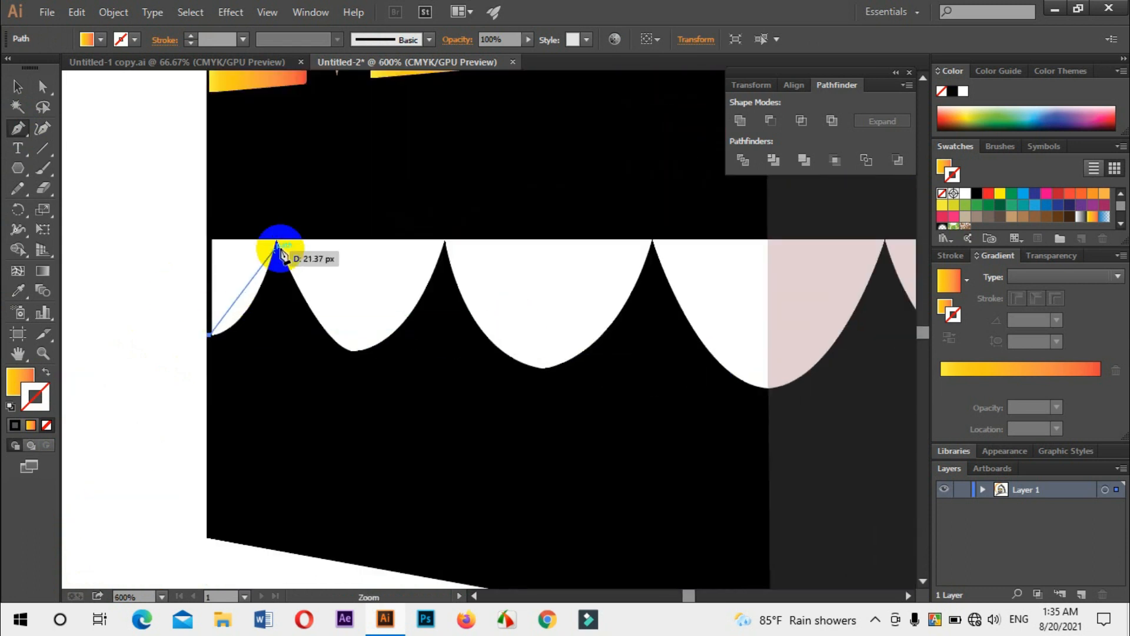
{"action": "left_click_drag", "start_coordinate": [276, 242], "coordinate": [300, 144]}
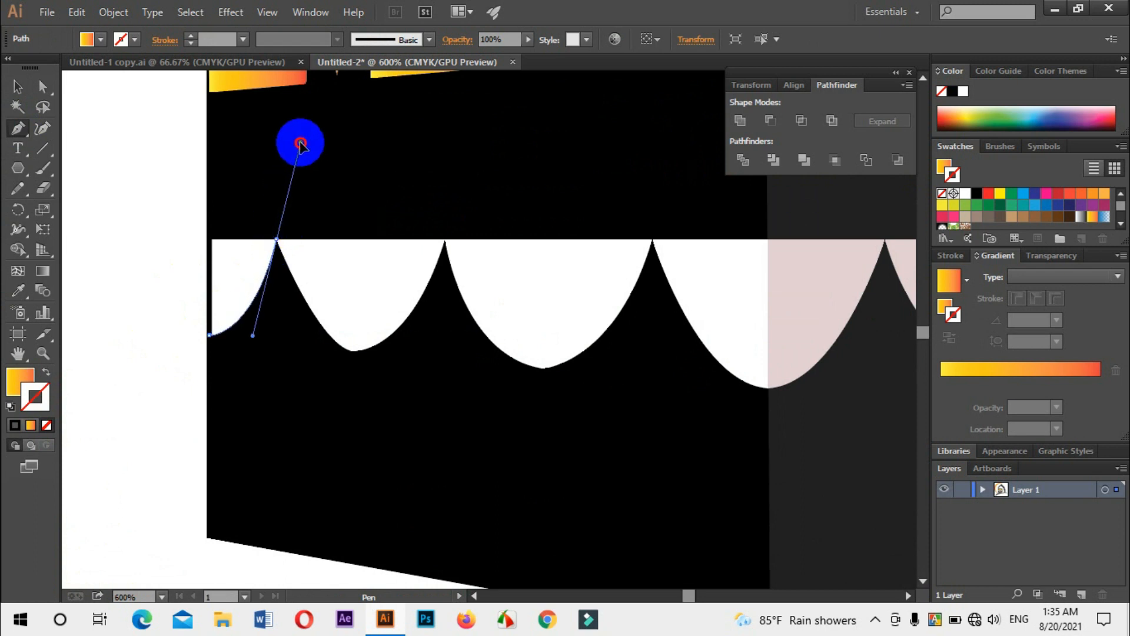
{"action": "left_click_drag", "start_coordinate": [277, 241], "coordinate": [45, 379]}
{"action": "left_click", "coordinate": [44, 371]}
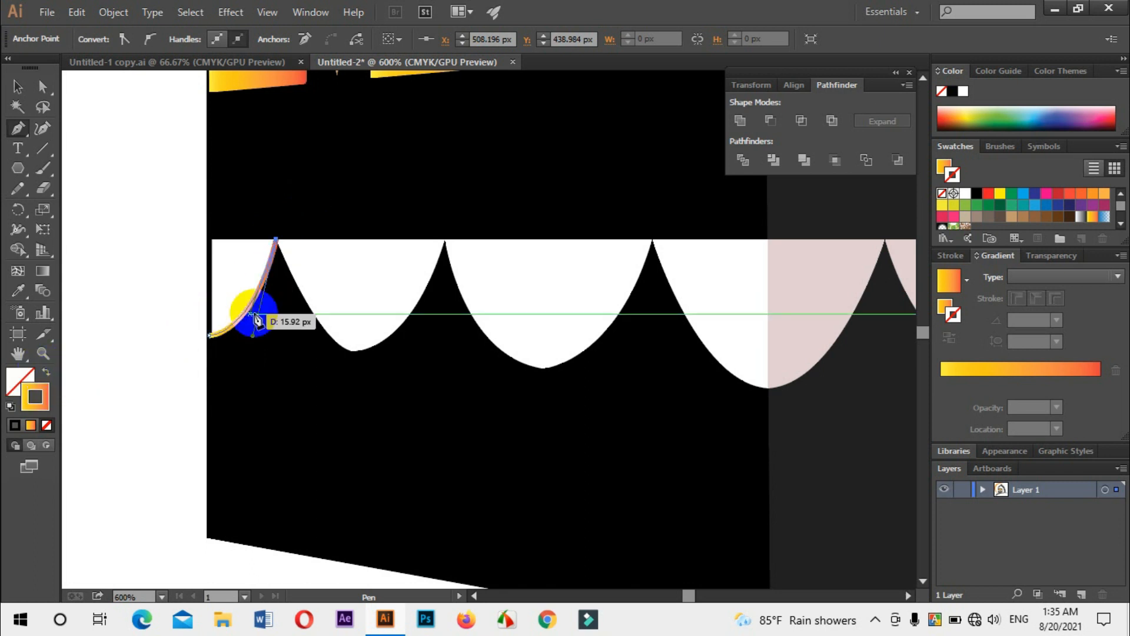
- Continue the path along the next two full scallops, with curved bottoms and sharp peaks, ending at the peak before the front corner
{"action": "mouse_move", "coordinate": [339, 353]}
{"action": "left_mouse_down"}
{"action": "mouse_move", "coordinate": [351, 357]}
{"action": "mouse_move", "coordinate": [372, 338]}
{"action": "mouse_move", "coordinate": [390, 359]}
{"action": "left_mouse_up"}
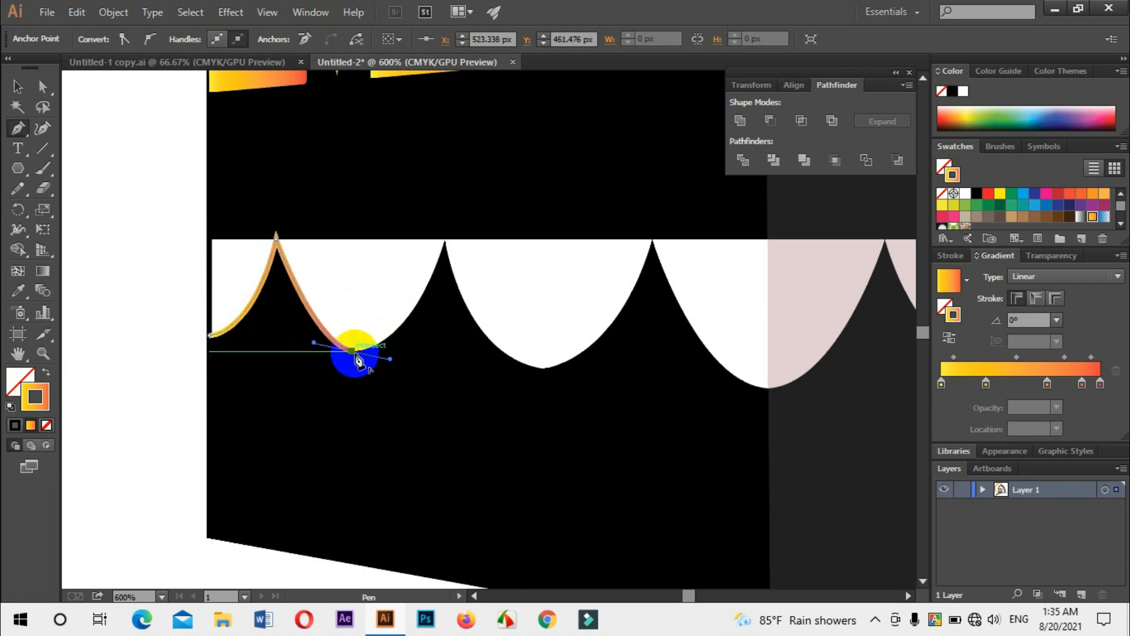
{"action": "left_click", "coordinate": [355, 354]}
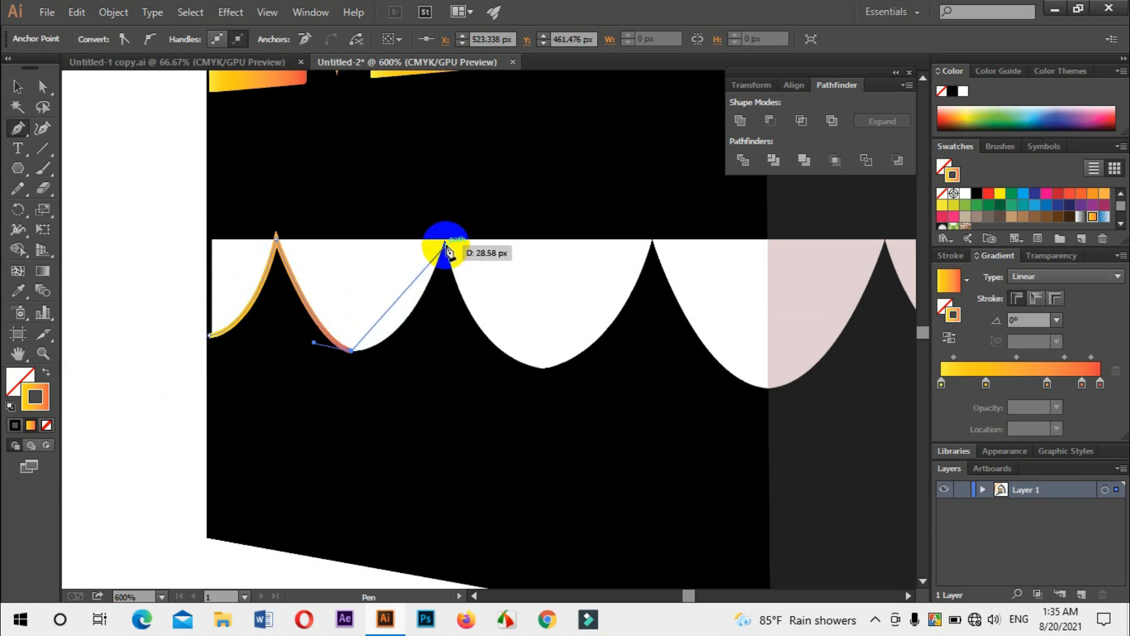
{"action": "mouse_move", "coordinate": [445, 241]}
{"action": "left_mouse_down"}
{"action": "mouse_move", "coordinate": [434, 196]}
{"action": "mouse_move", "coordinate": [447, 157]}
{"action": "mouse_move", "coordinate": [473, 149]}
{"action": "mouse_move", "coordinate": [479, 126]}
{"action": "left_mouse_up"}
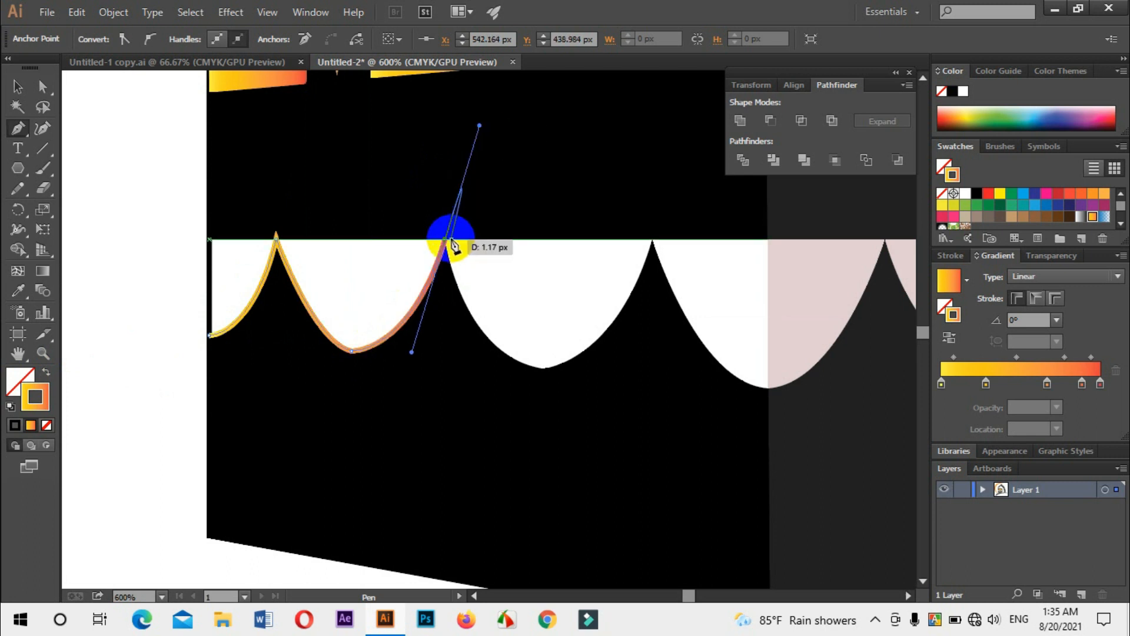
{"action": "left_click", "coordinate": [446, 241]}
{"action": "left_click_drag", "start_coordinate": [446, 241], "coordinate": [608, 378]}
{"action": "left_click_drag", "start_coordinate": [652, 242], "coordinate": [652, 246]}
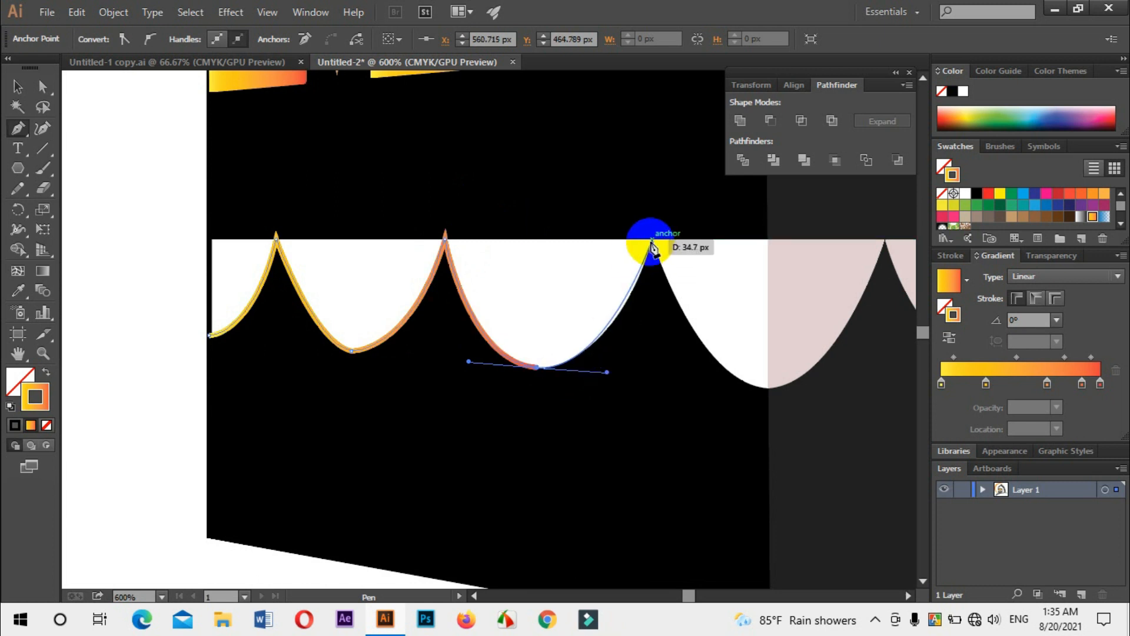
{"action": "left_click", "coordinate": [652, 241]}
- Trace the half scallop down to the front corner and close the outline along the corner, the trim's straight upper edge and the left edge
{"action": "key", "text": "space"}
{"action": "mouse_move", "coordinate": [723, 367]}
{"action": "left_mouse_down"}
{"action": "mouse_move", "coordinate": [544, 399]}
{"action": "mouse_move", "coordinate": [676, 463]}
{"action": "mouse_move", "coordinate": [681, 449]}
{"action": "mouse_move", "coordinate": [662, 424]}
{"action": "left_mouse_up"}
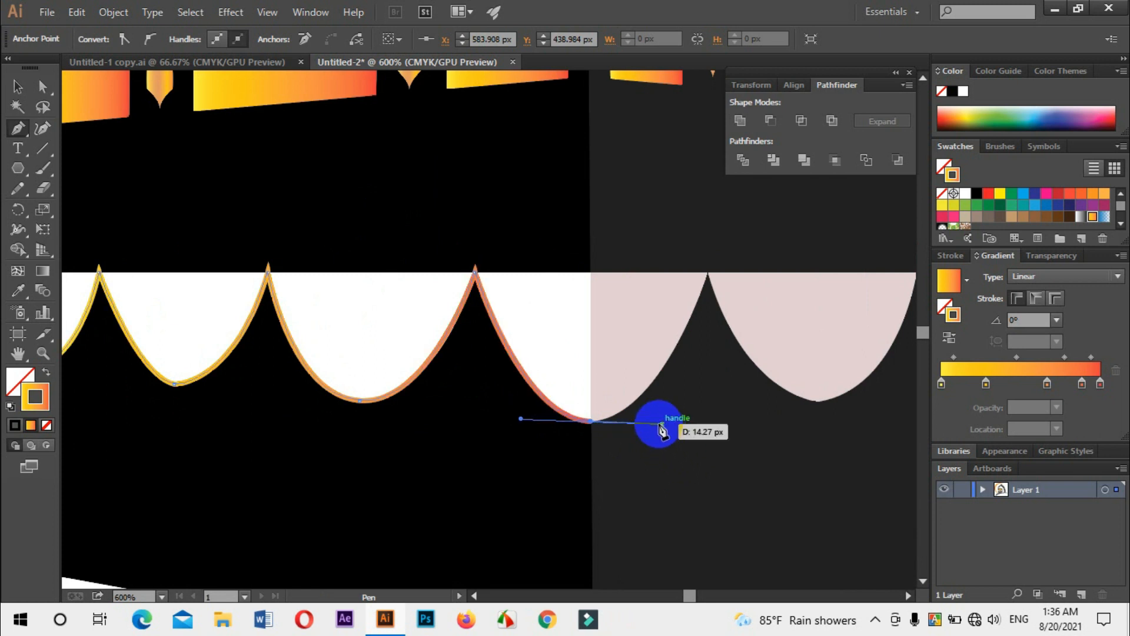
{"action": "left_click", "coordinate": [591, 422]}
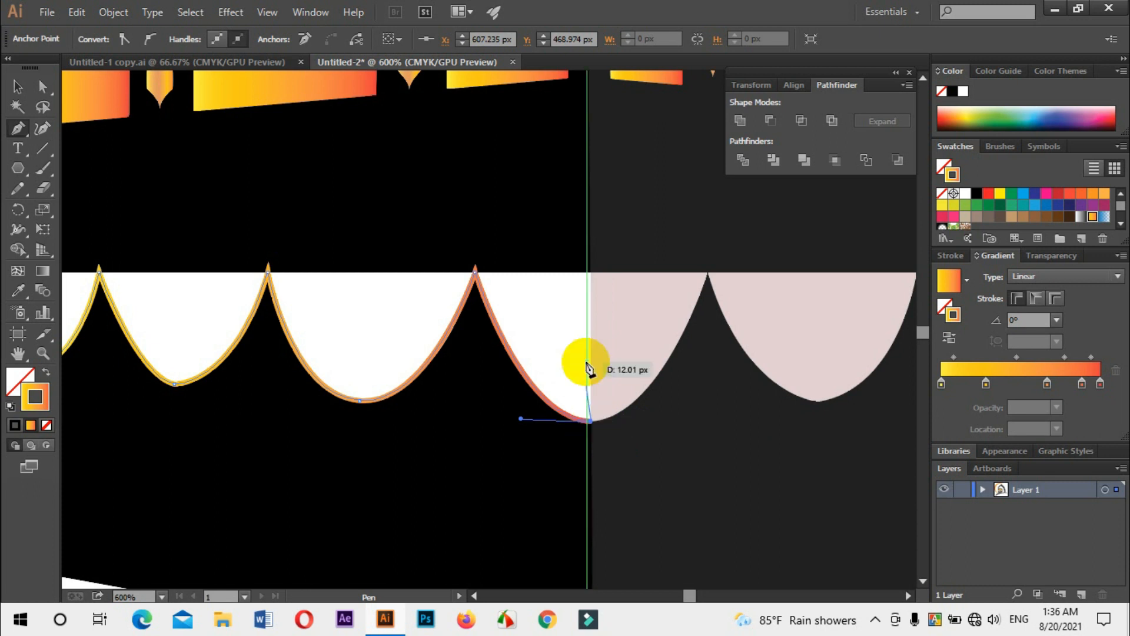
{"action": "left_click", "coordinate": [591, 273]}
{"action": "left_click_drag", "start_coordinate": [390, 281], "coordinate": [628, 308]}
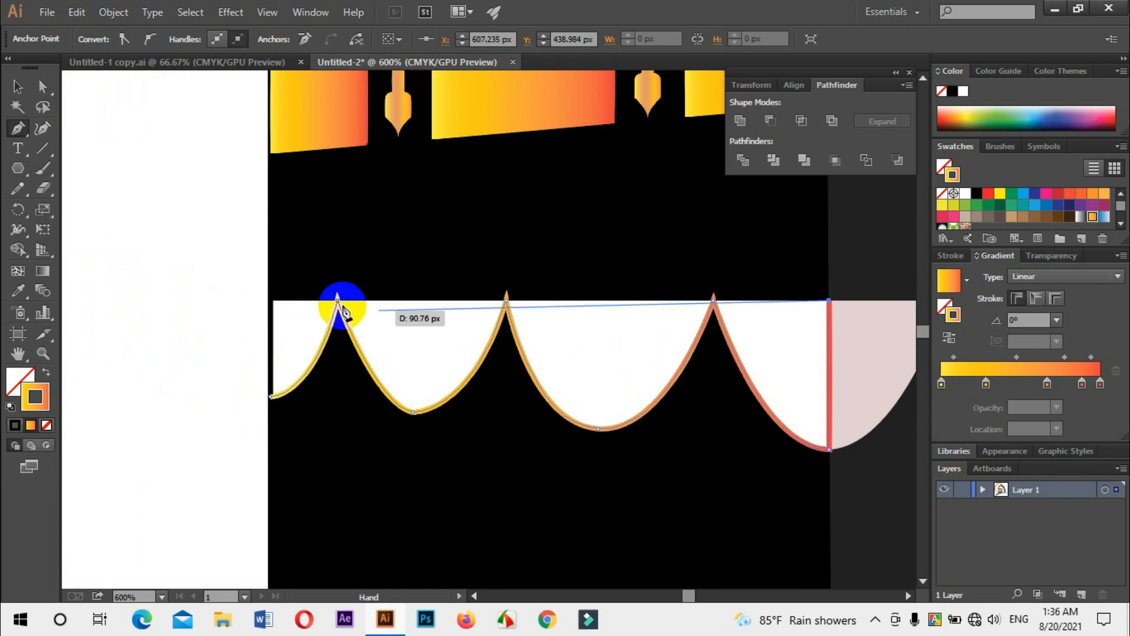
{"action": "left_click", "coordinate": [272, 300]}
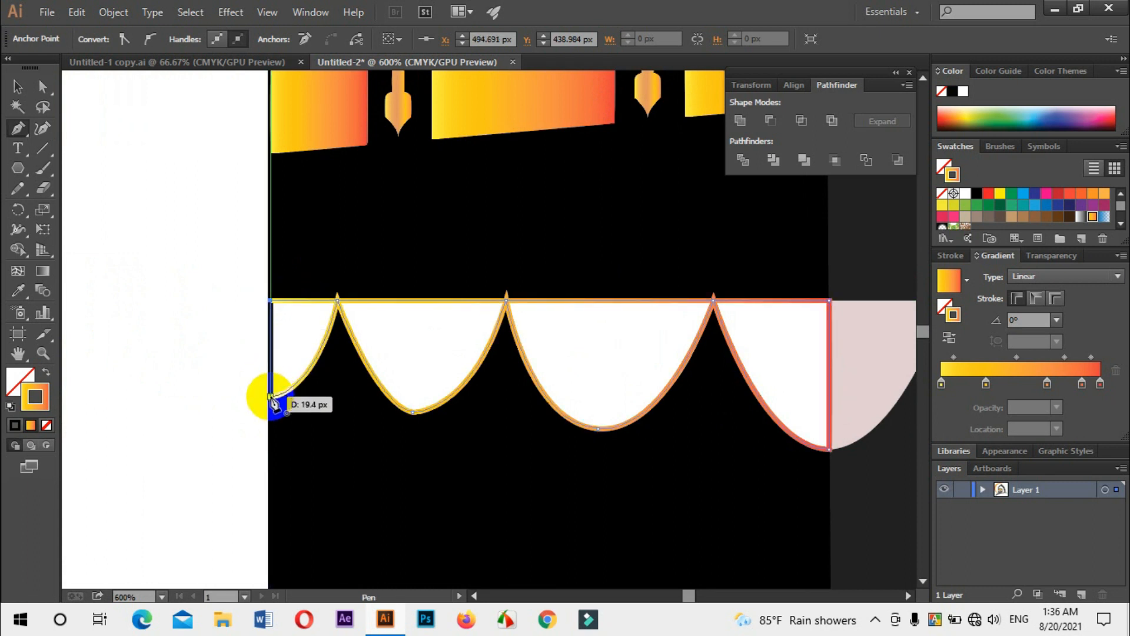
{"action": "left_click_drag", "start_coordinate": [274, 402], "coordinate": [277, 396]}
- Remove the stroke from the traced scalloped trim and fill it with the white swatch
{"action": "left_click", "coordinate": [46, 377]}
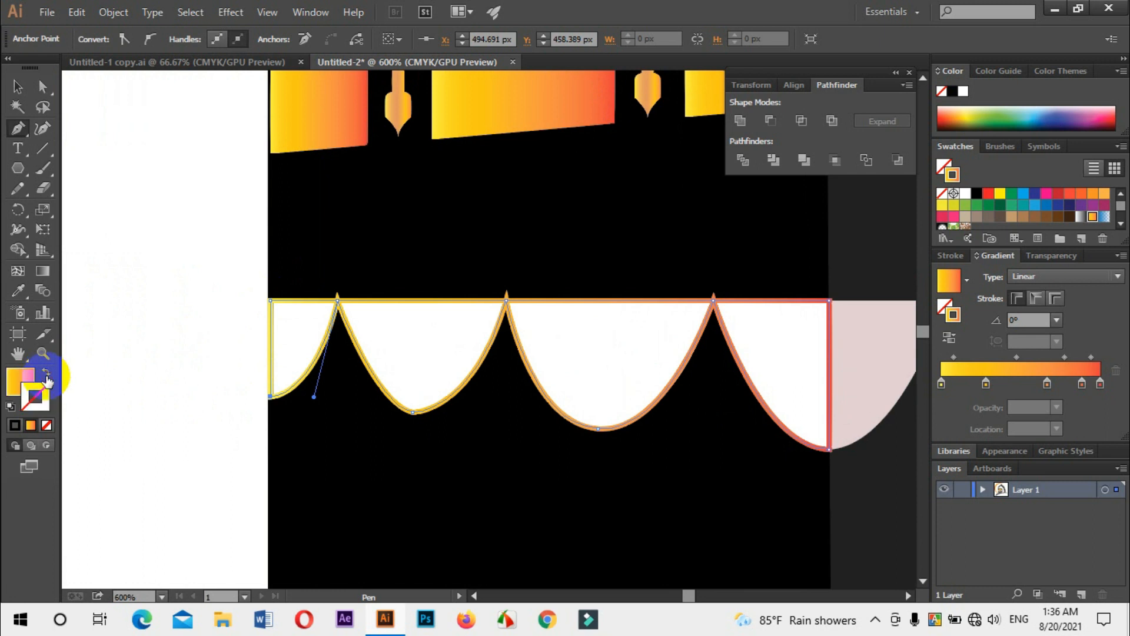
{"action": "left_click", "coordinate": [965, 193]}
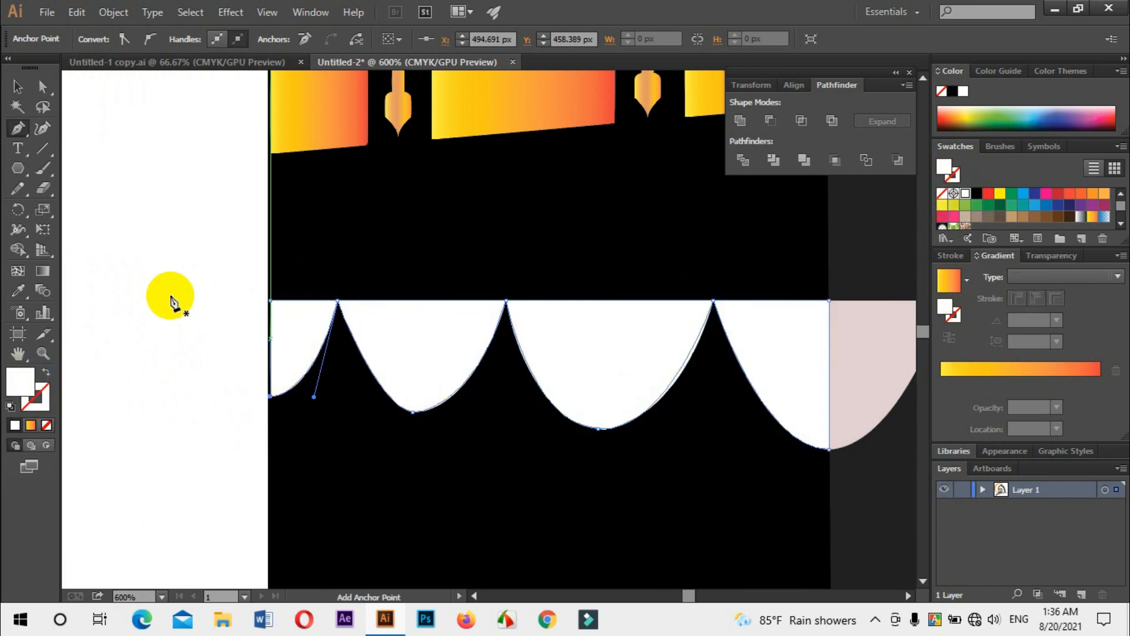
{"action": "left_click", "coordinate": [18, 86]}
- Try to reflect a copy of the white scalloped trim about the vertical axis
{"action": "left_click_drag", "start_coordinate": [456, 284], "coordinate": [267, 251]}
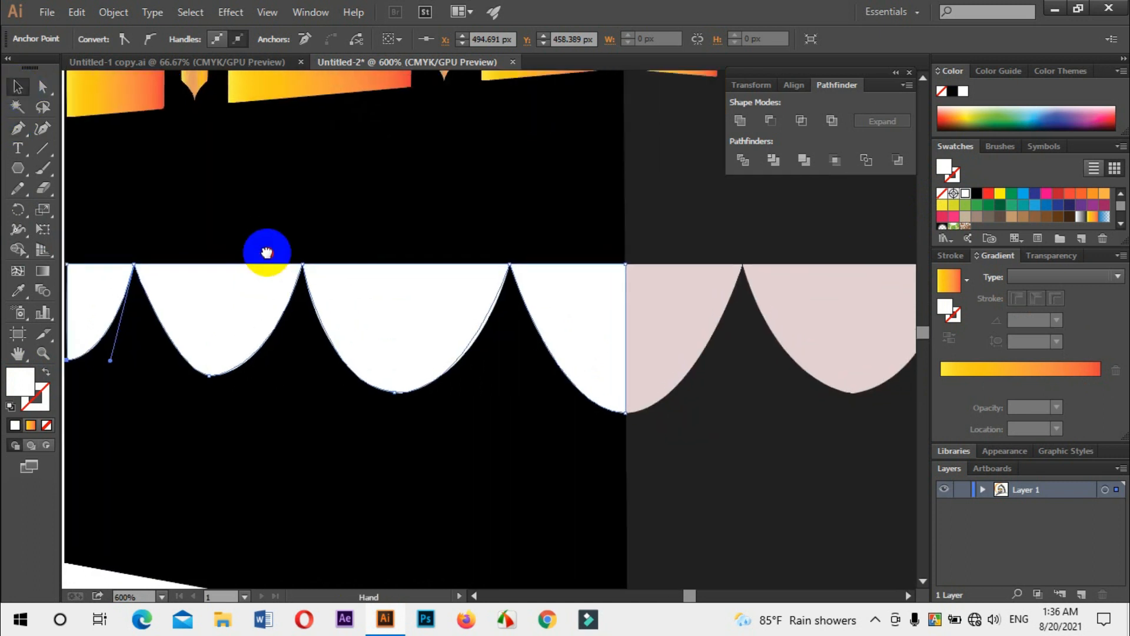
{"action": "right_click", "coordinate": [412, 352]}
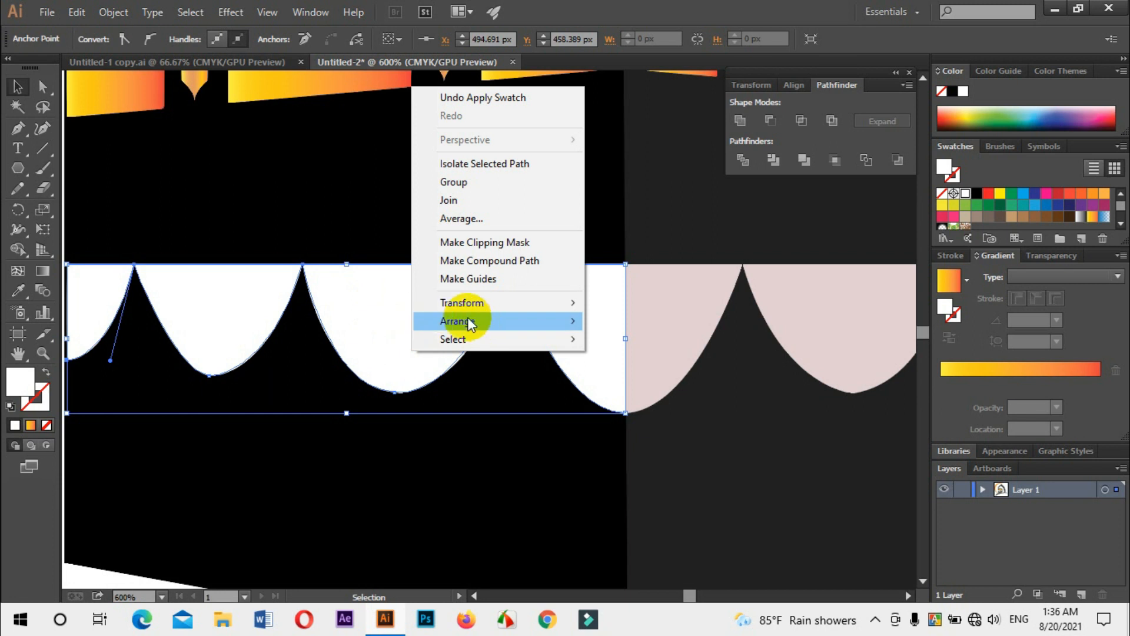
{"action": "mouse_move", "coordinate": [460, 303]}
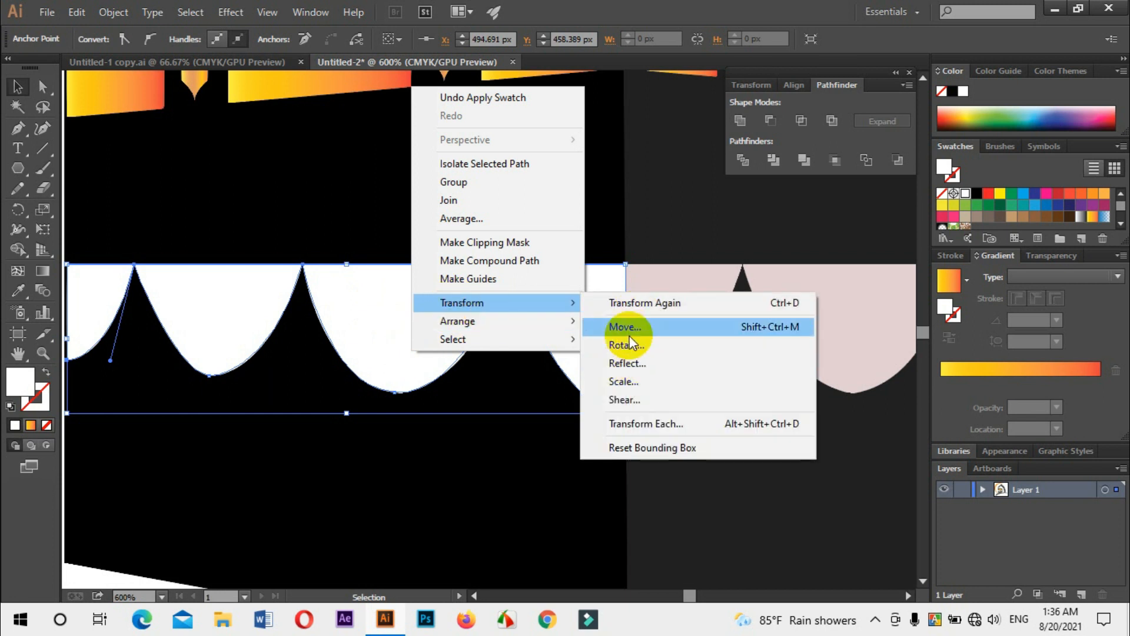
{"action": "left_click", "coordinate": [630, 362]}
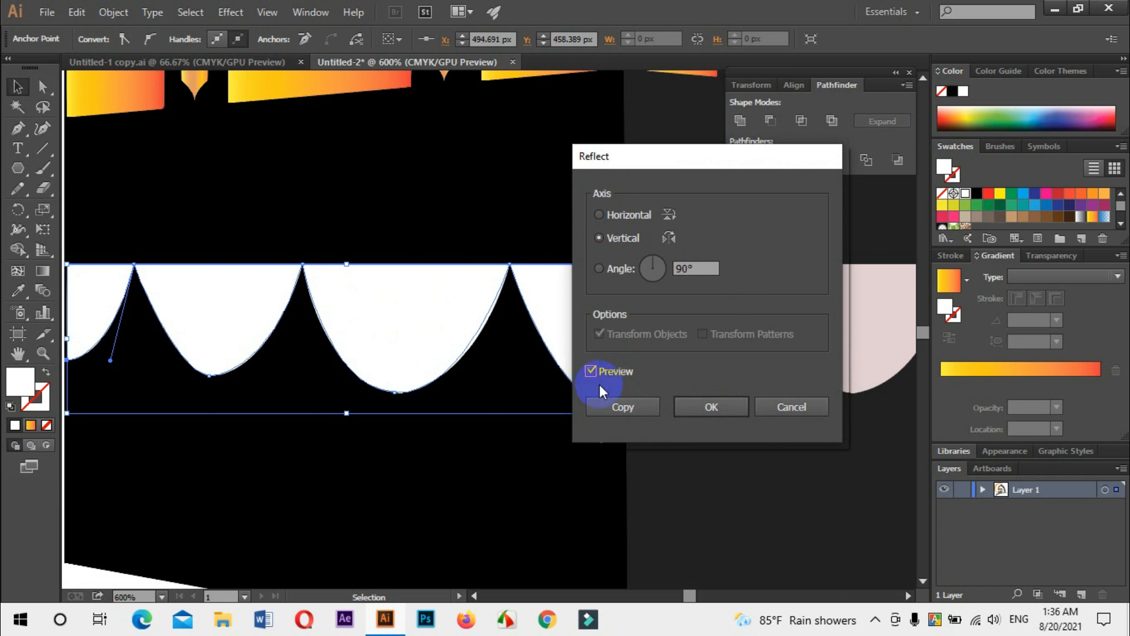
{"action": "left_click", "coordinate": [630, 408]}
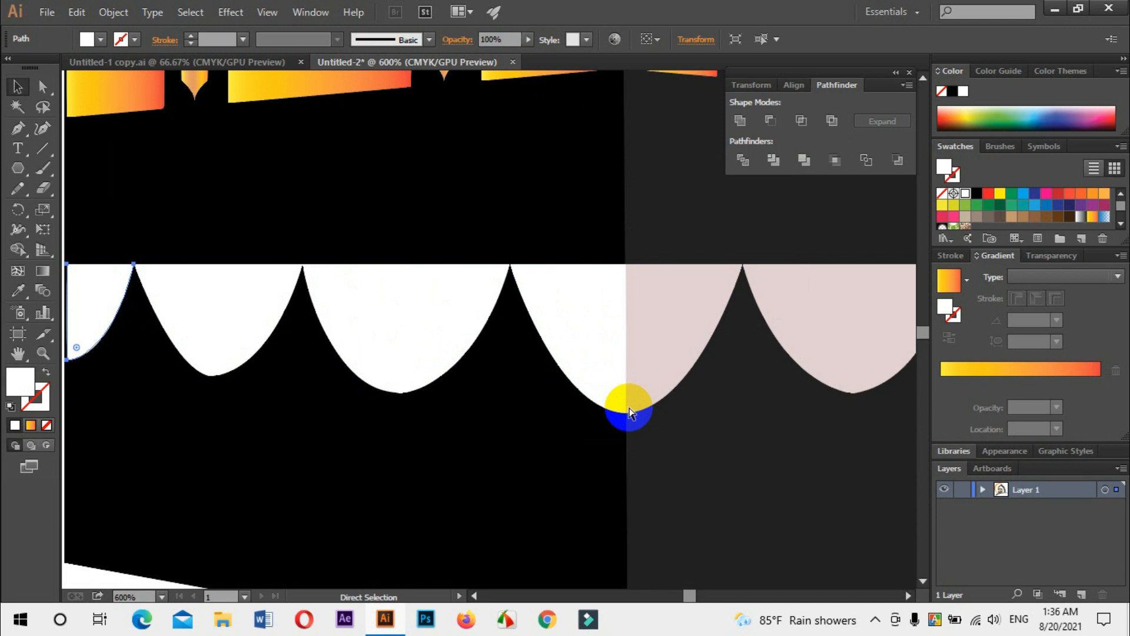
- Try to move the white scalloped trim across onto the Kaaba's right face, and undo the move
{"action": "key", "text": "ctrl+minus"}
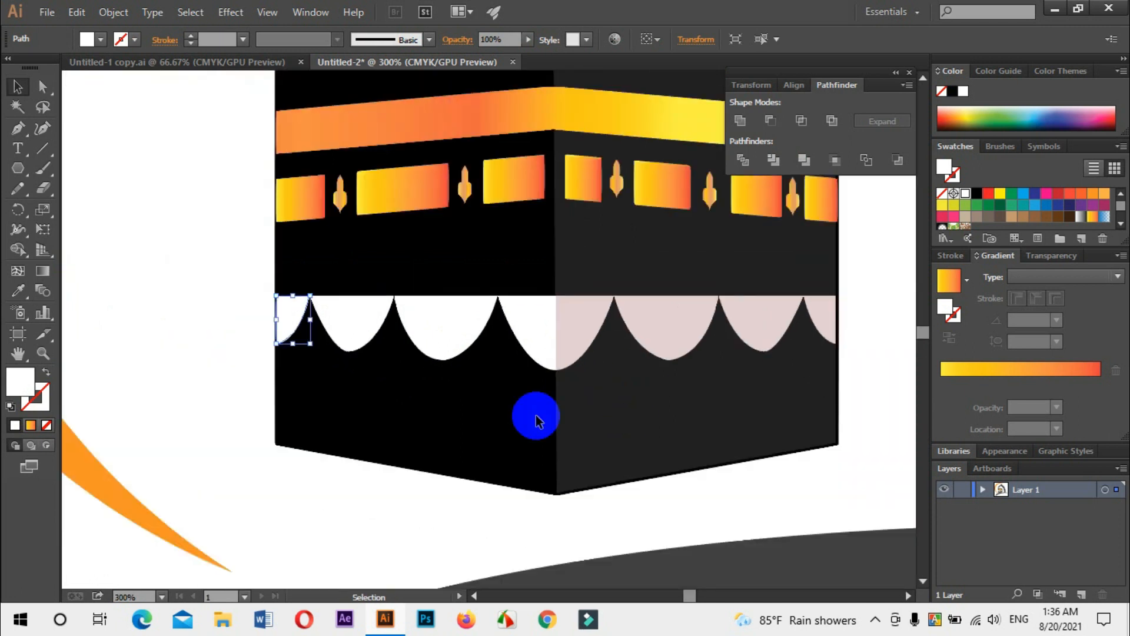
{"action": "left_click", "coordinate": [450, 331]}
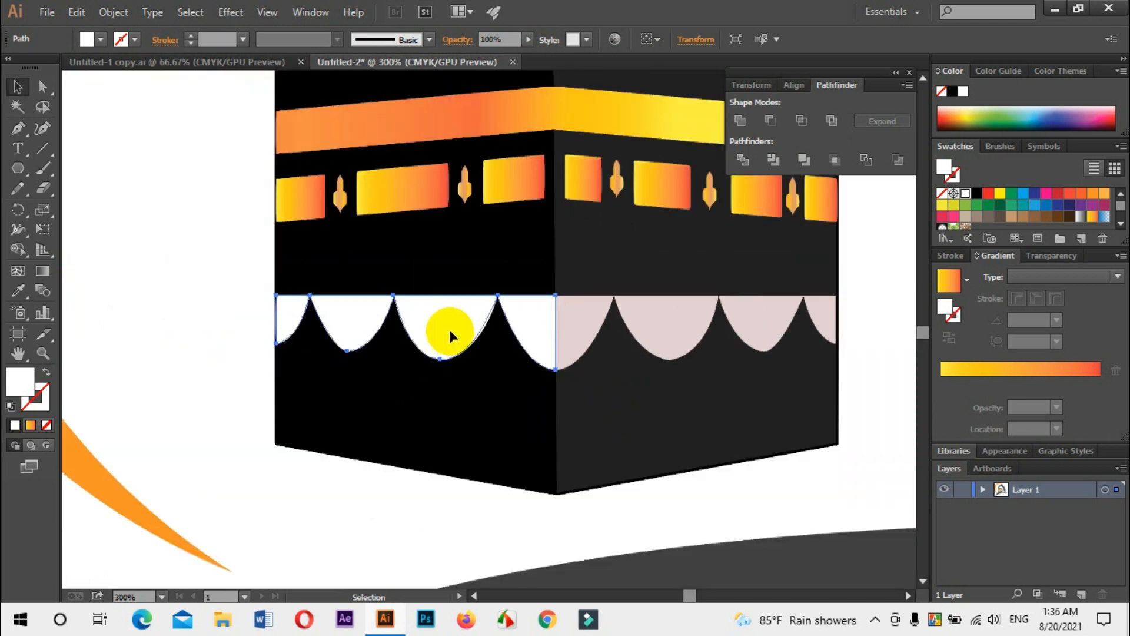
{"action": "left_click_drag", "start_coordinate": [450, 329], "coordinate": [723, 337]}
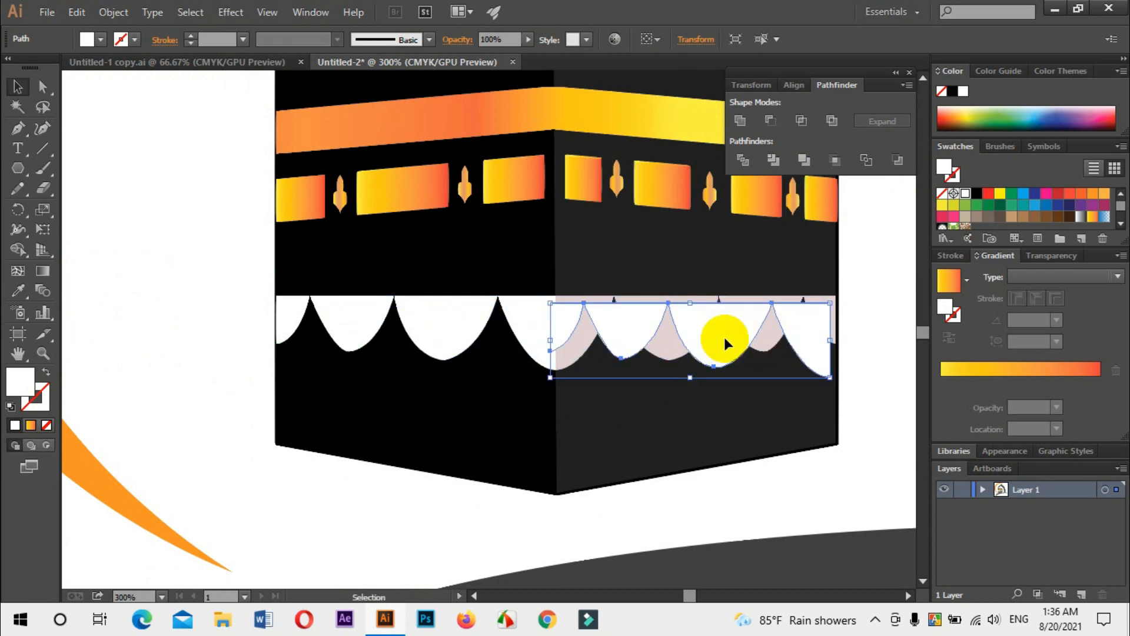
{"action": "key", "text": "ctrl+shift+a"}
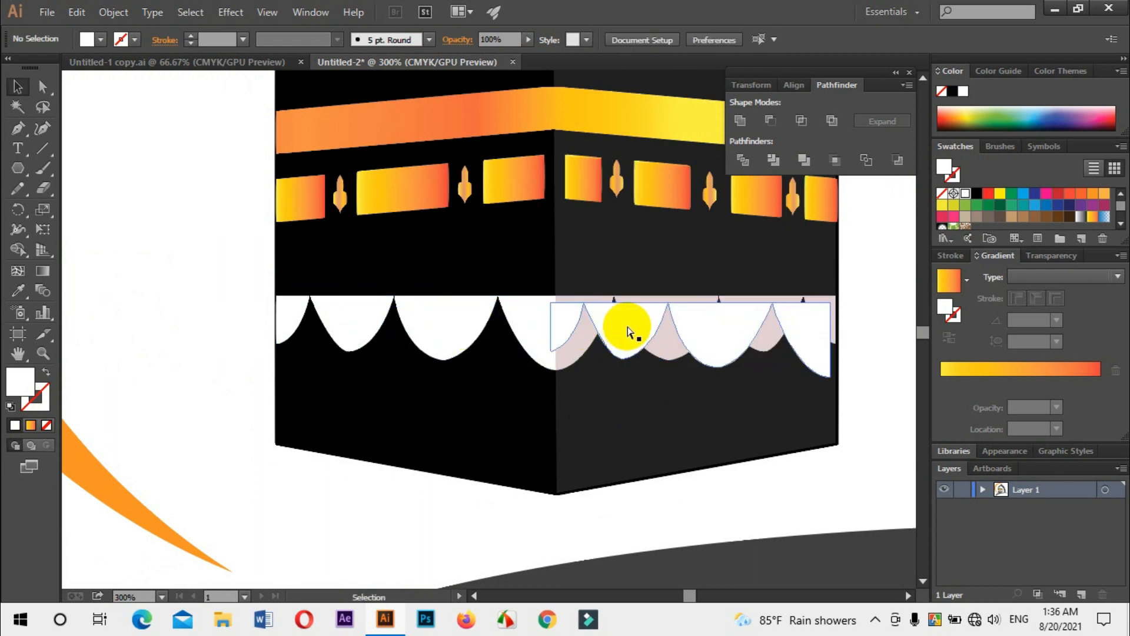
{"action": "key", "text": "ctrl+z"}
{"action": "key", "text": "ctrl+z"}
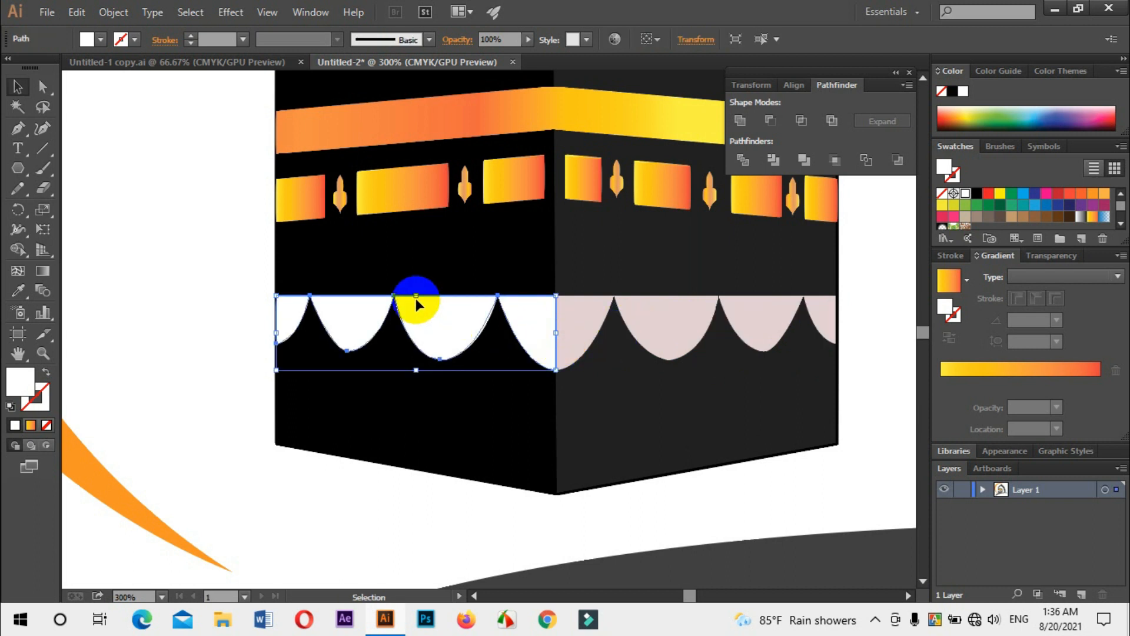
- Make a copy of the white trim reflected about the vertical axis and align it over the pink scallops on the right face
{"action": "right_click", "coordinate": [423, 316]}
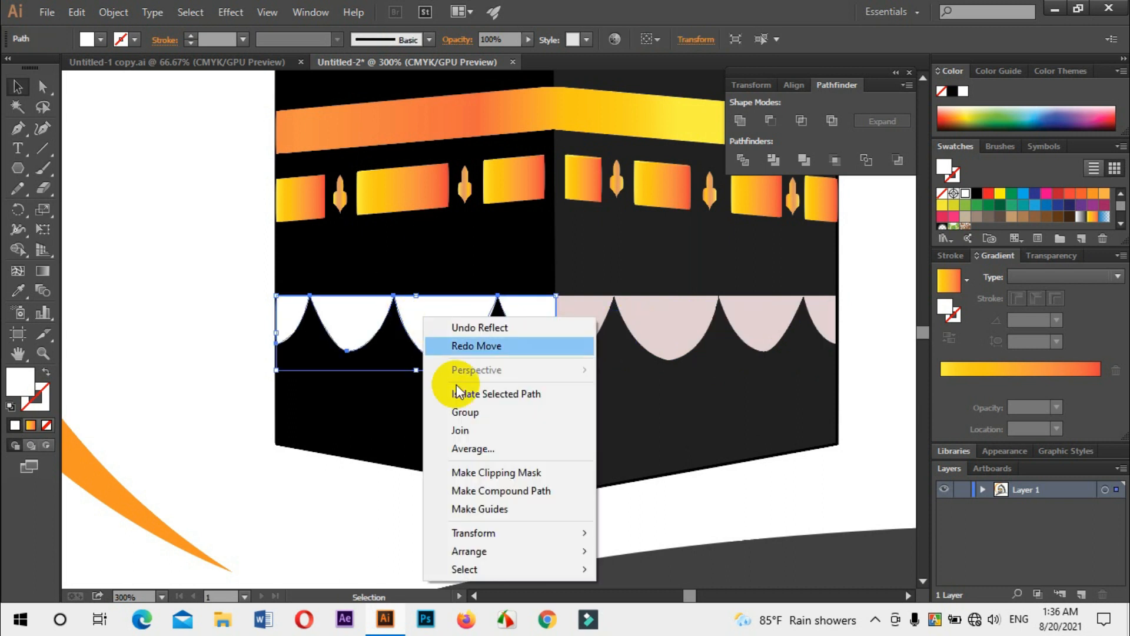
{"action": "mouse_move", "coordinate": [479, 535]}
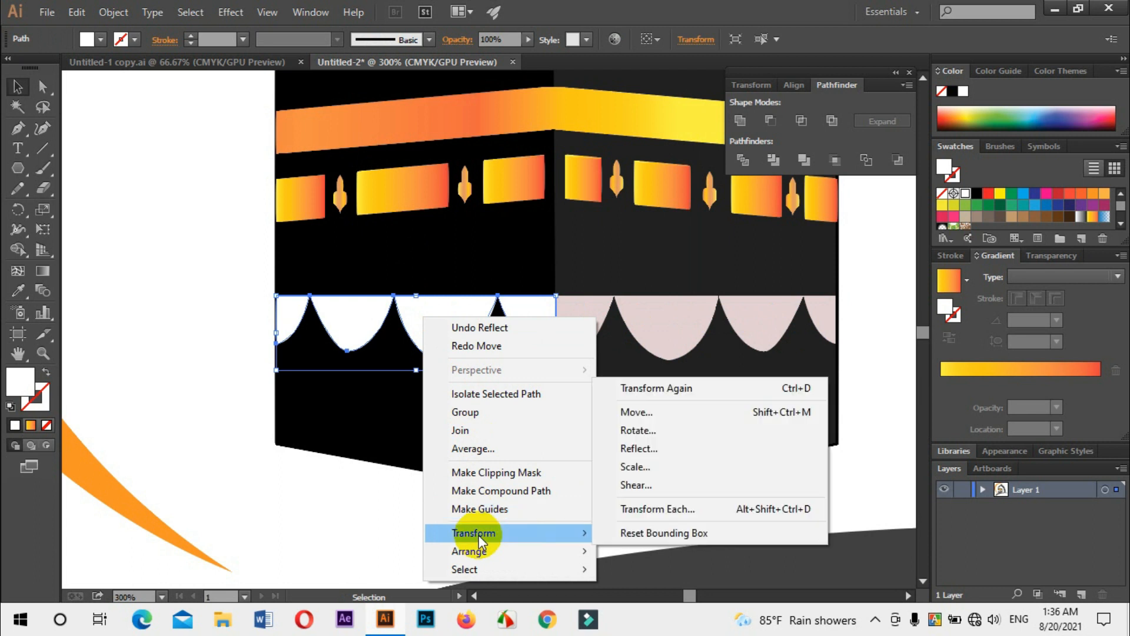
{"action": "left_click", "coordinate": [640, 453]}
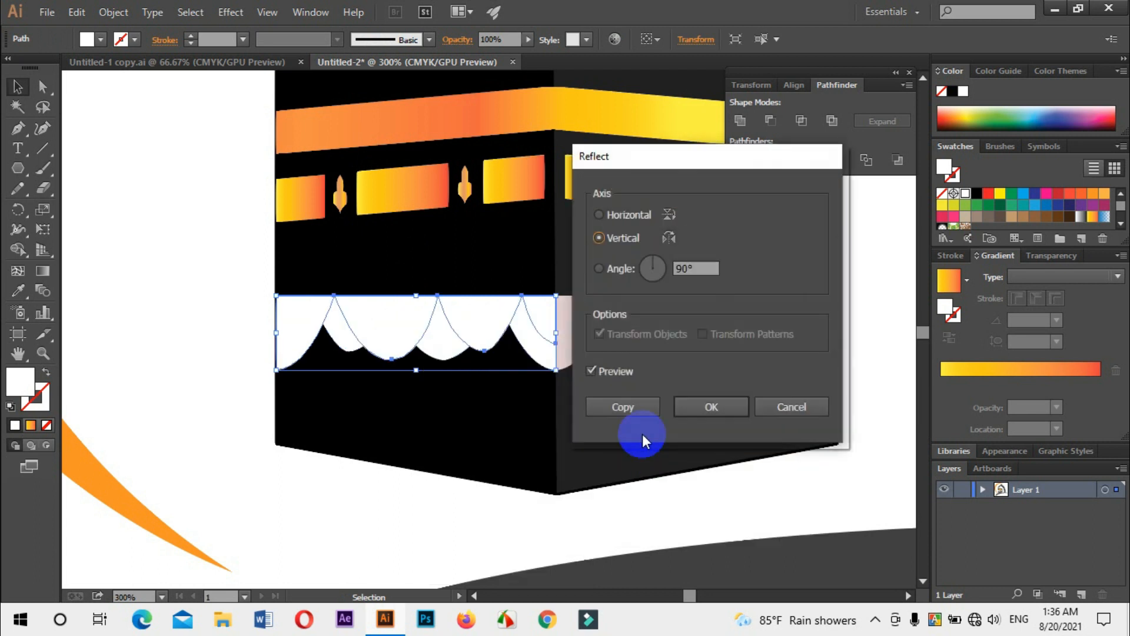
{"action": "left_click", "coordinate": [622, 406]}
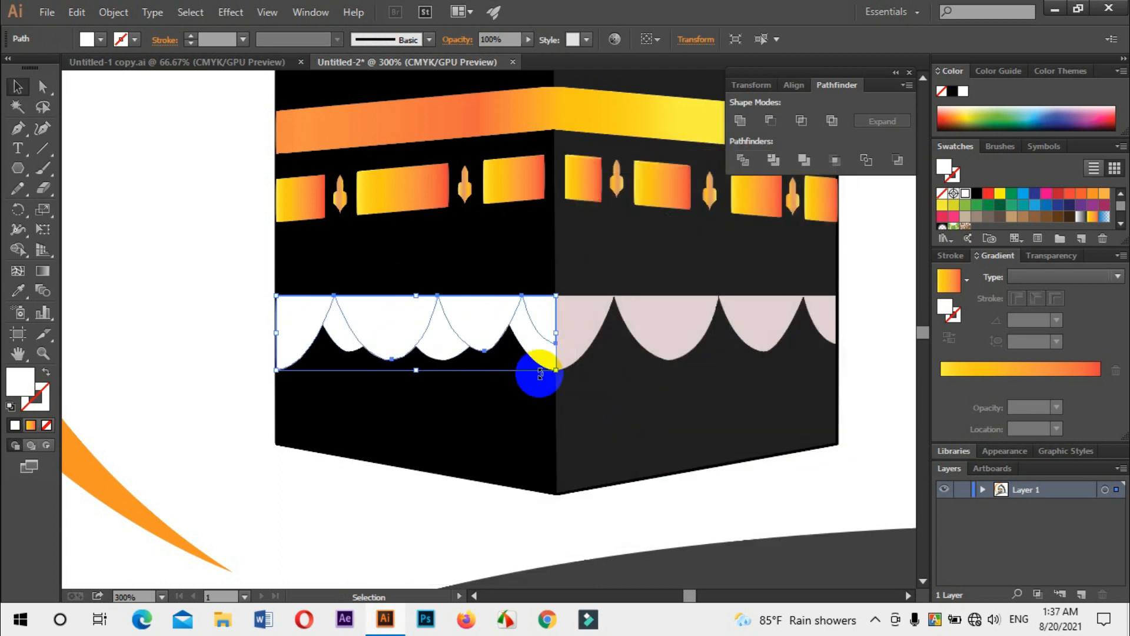
{"action": "left_click_drag", "start_coordinate": [473, 331], "coordinate": [755, 358]}
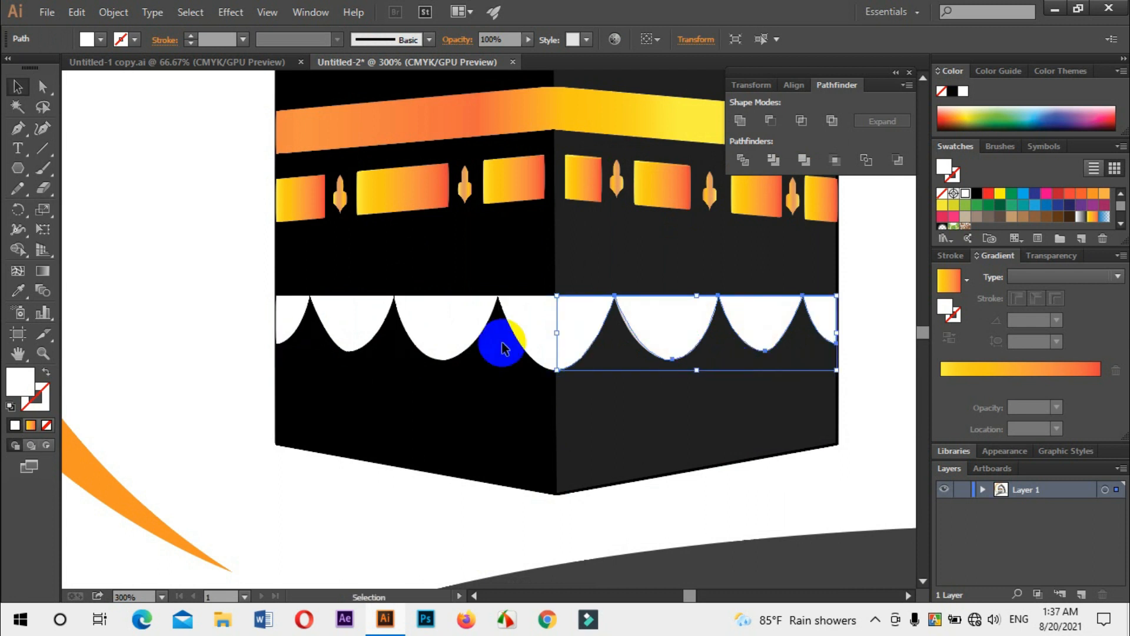
- Fill the mirrored trim on the right face with the pale pink colour E5D6DB
{"action": "double_click", "coordinate": [21, 381]}
{"action": "left_click", "coordinate": [394, 331]}
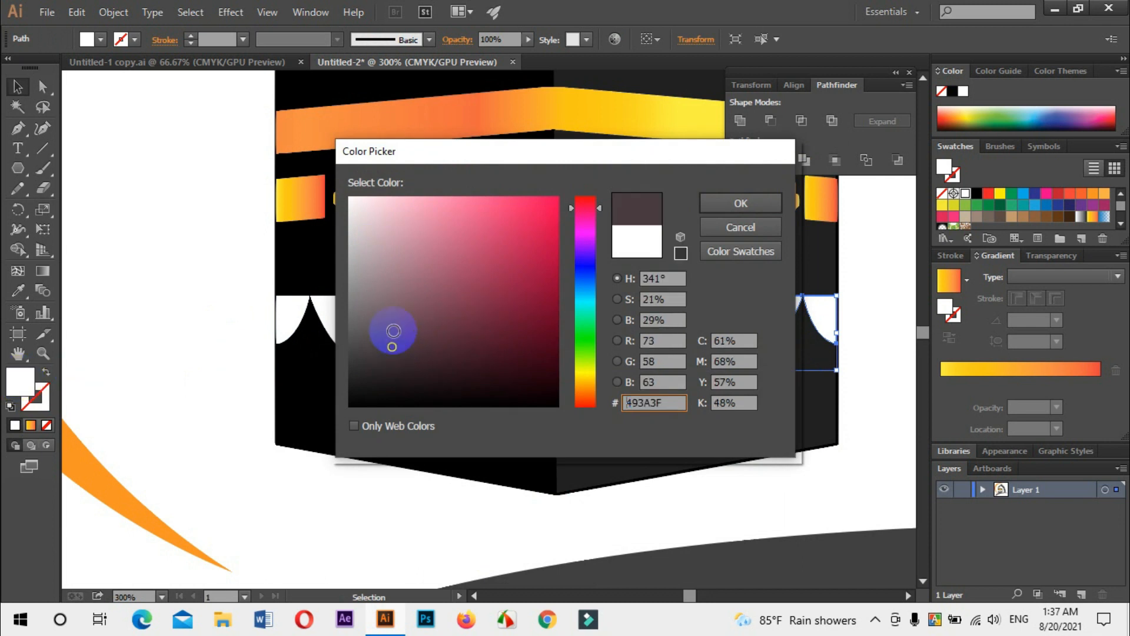
{"action": "left_click", "coordinate": [356, 199]}
{"action": "left_click", "coordinate": [356, 209]}
{"action": "left_click", "coordinate": [364, 216]}
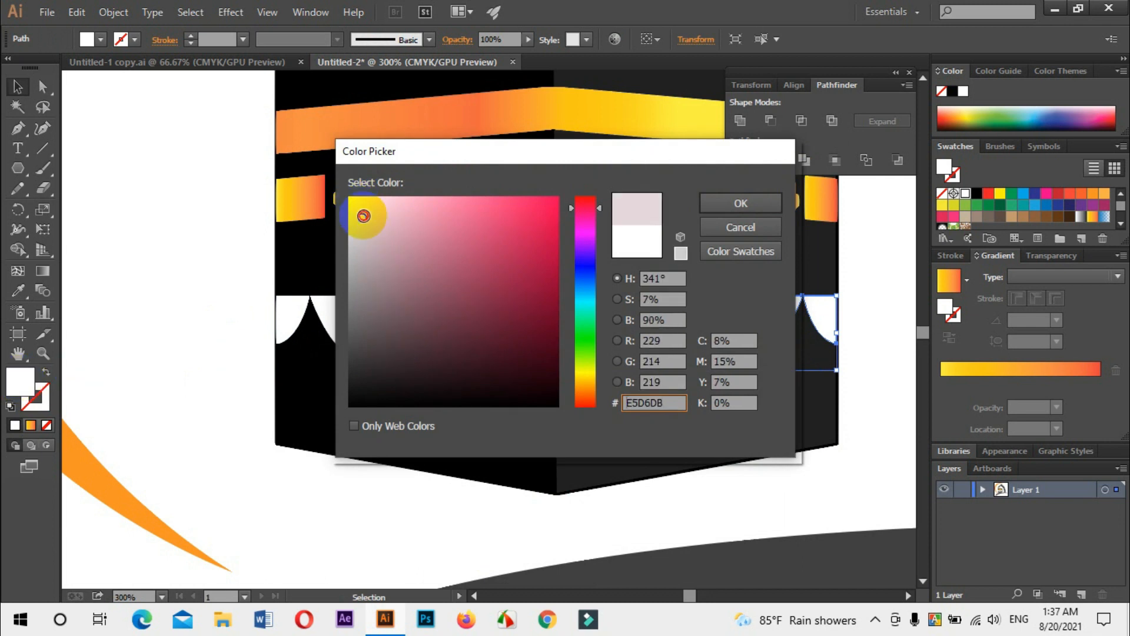
{"action": "left_click", "coordinate": [757, 210]}
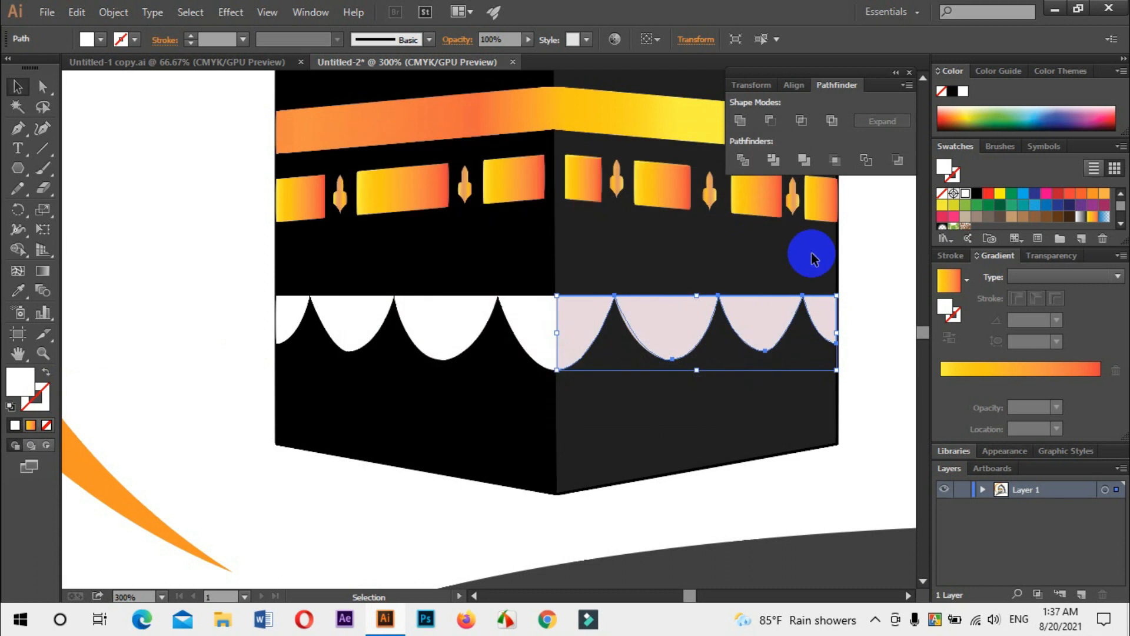
- Swap the fill and stroke of the Kaaba outline to give it a solid black fill with no stroke
{"action": "left_click", "coordinate": [863, 289]}
{"action": "left_click", "coordinate": [831, 320]}
{"action": "key", "text": "a"}
{"action": "left_click", "coordinate": [587, 338], "text": "ctrl"}
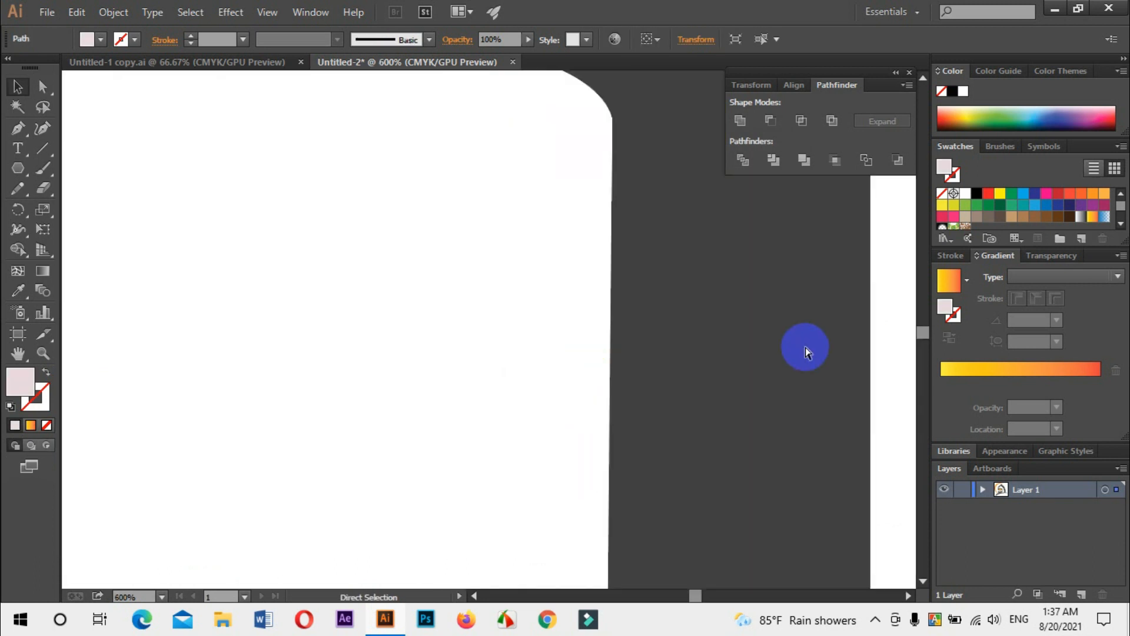
{"action": "left_click", "coordinate": [802, 348], "text": "ctrl+alt"}
{"action": "left_click", "coordinate": [803, 349], "text": "ctrl+alt"}
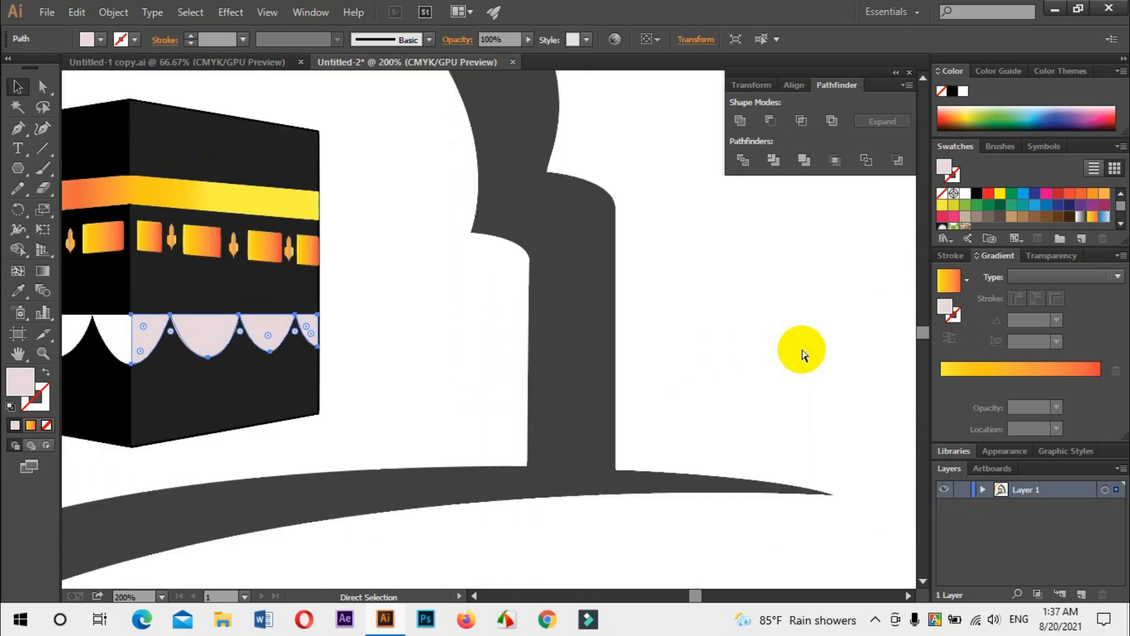
{"action": "left_click", "coordinate": [304, 322], "text": "ctrl"}
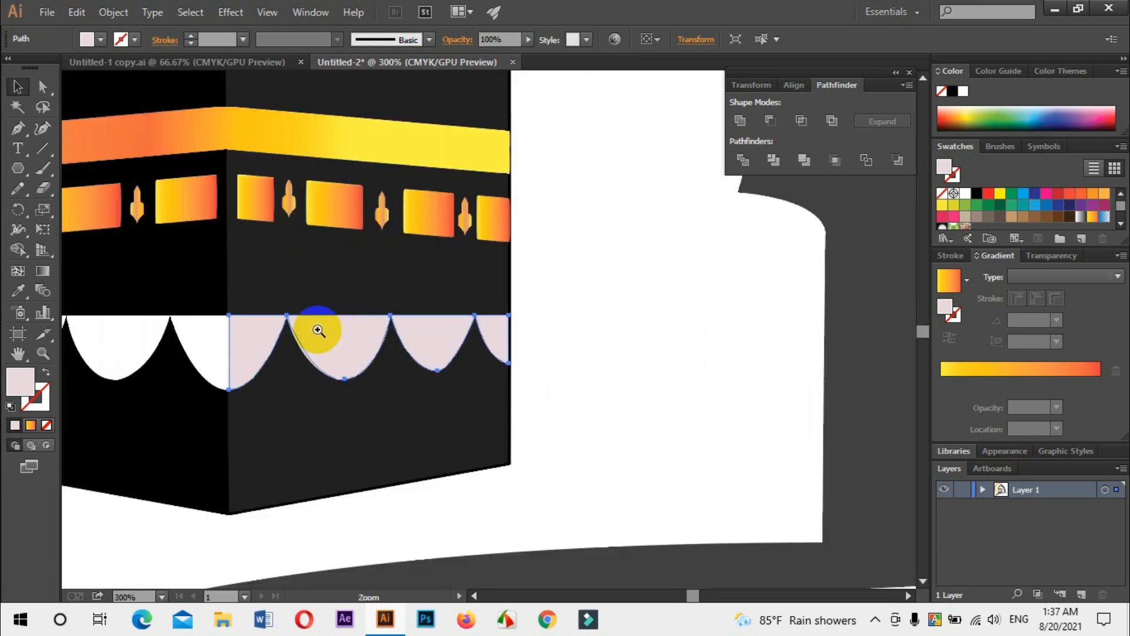
{"action": "left_click", "coordinate": [480, 350], "text": "ctrl"}
{"action": "left_click", "coordinate": [553, 350], "text": "ctrl"}
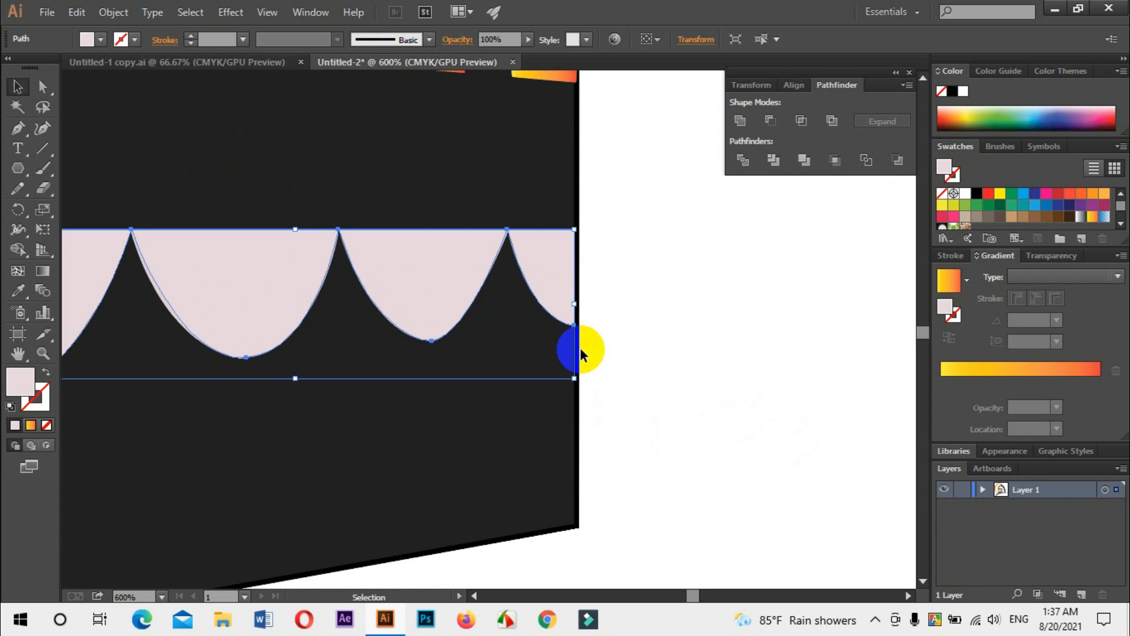
{"action": "left_click", "coordinate": [579, 350]}
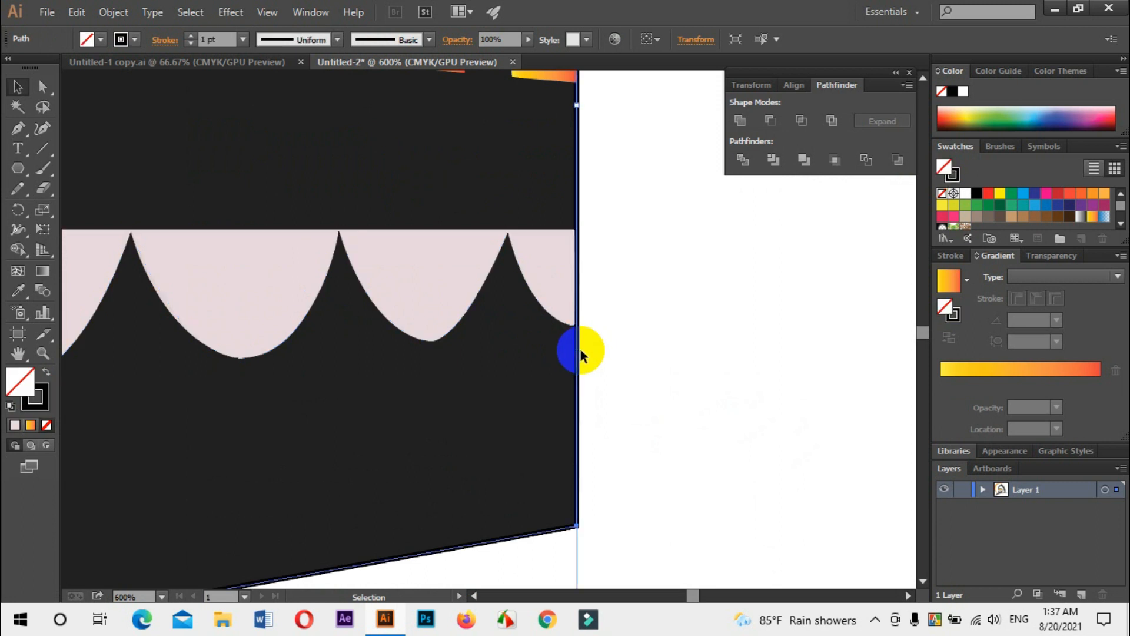
{"action": "left_click", "coordinate": [47, 377]}
{"action": "left_click", "coordinate": [653, 293]}
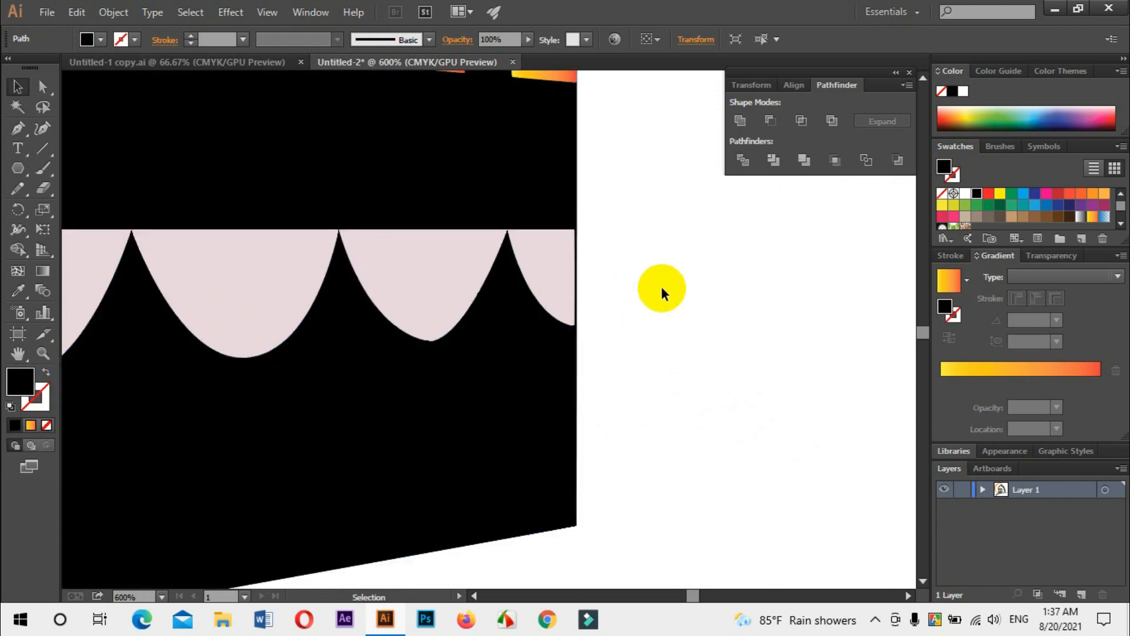
- Widen the pale pink scalloped trim so its outer end meets the right edge of the Kaaba
{"action": "left_click", "coordinate": [571, 302]}
{"action": "left_click", "coordinate": [572, 298], "text": "ctrl"}
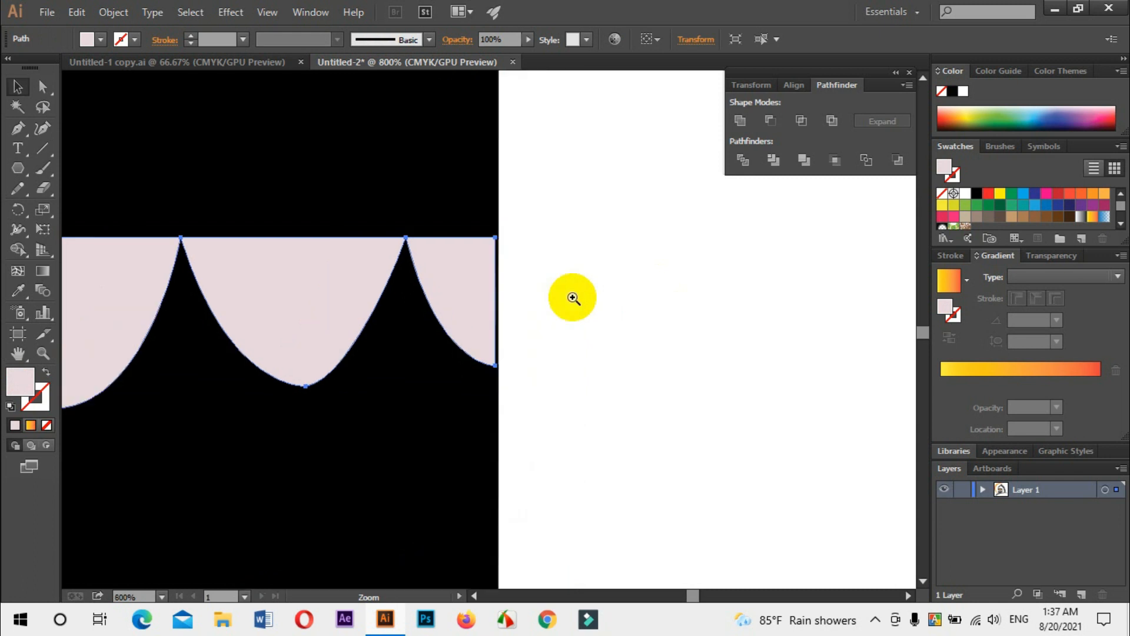
{"action": "left_click", "coordinate": [477, 324], "text": "ctrl"}
{"action": "left_click", "coordinate": [498, 316], "text": "ctrl"}
{"action": "left_click", "coordinate": [498, 316], "text": "ctrl"}
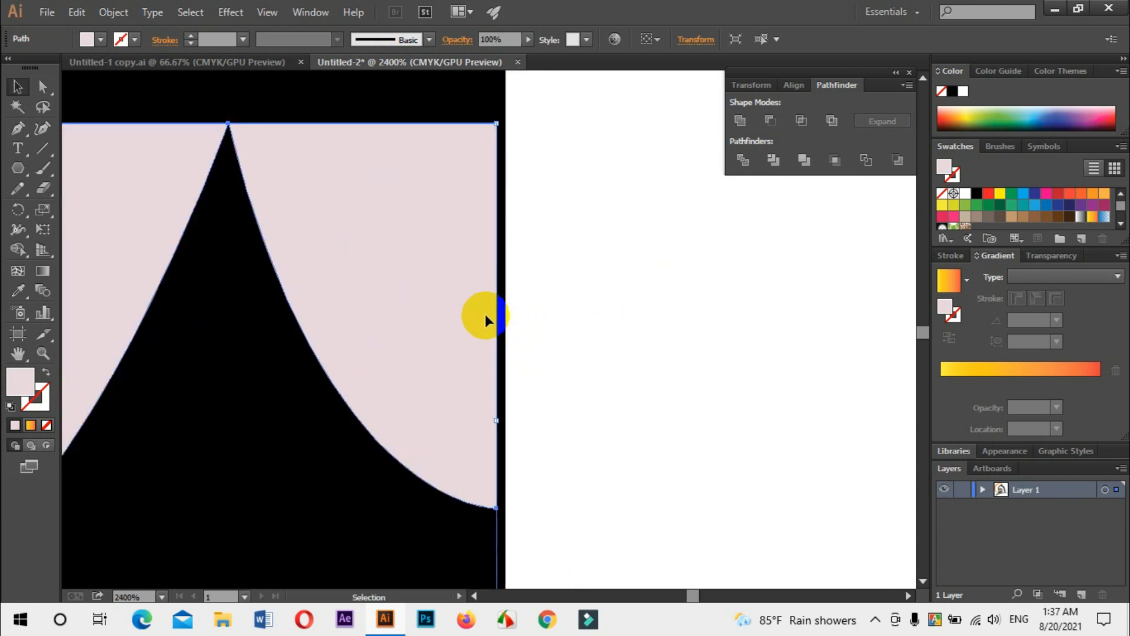
{"action": "left_click_drag", "start_coordinate": [498, 422], "coordinate": [502, 420]}
- Stretch the pale pink trim's inner end to meet the white trim at the Kaaba's centre corner
{"action": "left_click_drag", "start_coordinate": [244, 391], "coordinate": [630, 418]}
{"action": "left_click_drag", "start_coordinate": [315, 388], "coordinate": [613, 353]}
{"action": "left_click_drag", "start_coordinate": [306, 354], "coordinate": [447, 333]}
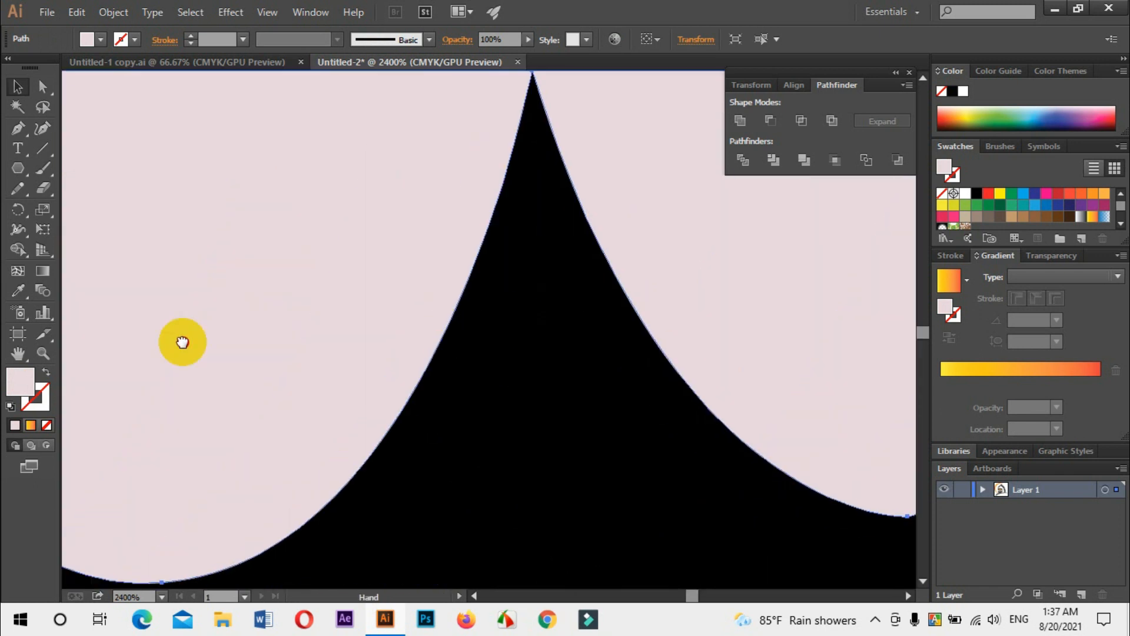
{"action": "left_click_drag", "start_coordinate": [182, 341], "coordinate": [497, 429]}
{"action": "left_click_drag", "start_coordinate": [164, 376], "coordinate": [553, 436]}
{"action": "left_click_drag", "start_coordinate": [177, 395], "coordinate": [532, 306]}
{"action": "left_click_drag", "start_coordinate": [319, 344], "coordinate": [364, 344]}
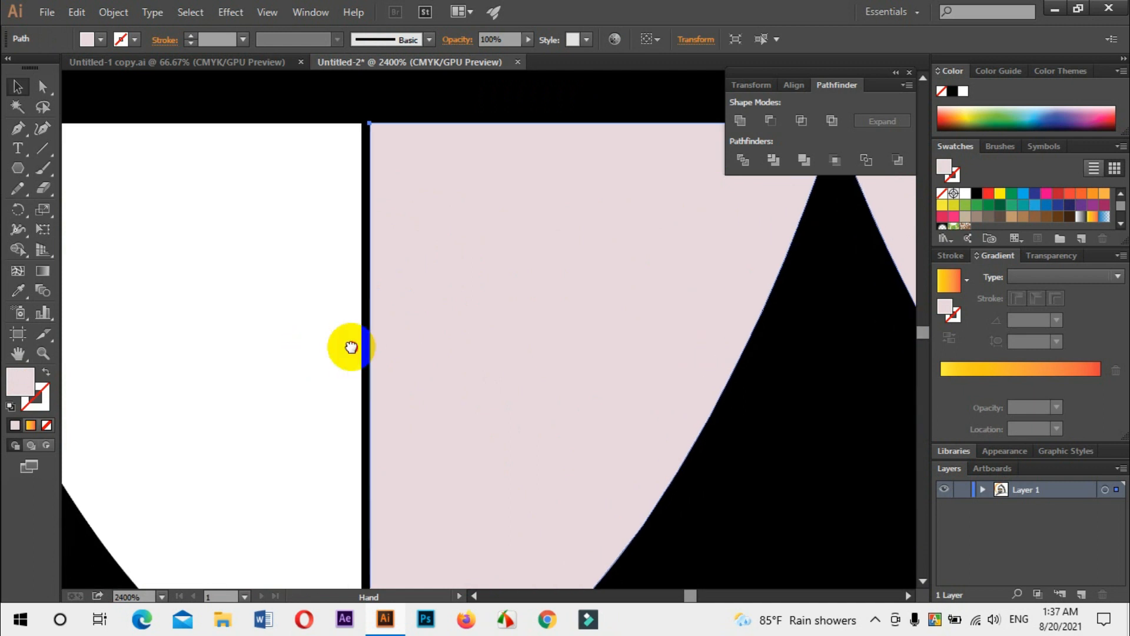
{"action": "left_click_drag", "start_coordinate": [371, 422], "coordinate": [364, 423]}
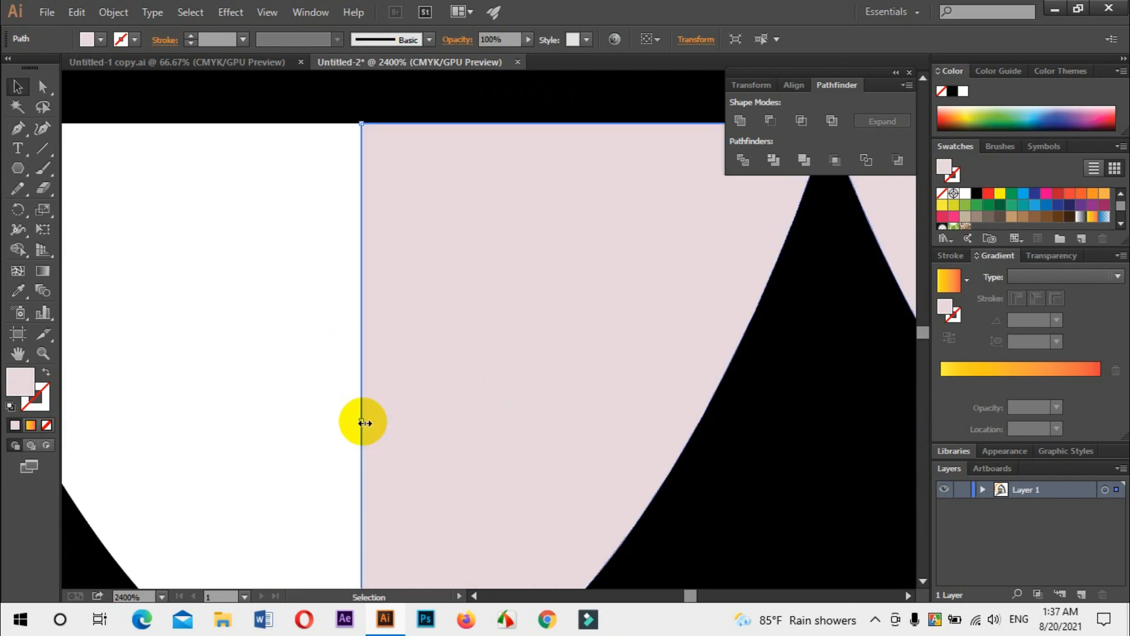
{"action": "key", "text": "ctrl+minus"}
{"action": "key", "text": "ctrl+minus"}
{"action": "key", "text": "ctrl+minus"}
{"action": "key", "text": "ctrl+minus"}
{"action": "key", "text": "ctrl+minus"}
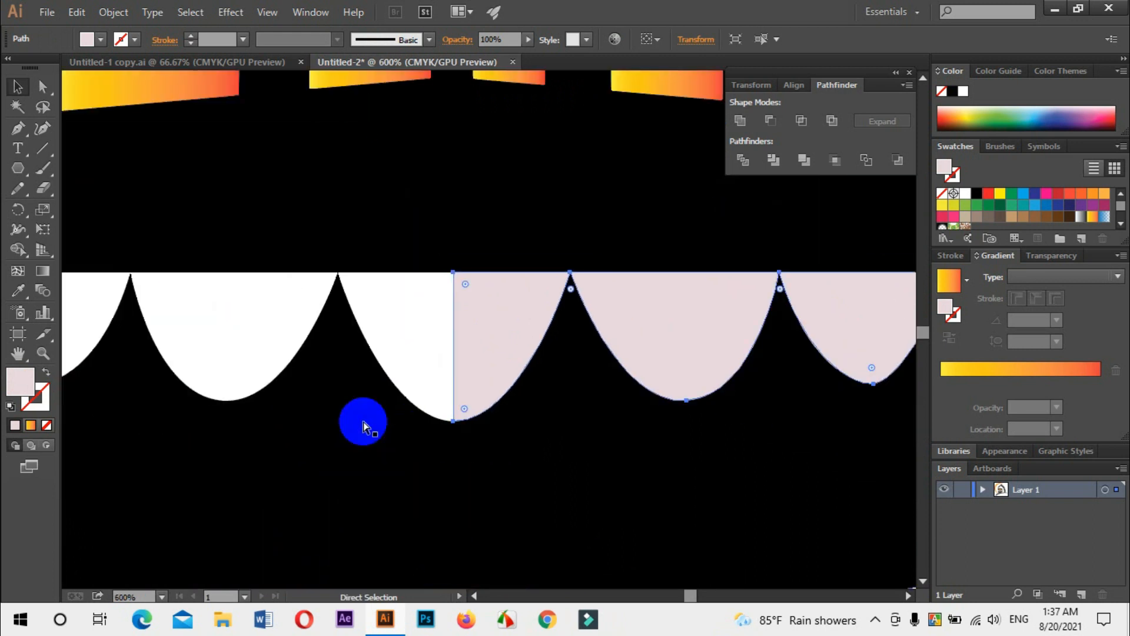
{"action": "key", "text": "p"}
{"action": "key", "text": "ctrl+minus"}
{"action": "key", "text": "ctrl+minus"}
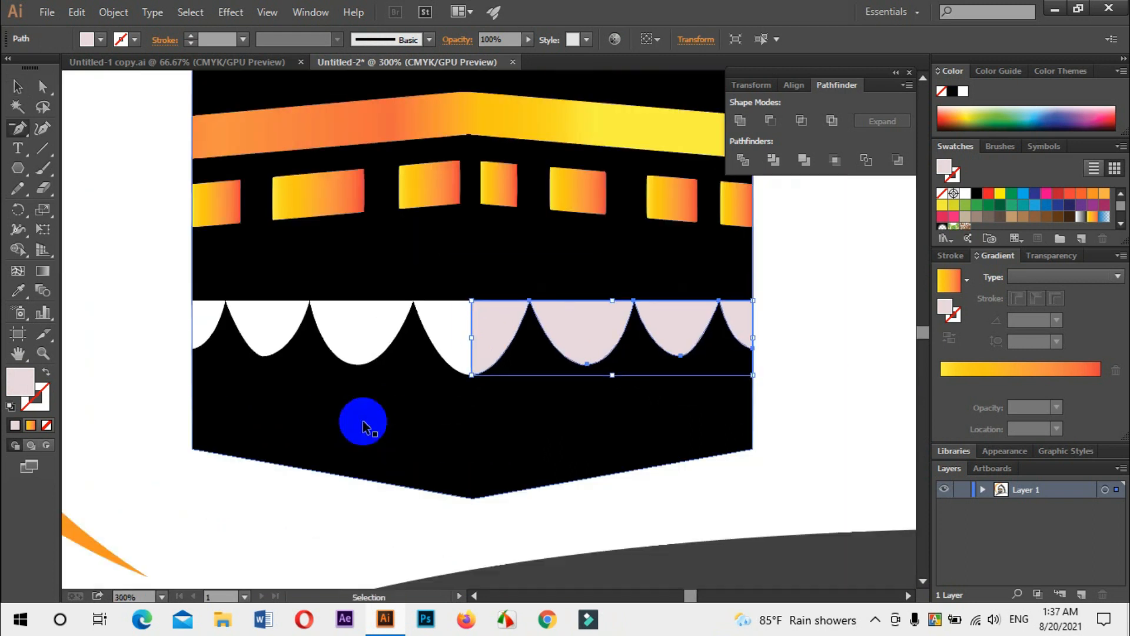
{"action": "left_click", "coordinate": [752, 306]}
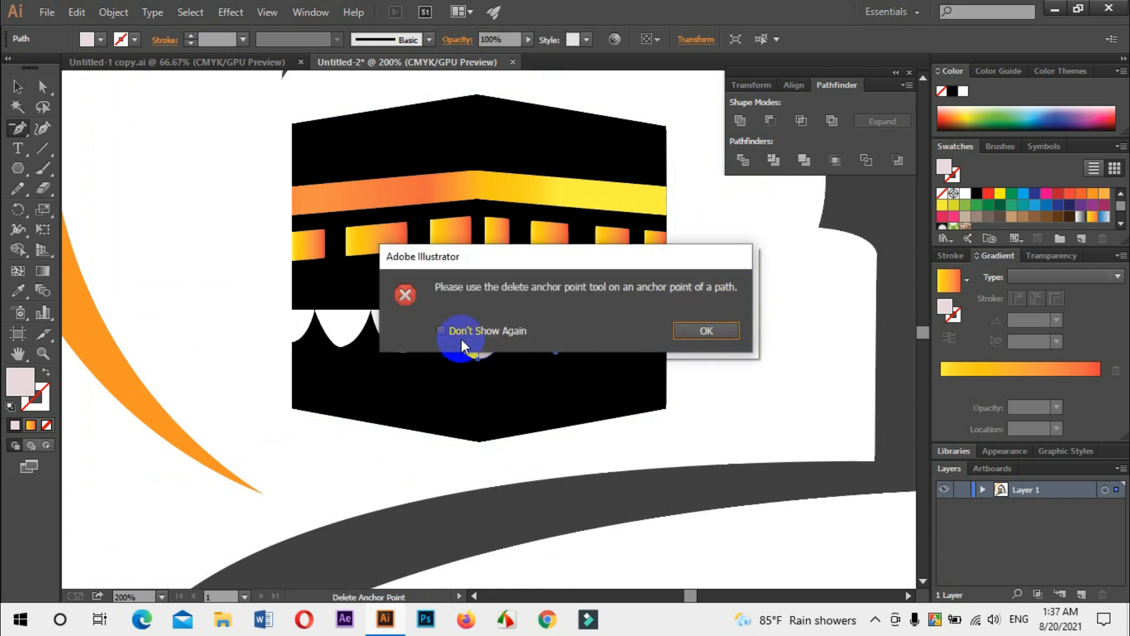
{"action": "left_click", "coordinate": [24, 104]}
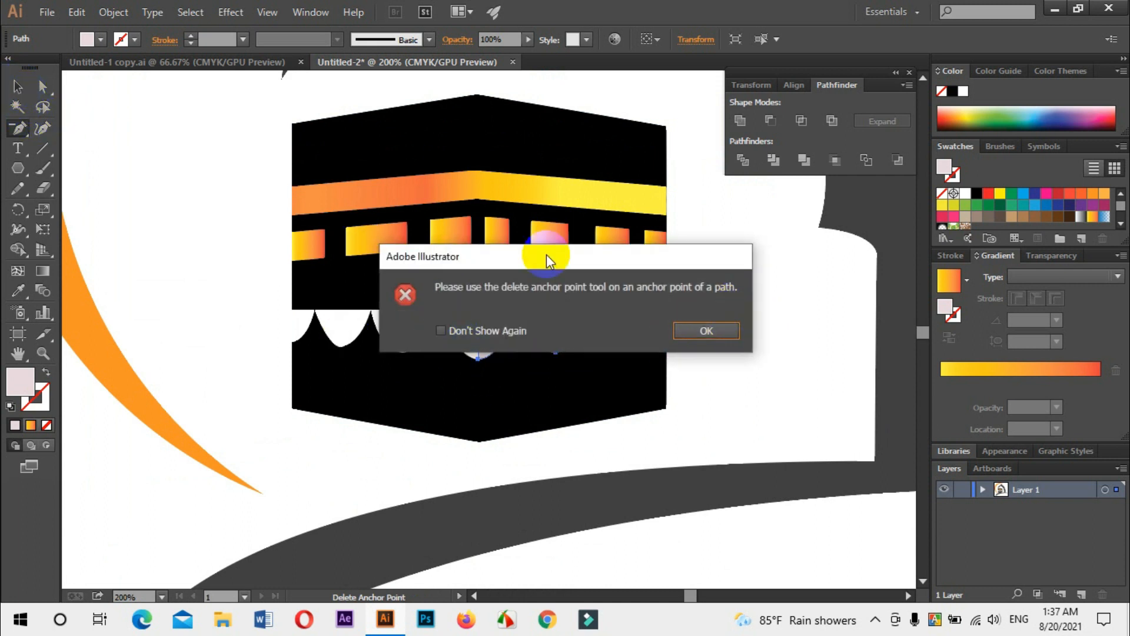
{"action": "left_click", "coordinate": [706, 331]}
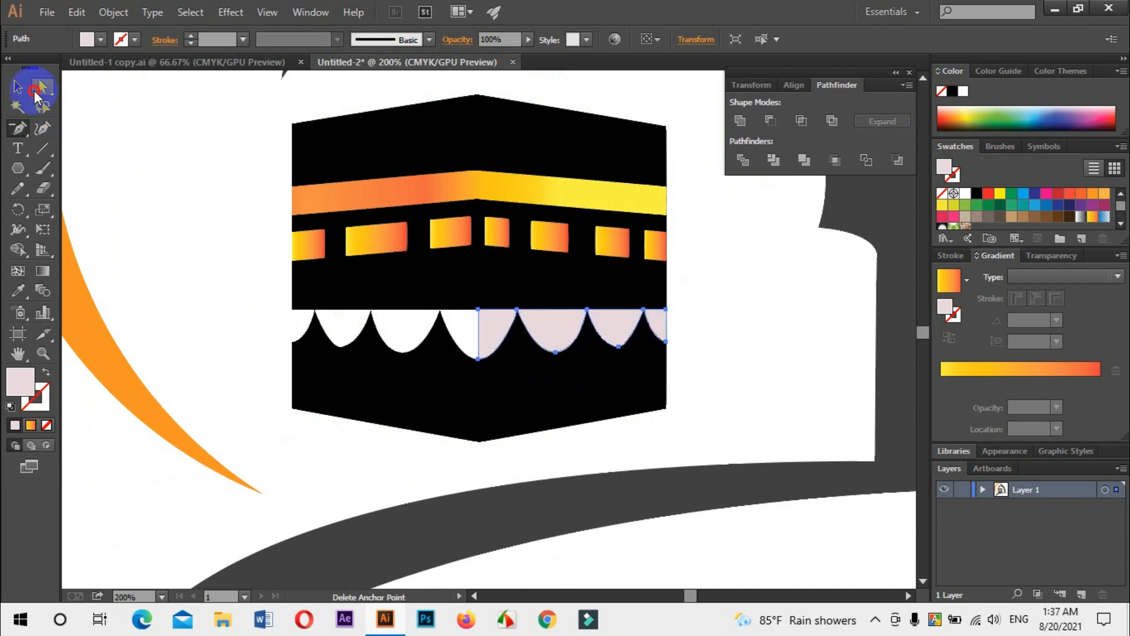
{"action": "left_click", "coordinate": [19, 87]}
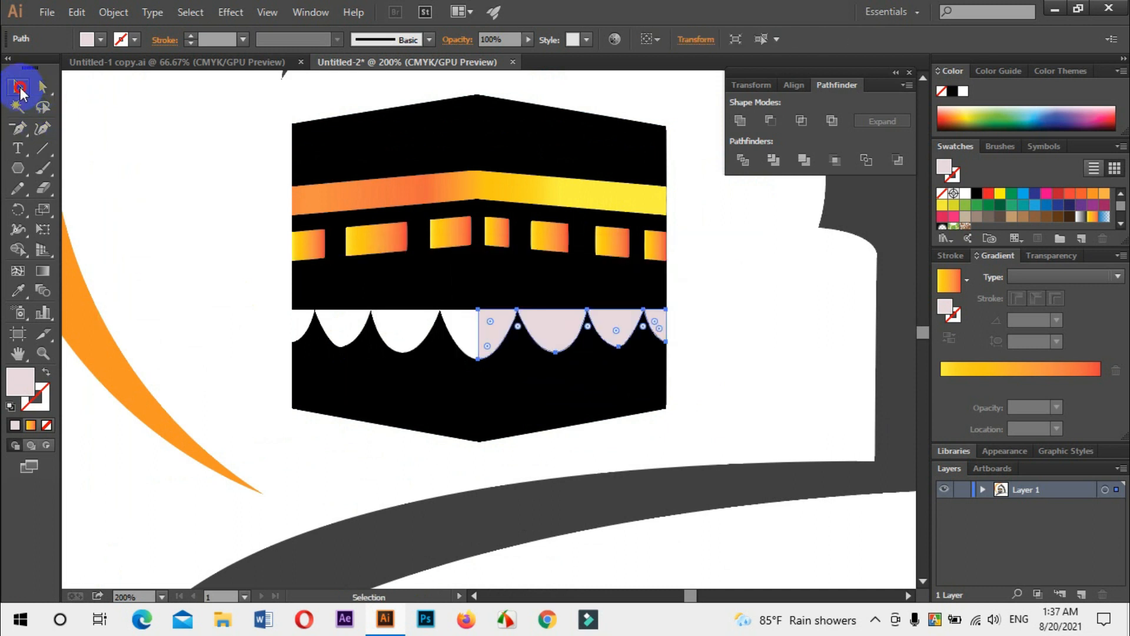
{"action": "left_click", "coordinate": [165, 258]}
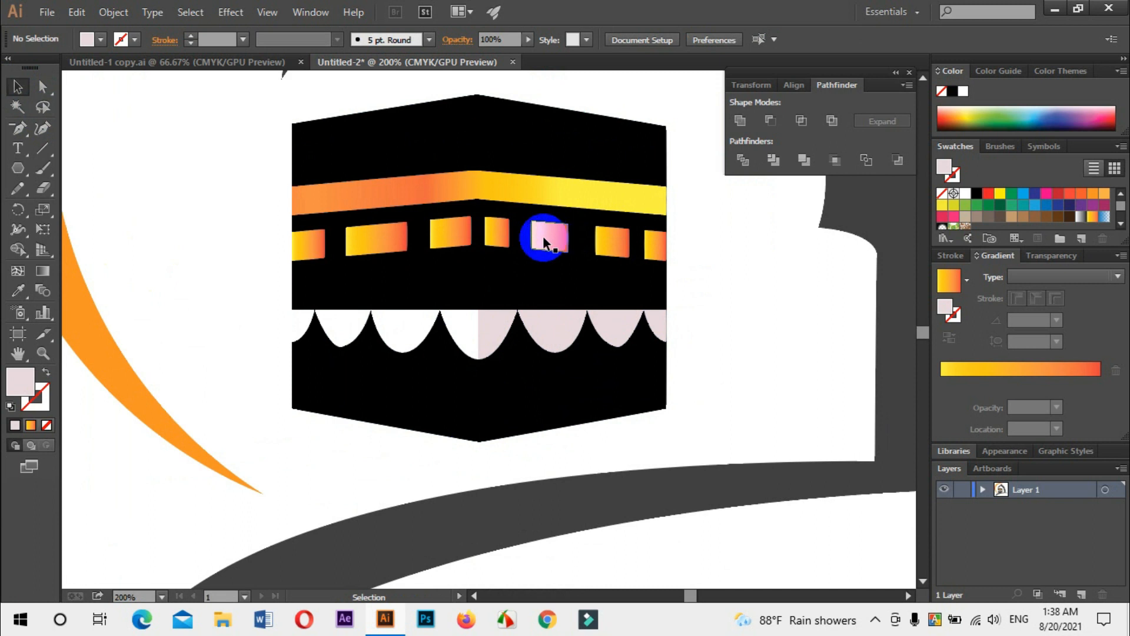
- Swap the Kaaba outline back to a black stroke with no fill to uncover the reference artwork
{"action": "left_click", "coordinate": [518, 268]}
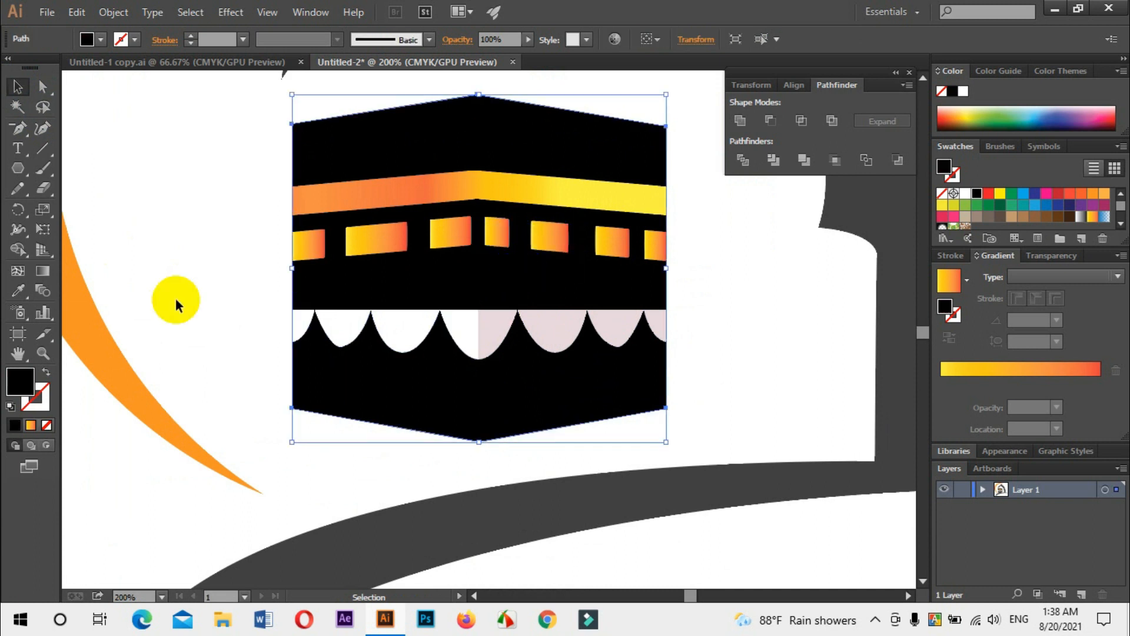
{"action": "left_click", "coordinate": [44, 377]}
{"action": "left_click", "coordinate": [289, 285]}
- With the Pen tool, trace the first hanging ornament on the left face from its tip down the left side of its neck
{"action": "left_click", "coordinate": [46, 165]}
{"action": "left_click_drag", "start_coordinate": [25, 140], "coordinate": [61, 129]}
{"action": "left_click", "coordinate": [319, 239]}
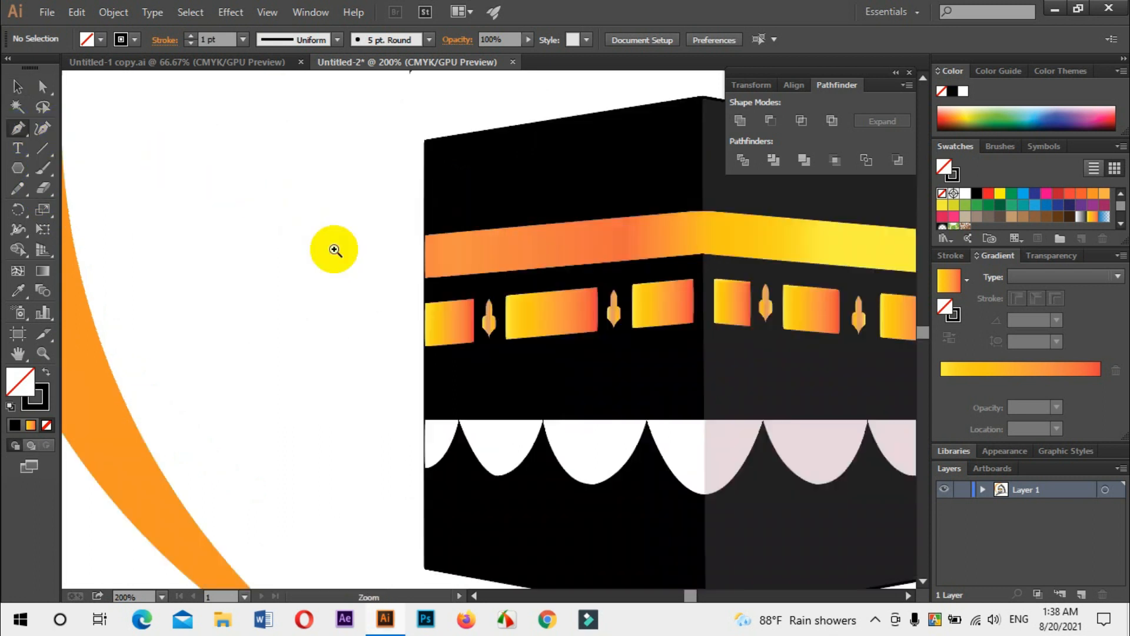
{"action": "left_click", "coordinate": [525, 298]}
{"action": "left_click", "coordinate": [433, 372]}
{"action": "left_click", "coordinate": [430, 355]}
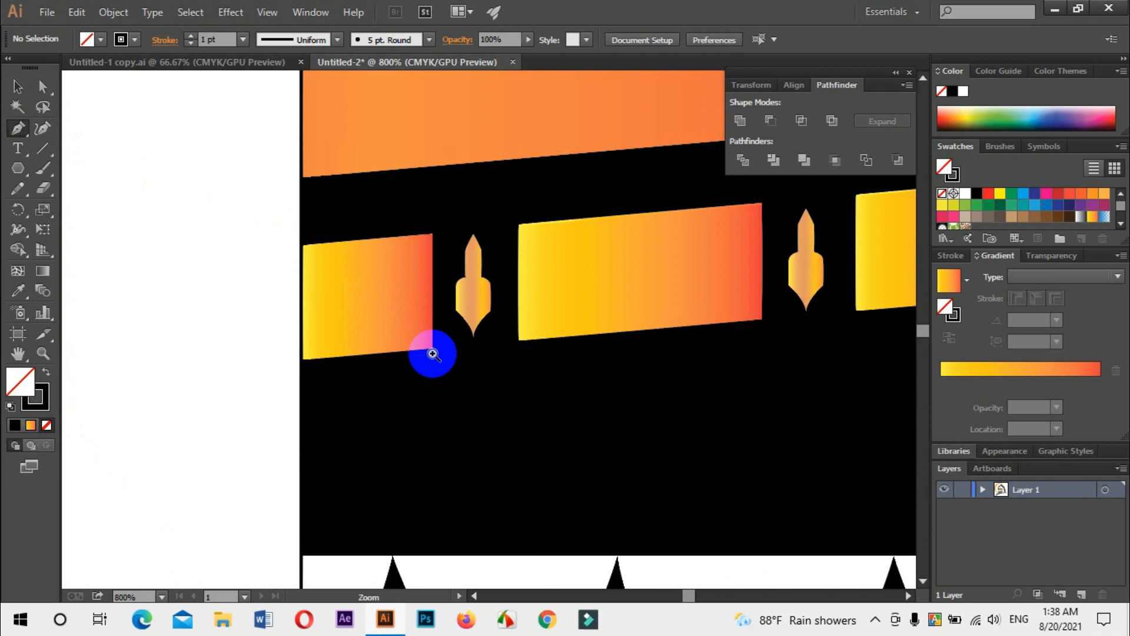
{"action": "left_click", "coordinate": [485, 306]}
{"action": "left_click", "coordinate": [488, 308]}
{"action": "left_click", "coordinate": [446, 221]}
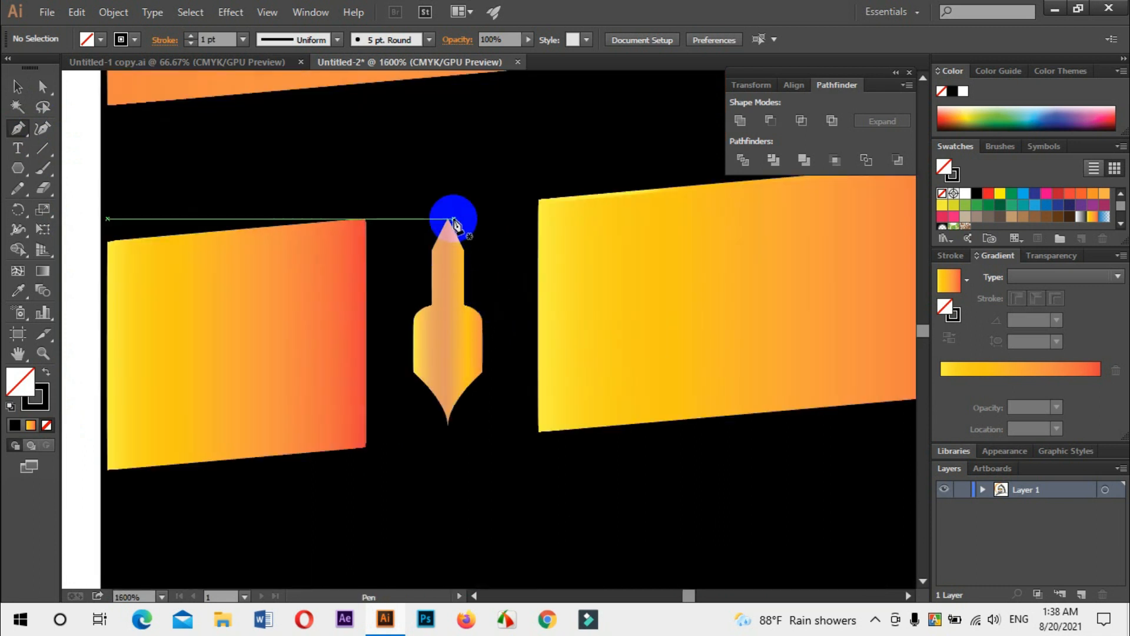
{"action": "left_click_drag", "start_coordinate": [447, 220], "coordinate": [434, 315]}
{"action": "left_click", "coordinate": [431, 312], "text": "ctrl"}
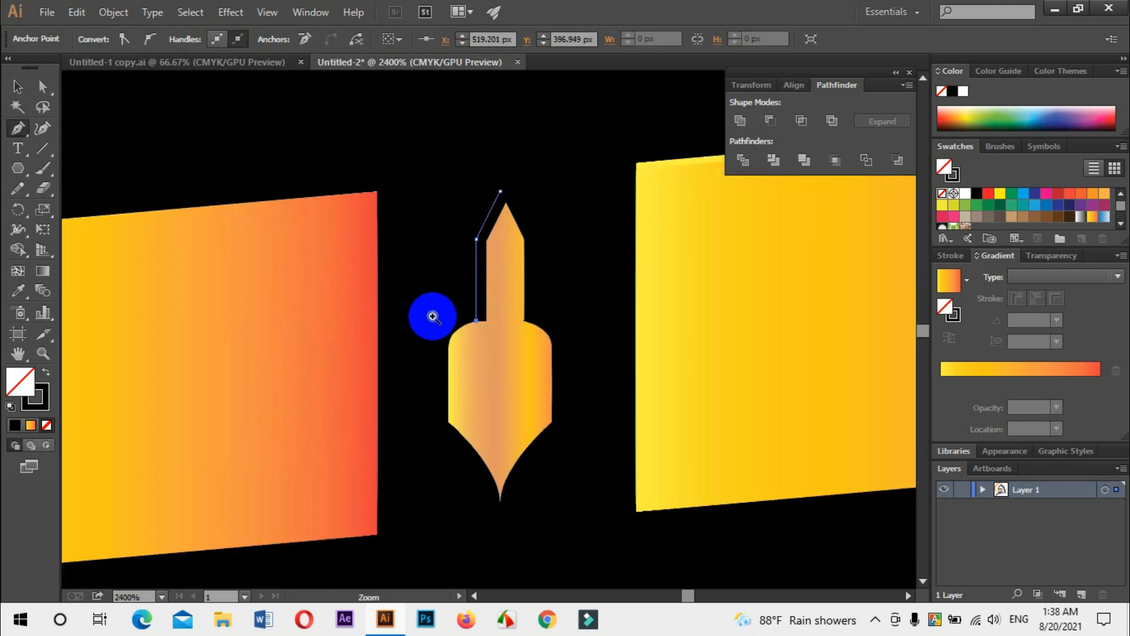
{"action": "left_click", "coordinate": [470, 343], "text": "ctrl"}
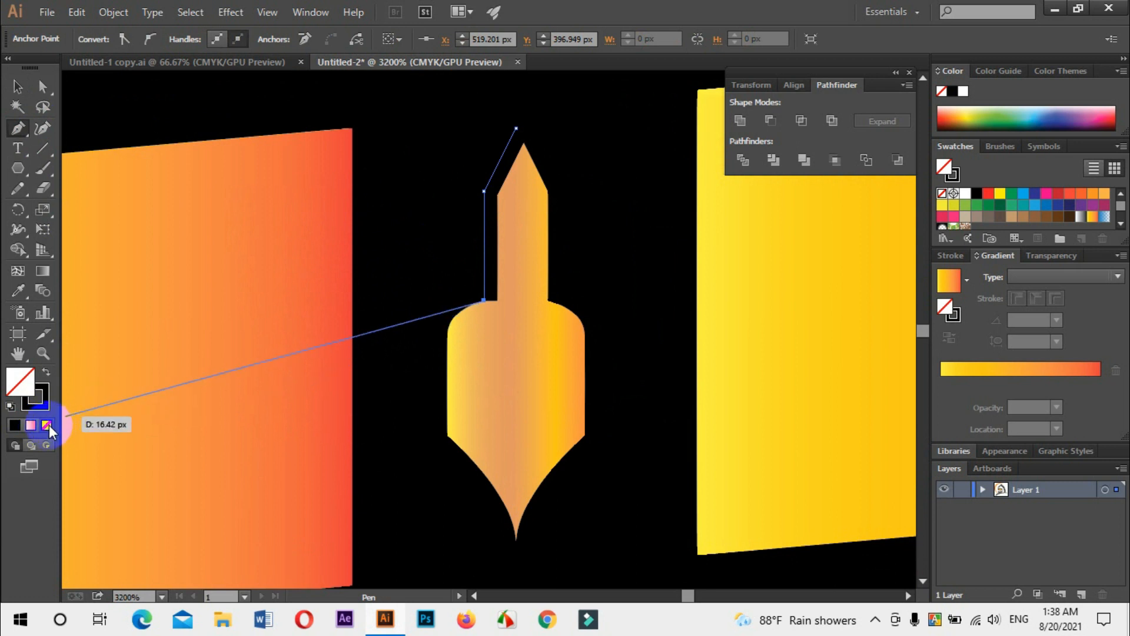
- Set the ornament path's stroke to none and trace its curved left shoulder and straight left side
{"action": "key", "text": "x"}
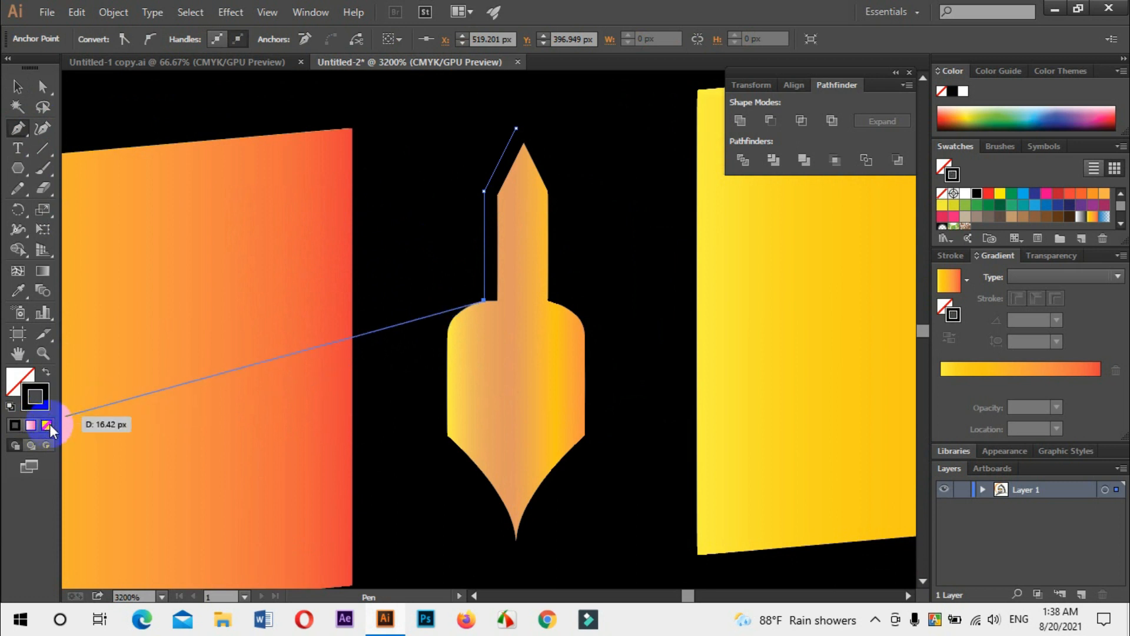
{"action": "left_click", "coordinate": [49, 426]}
{"action": "left_click_drag", "start_coordinate": [448, 334], "coordinate": [449, 440]}
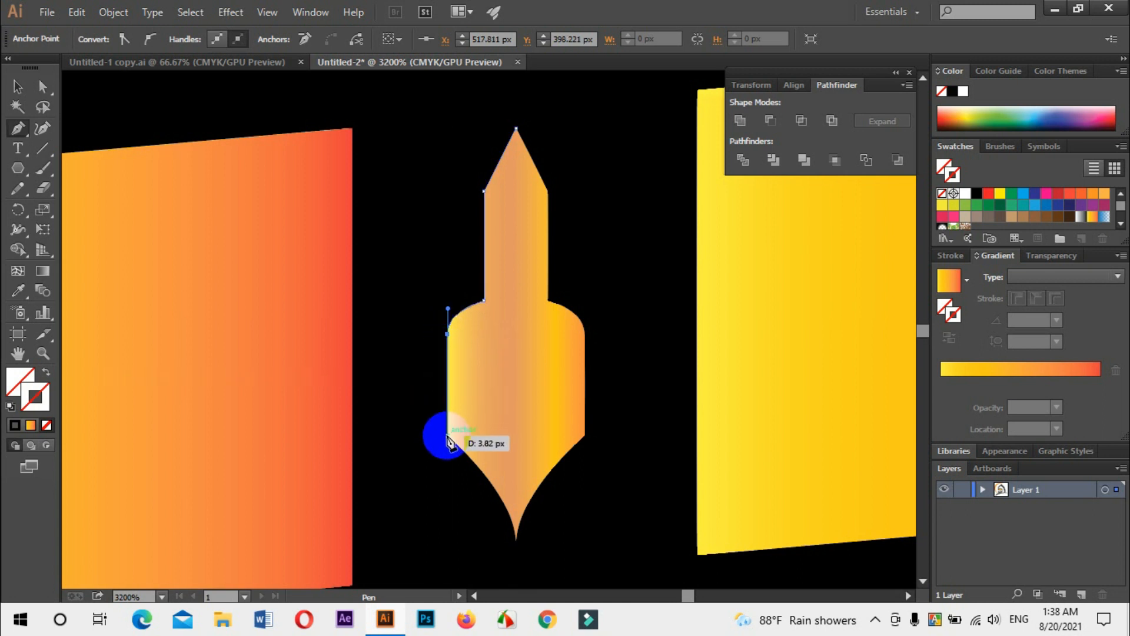
{"action": "left_click", "coordinate": [447, 436]}
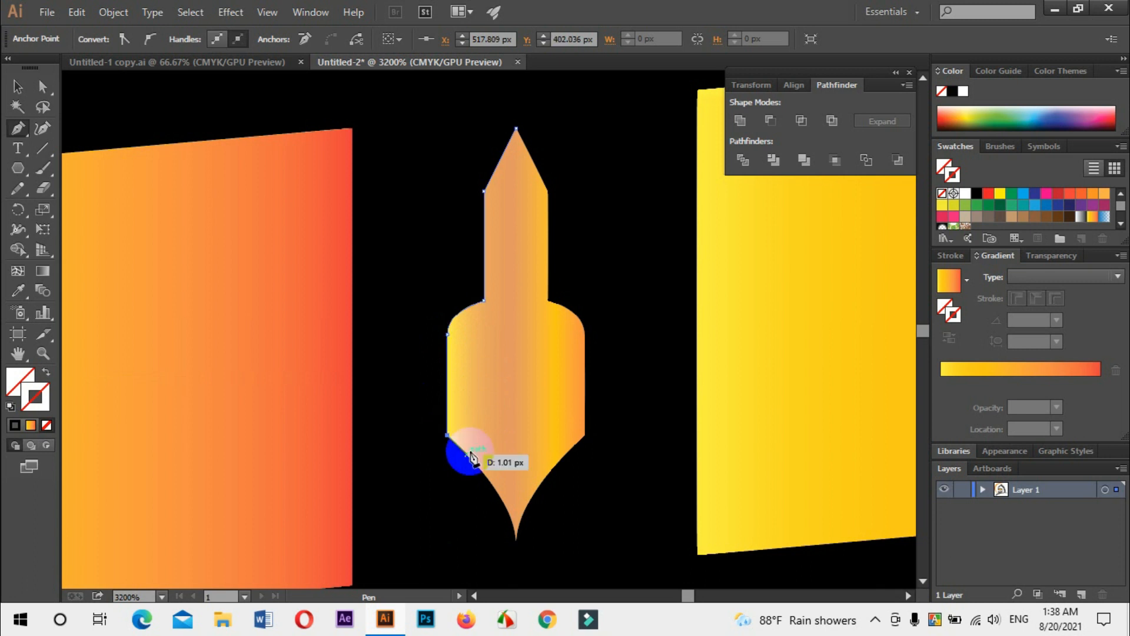
- Trace the ornament's curved lower point and continue up to the lower right corner of its body
{"action": "left_click_drag", "start_coordinate": [520, 550], "coordinate": [528, 354]}
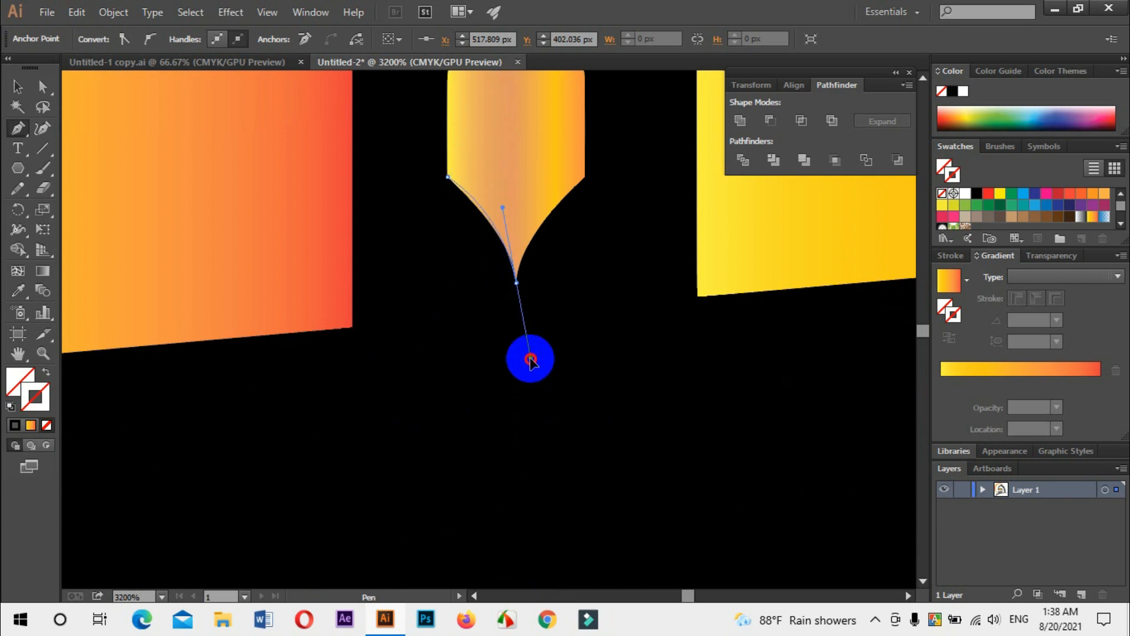
{"action": "left_click_drag", "start_coordinate": [532, 364], "coordinate": [520, 381]}
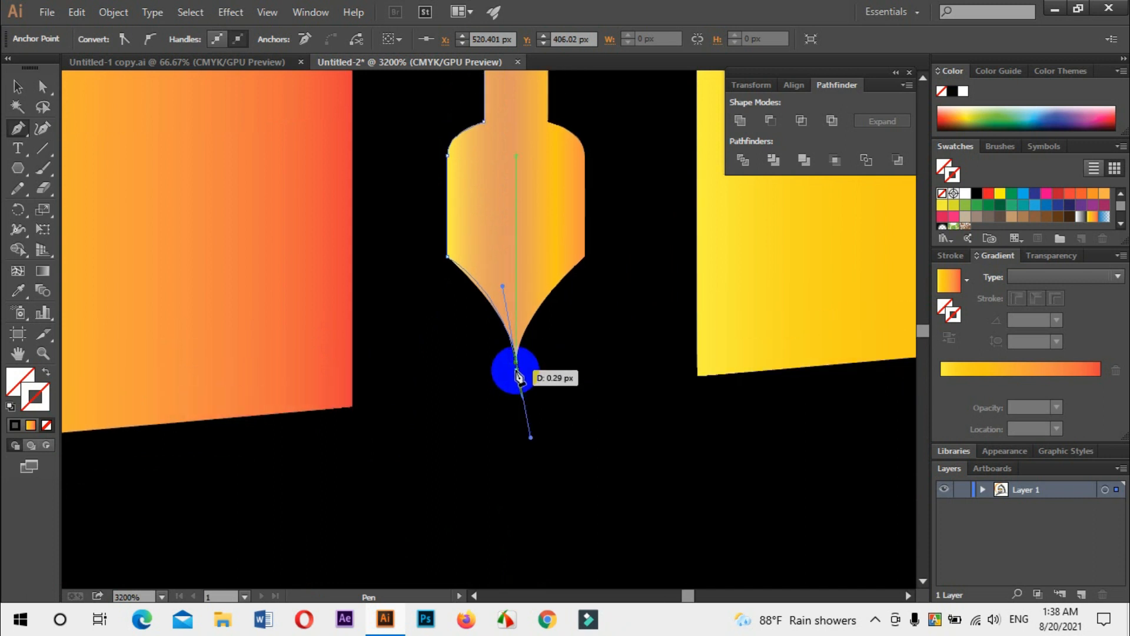
{"action": "left_click", "coordinate": [516, 363]}
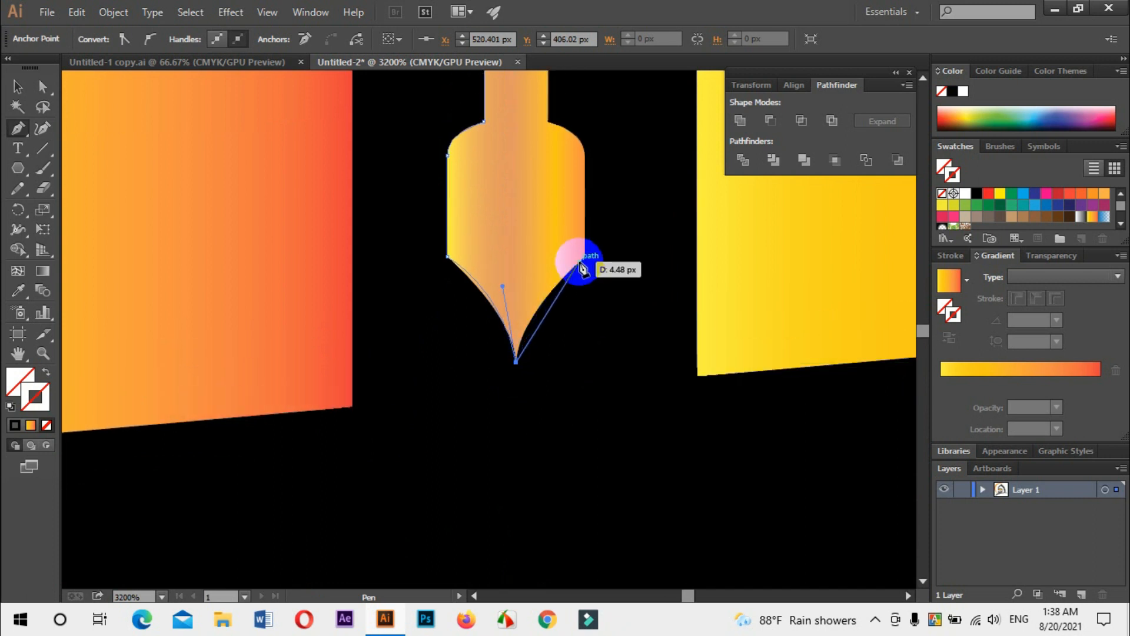
{"action": "left_click_drag", "start_coordinate": [584, 257], "coordinate": [655, 193]}
{"action": "scroll", "coordinate": [649, 206], "scroll_direction": "up", "scroll_amount": 3}
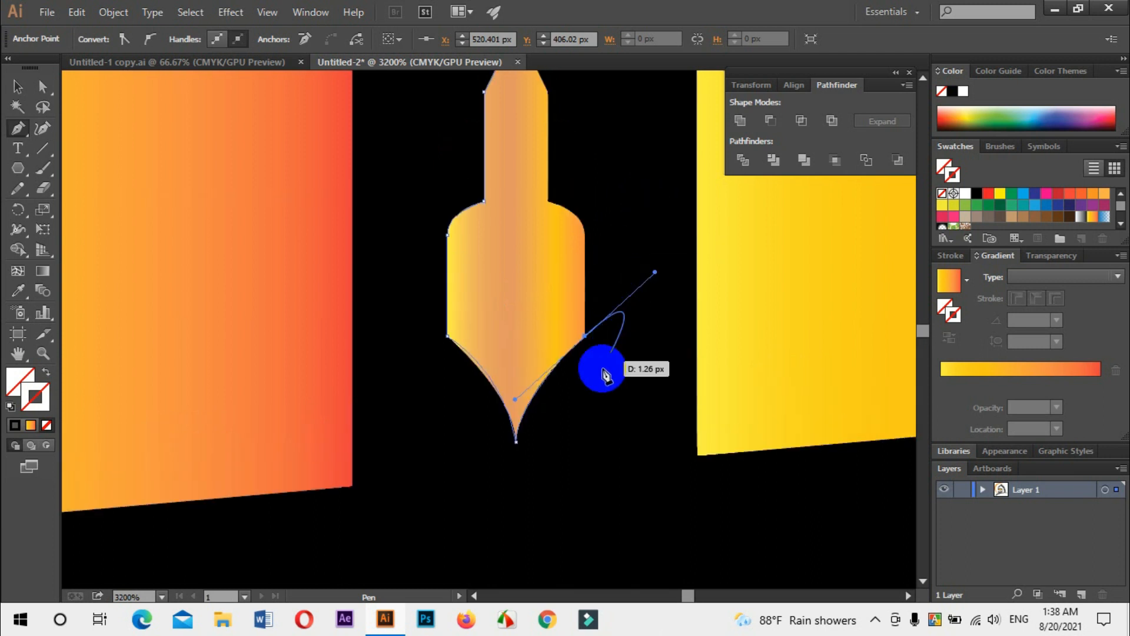
{"action": "left_click", "coordinate": [587, 338]}
- Trace the ornament's right side, curved shoulder and neck, and close the path at its upper tip
{"action": "scroll", "coordinate": [586, 337], "scroll_direction": "up", "scroll_amount": 3}
{"action": "left_click_drag", "start_coordinate": [586, 322], "coordinate": [547, 281]}
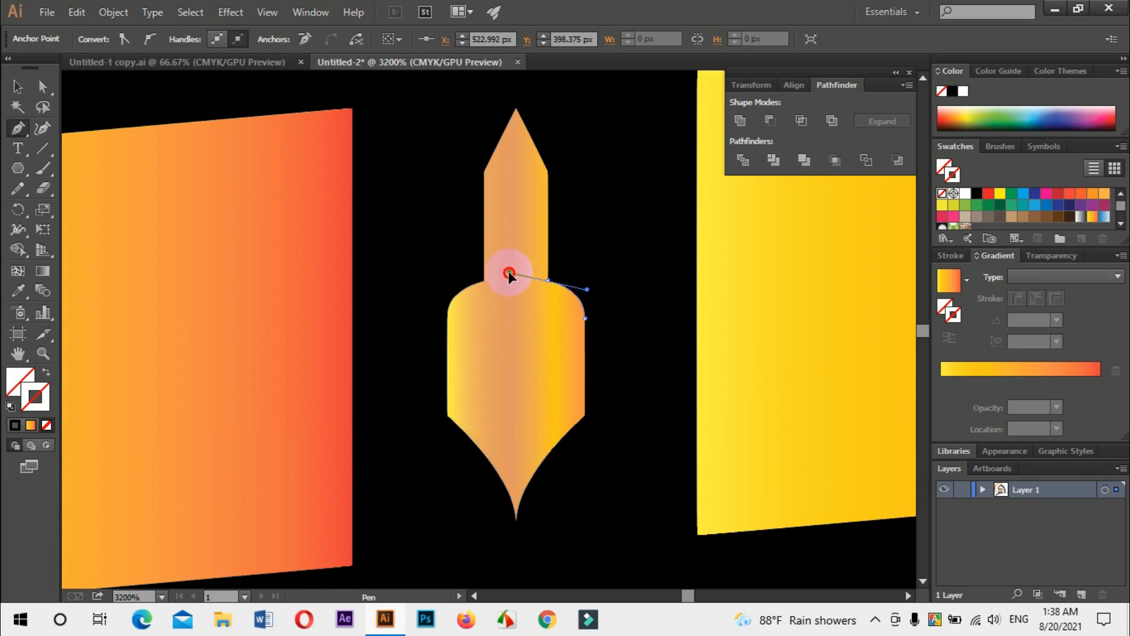
{"action": "left_click_drag", "start_coordinate": [509, 272], "coordinate": [509, 272]}
{"action": "left_click", "coordinate": [547, 281]}
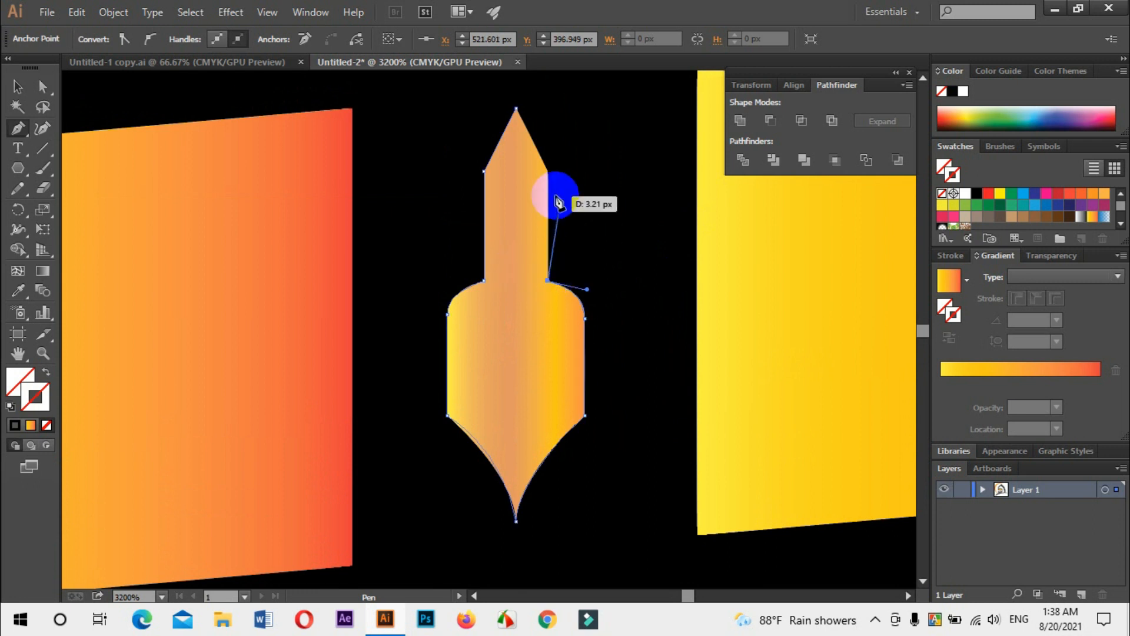
{"action": "left_click", "coordinate": [549, 172]}
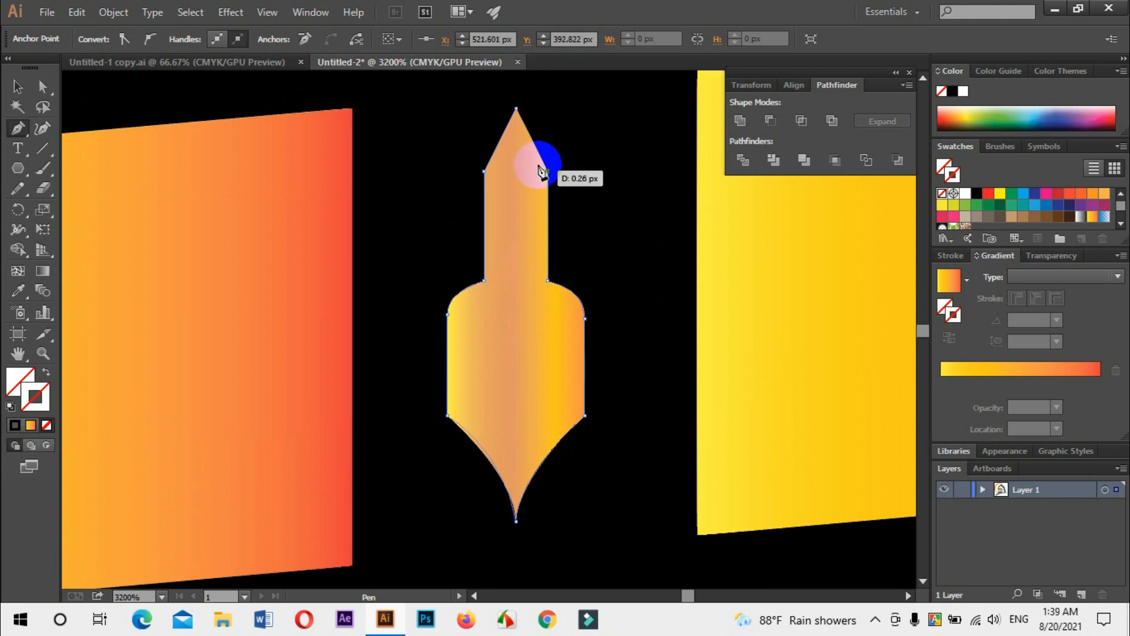
{"action": "left_click", "coordinate": [518, 120]}
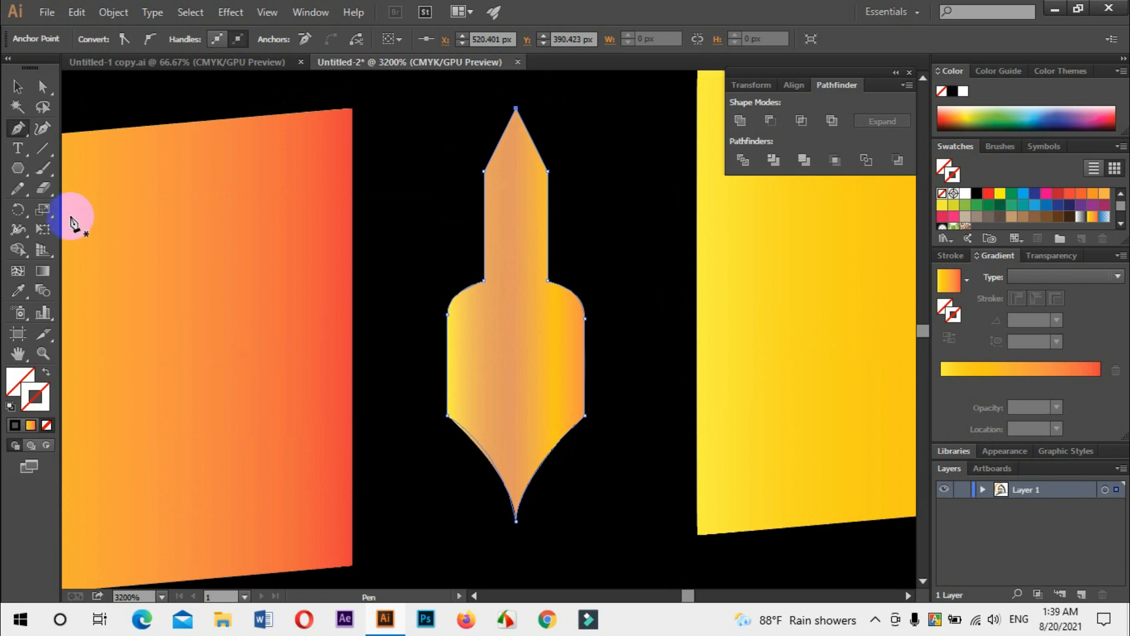
- Fill the traced ornament with the gradient sampled from the reference ornament using the Eyedropper
{"action": "left_click", "coordinate": [18, 87]}
{"action": "left_click", "coordinate": [18, 290]}
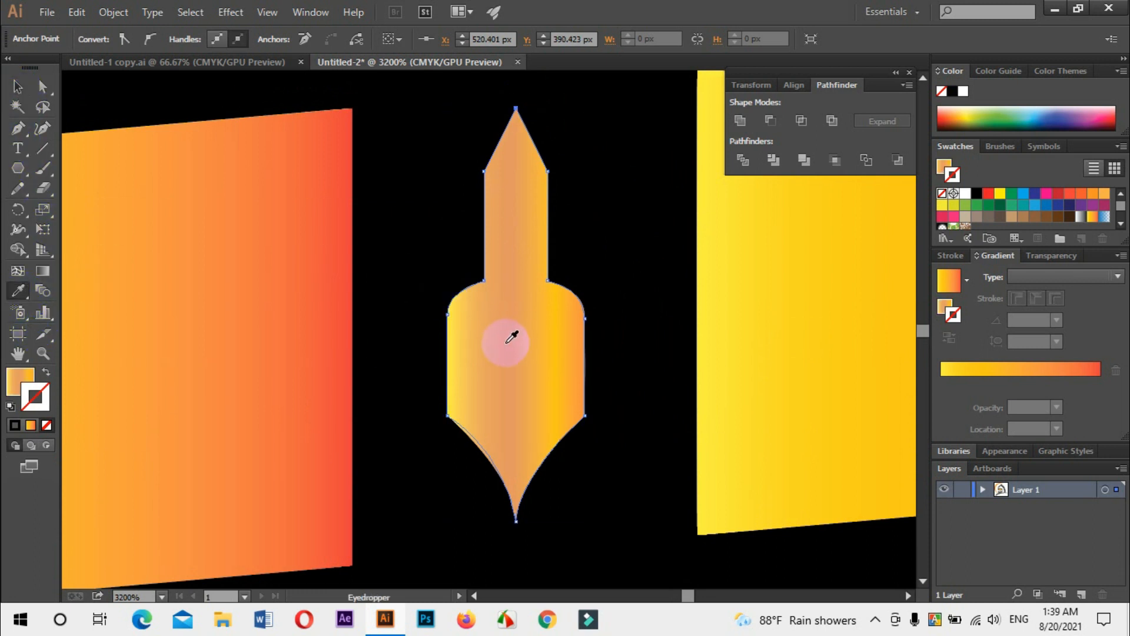
{"action": "left_click", "coordinate": [17, 88]}
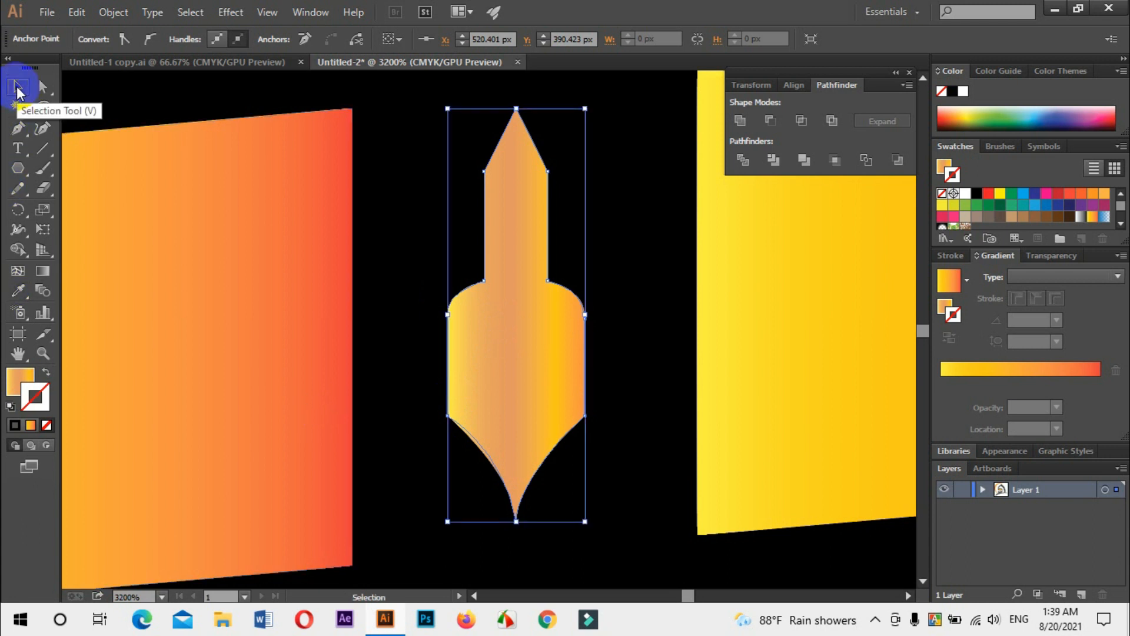
- Place a copy of the finished ornament over the second reference ornament on the left face
{"action": "key", "text": "ctrl+minus"}
{"action": "key", "text": "ctrl+minus"}
{"action": "key", "text": "ctrl+minus"}
{"action": "key", "text": "ctrl+minus"}
{"action": "key", "text": "ctrl+minus"}
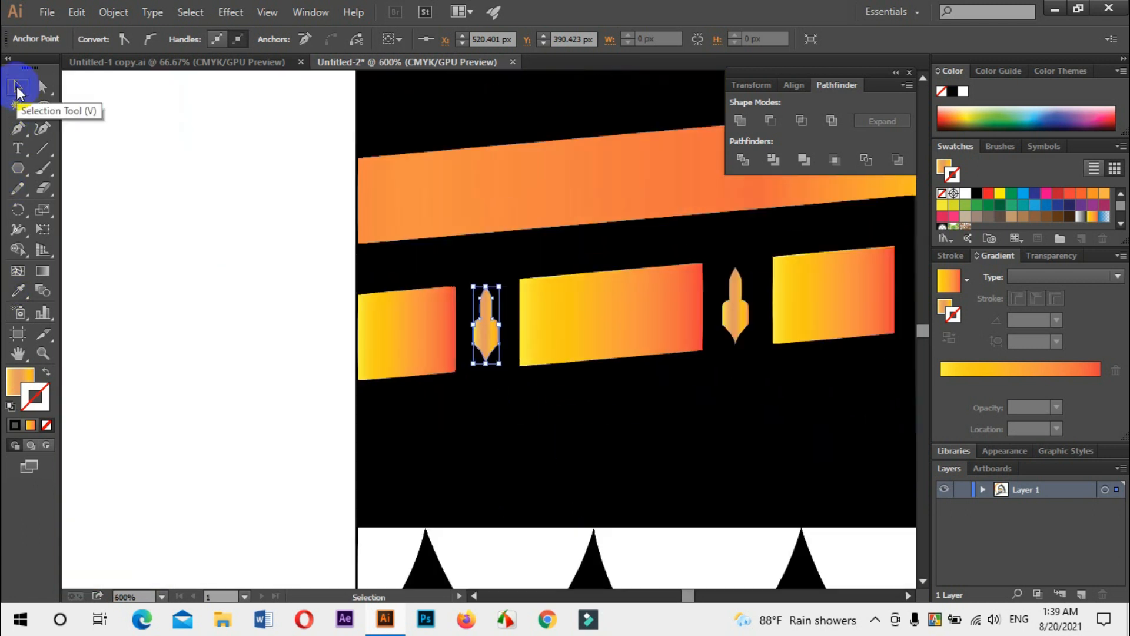
{"action": "key", "text": "ctrl+minus"}
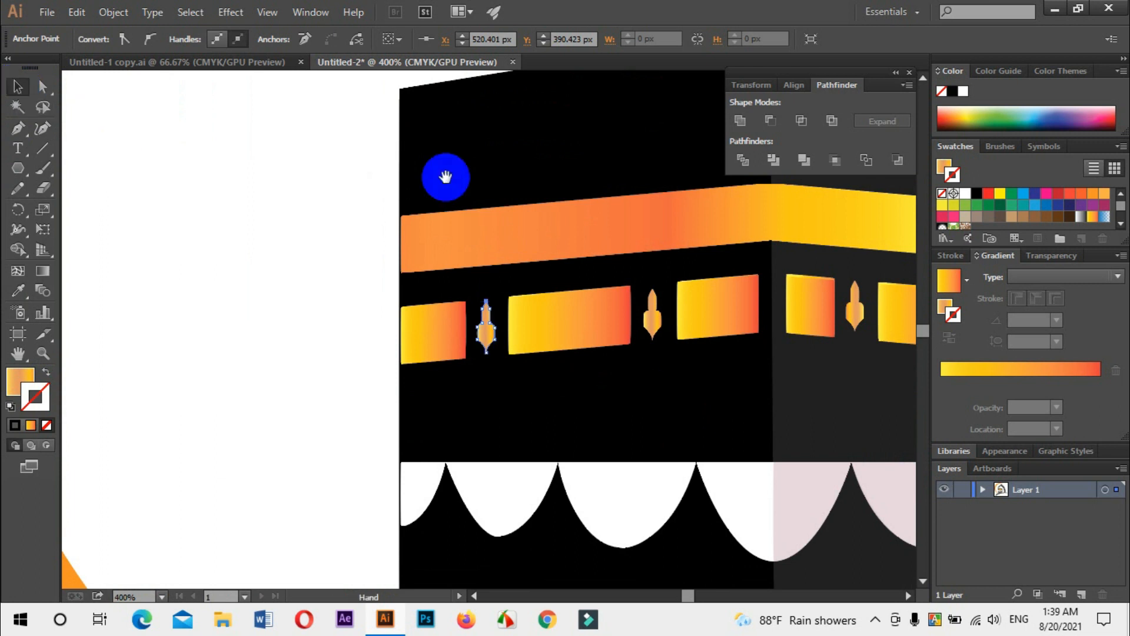
{"action": "left_click_drag", "start_coordinate": [661, 406], "coordinate": [459, 360]}
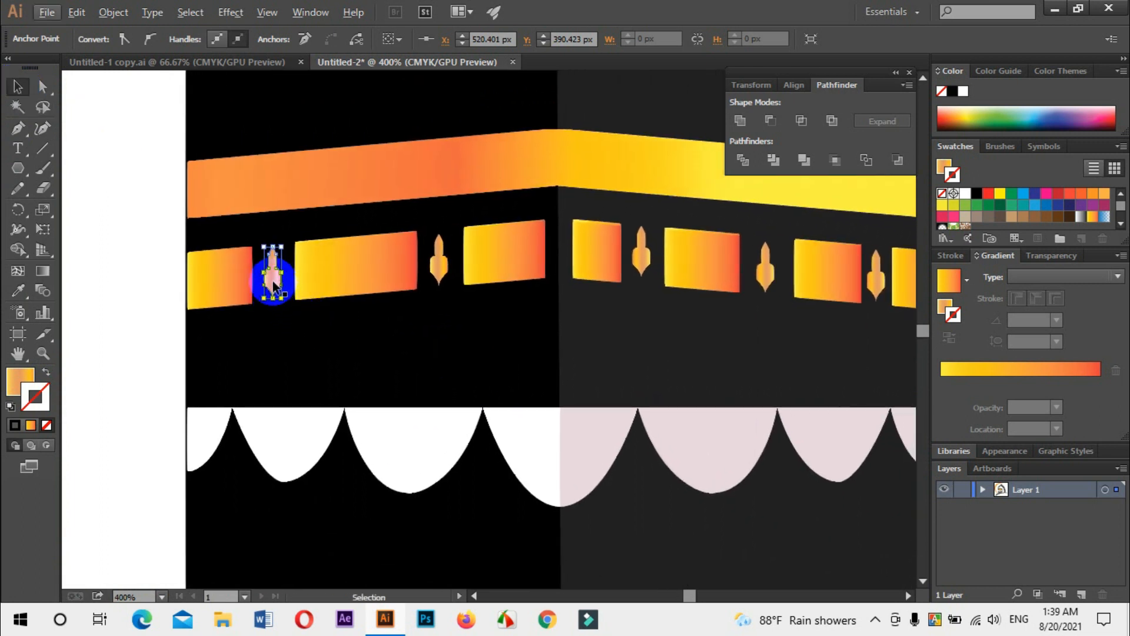
{"action": "left_click_drag", "start_coordinate": [273, 284], "coordinate": [441, 273]}
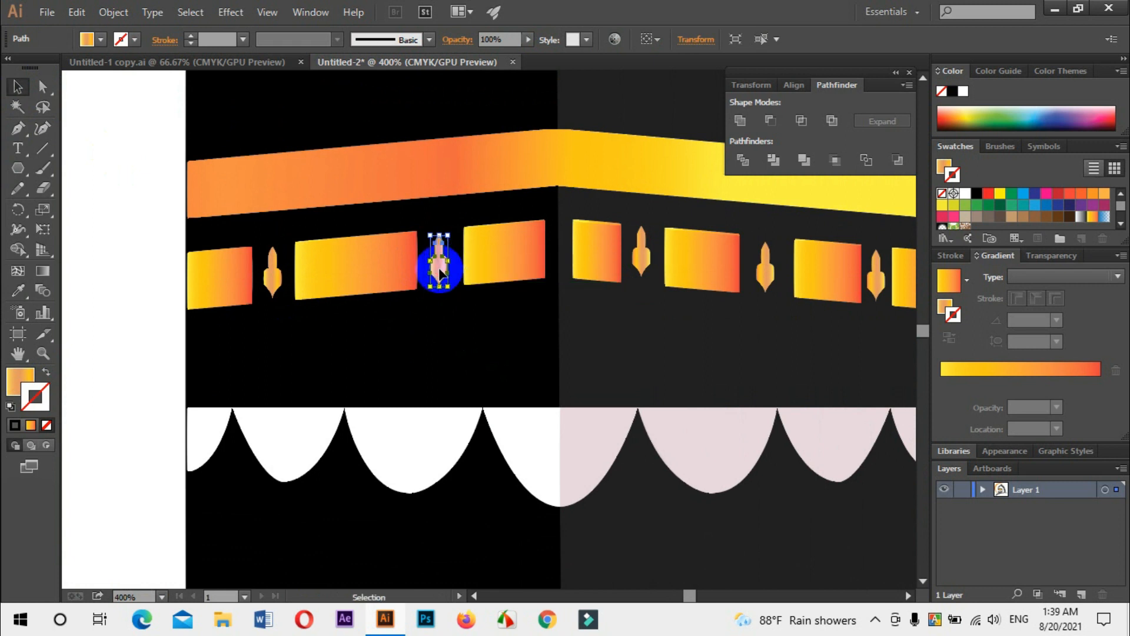
- Reflect a copy of the ornament across the vertical axis and place copies over the reference ornaments on the right face
{"action": "right_click", "coordinate": [440, 270]}
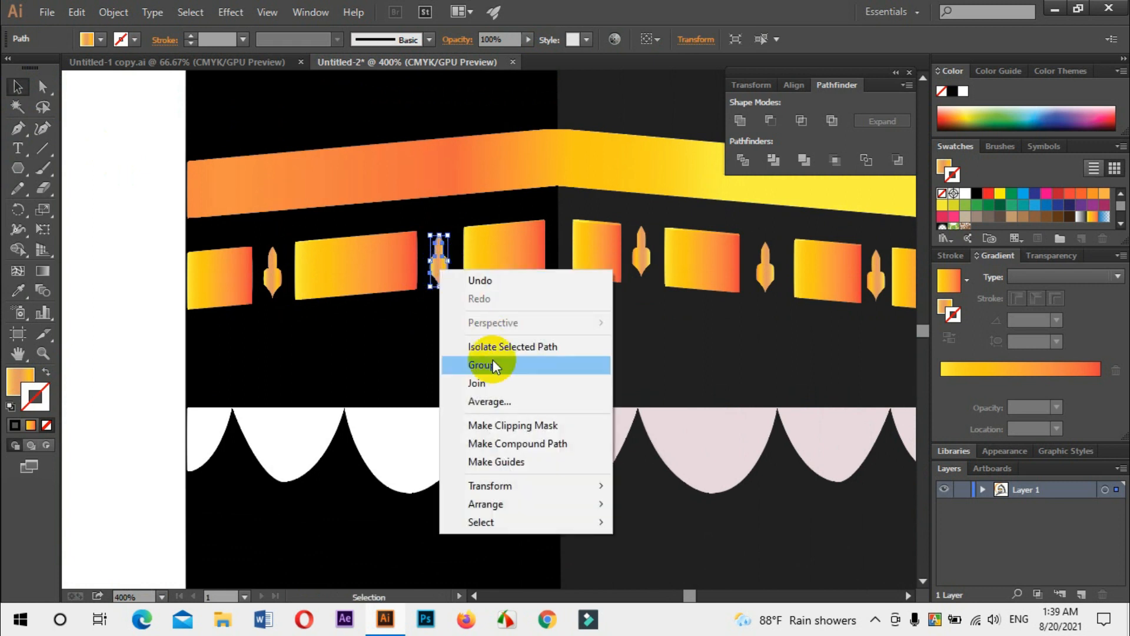
{"action": "mouse_move", "coordinate": [498, 484]}
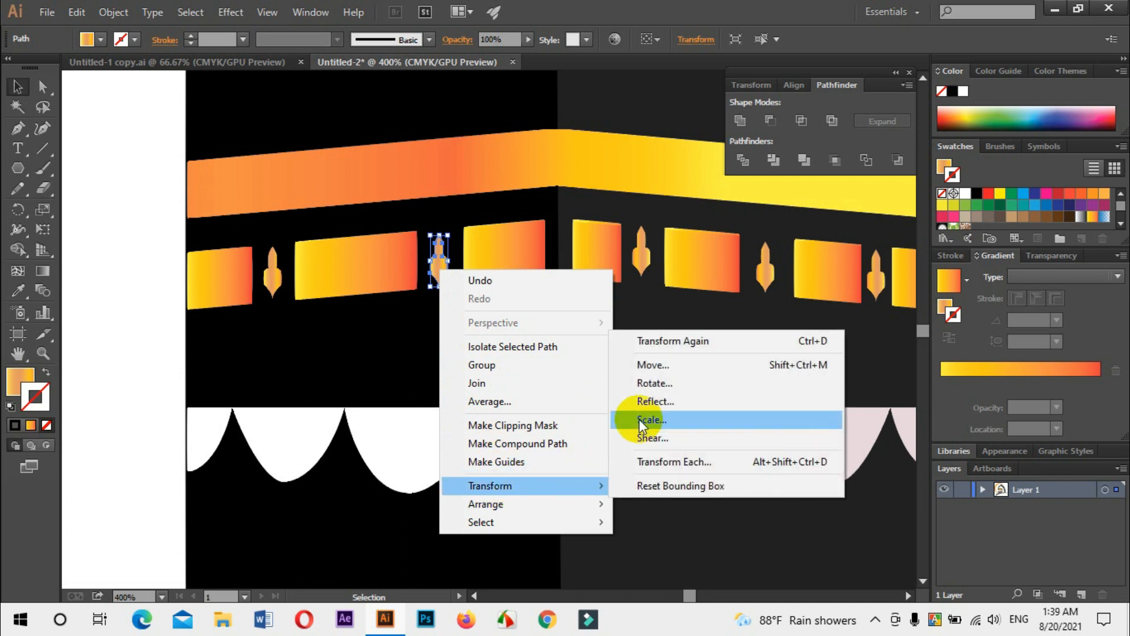
{"action": "left_click", "coordinate": [656, 403]}
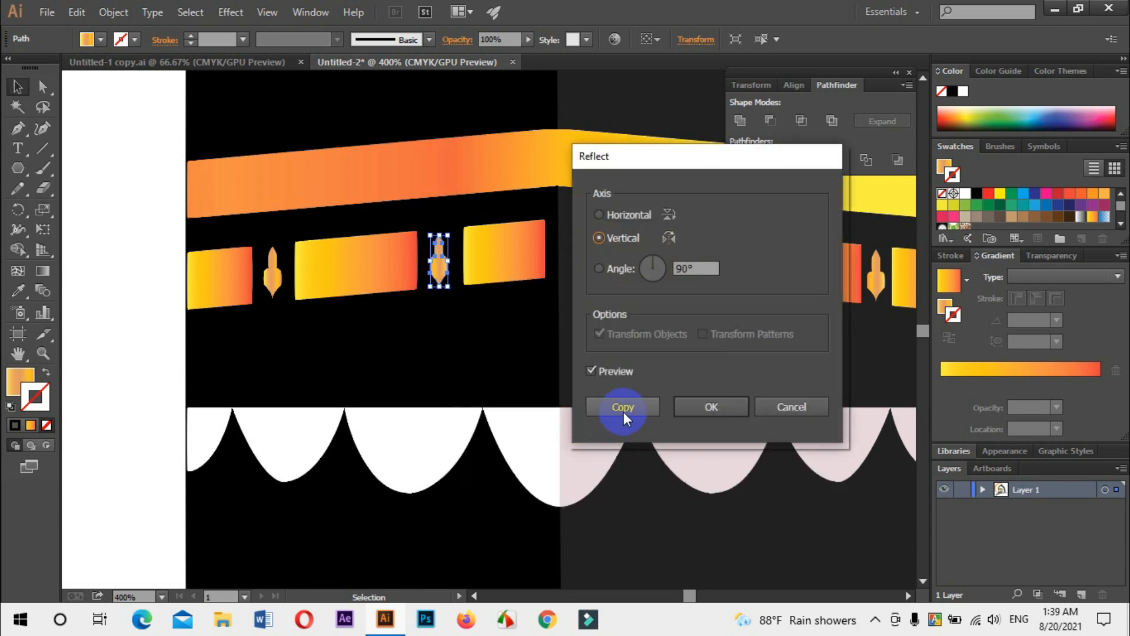
{"action": "left_click", "coordinate": [624, 407]}
{"action": "left_click_drag", "start_coordinate": [436, 273], "coordinate": [876, 278]}
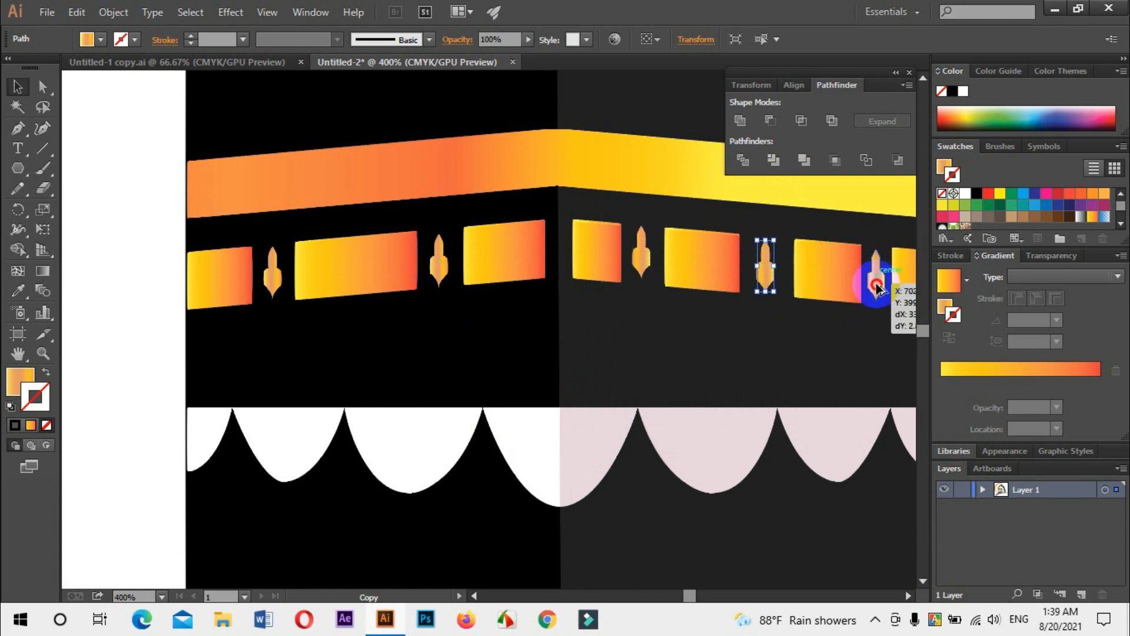
{"action": "left_click", "coordinate": [779, 352]}
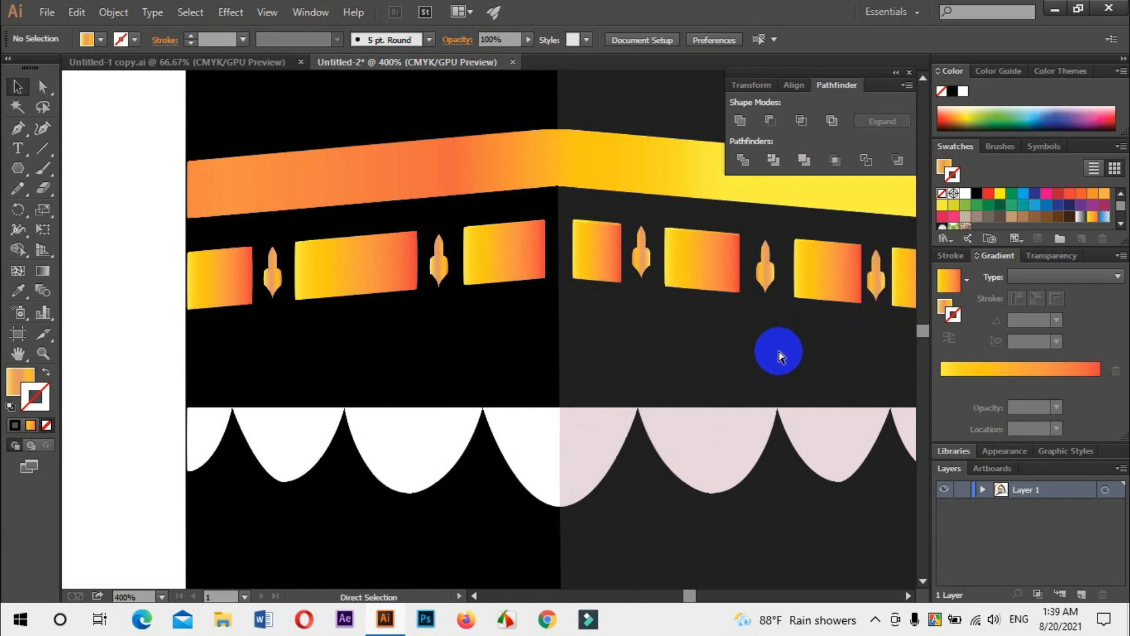
- Swap the fill and stroke of the cube's outline path so it has a black fill and no stroke
{"action": "key", "text": "ctrl+minus"}
{"action": "key", "text": "ctrl+minus"}
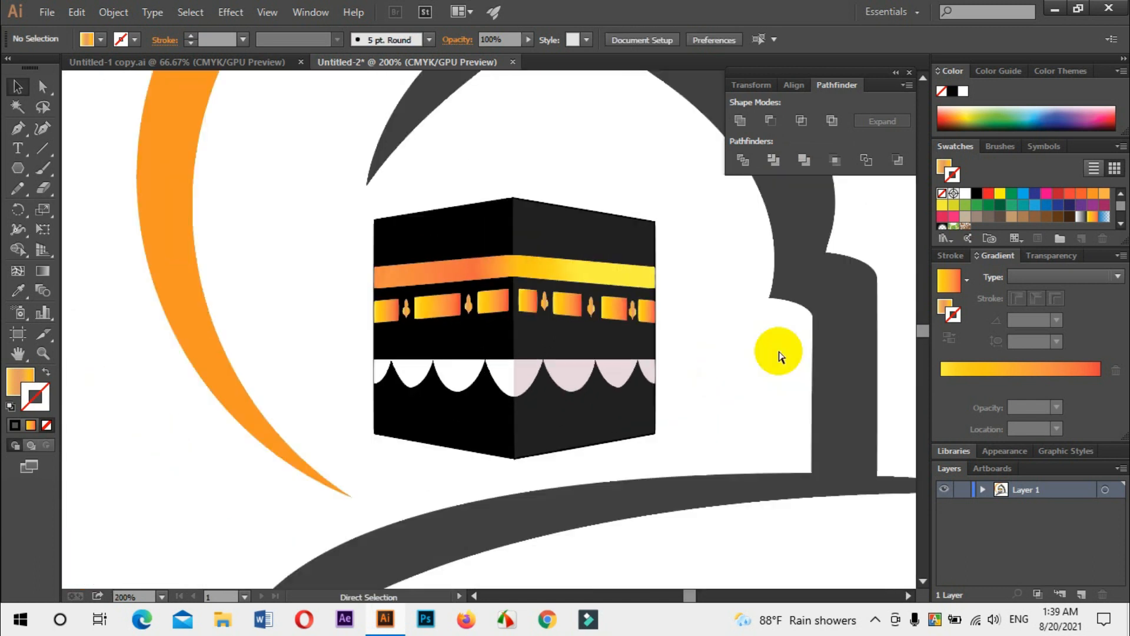
{"action": "left_click", "coordinate": [656, 412]}
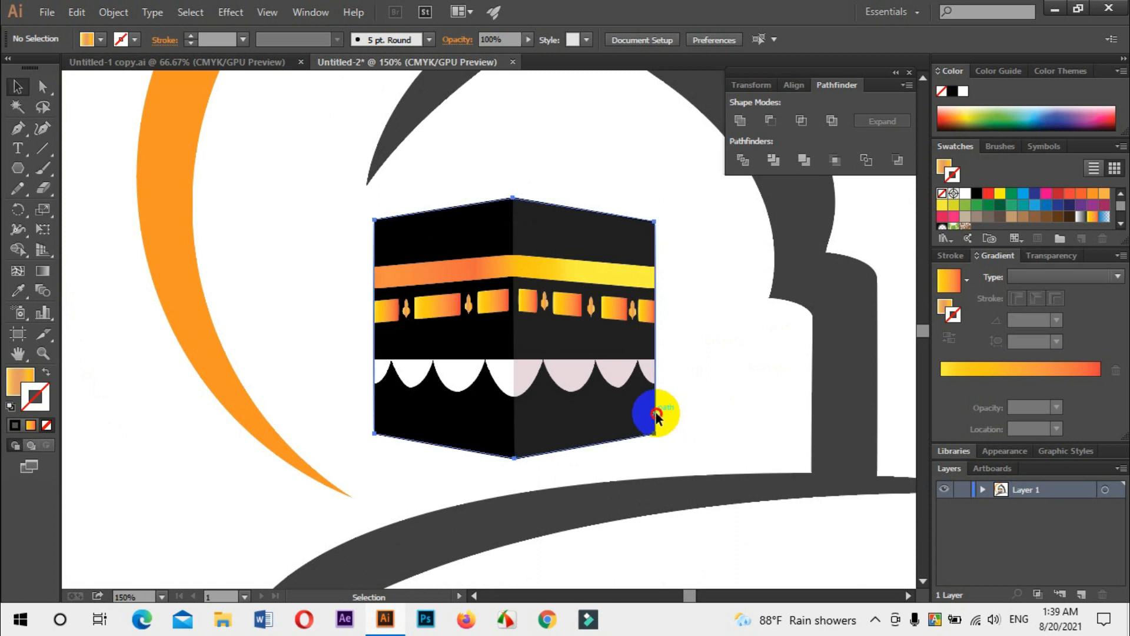
{"action": "left_click", "coordinate": [47, 391]}
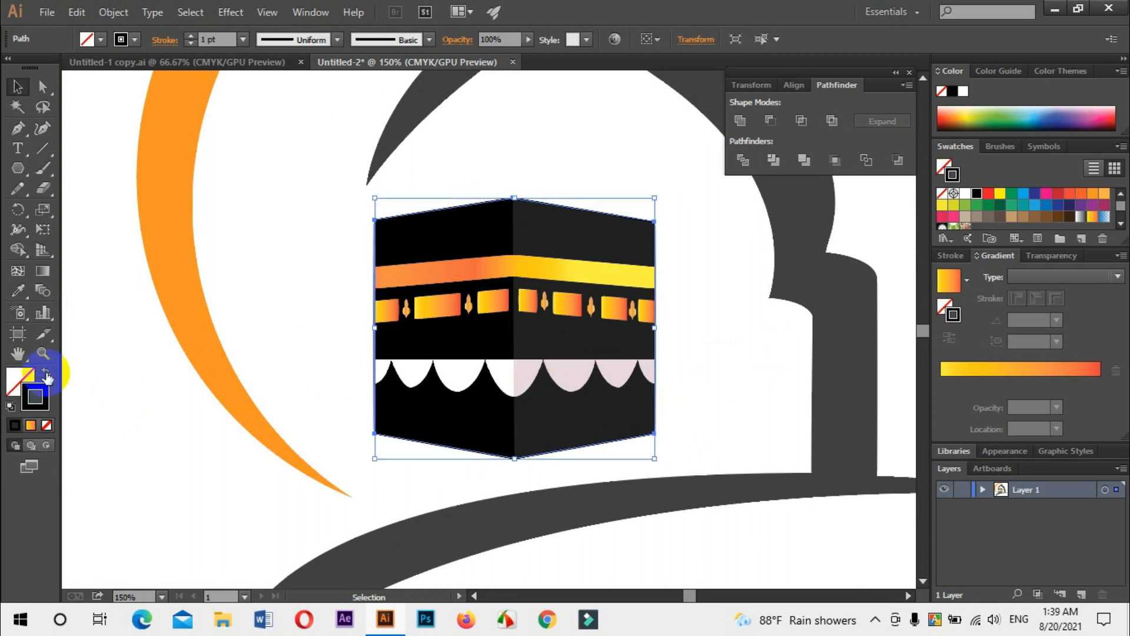
{"action": "left_click", "coordinate": [46, 373]}
- Draw a line along the cube's centre edge and divide the black cube shape with it using Pathfinder Divide
{"action": "left_click", "coordinate": [42, 148]}
{"action": "mouse_move", "coordinate": [528, 299]}
{"action": "left_mouse_down"}
{"action": "mouse_move", "coordinate": [530, 213]}
{"action": "mouse_move", "coordinate": [514, 193]}
{"action": "mouse_move", "coordinate": [539, 299]}
{"action": "mouse_move", "coordinate": [539, 425]}
{"action": "mouse_move", "coordinate": [517, 460]}
{"action": "left_mouse_up"}
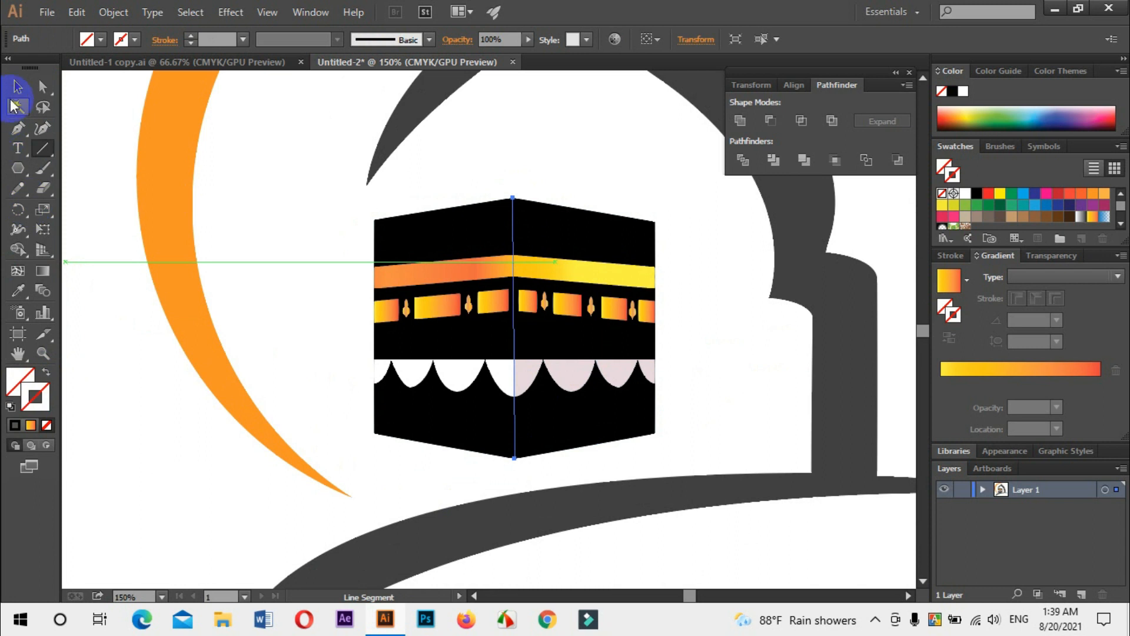
{"action": "left_click", "coordinate": [15, 88]}
{"action": "left_click", "coordinate": [560, 222]}
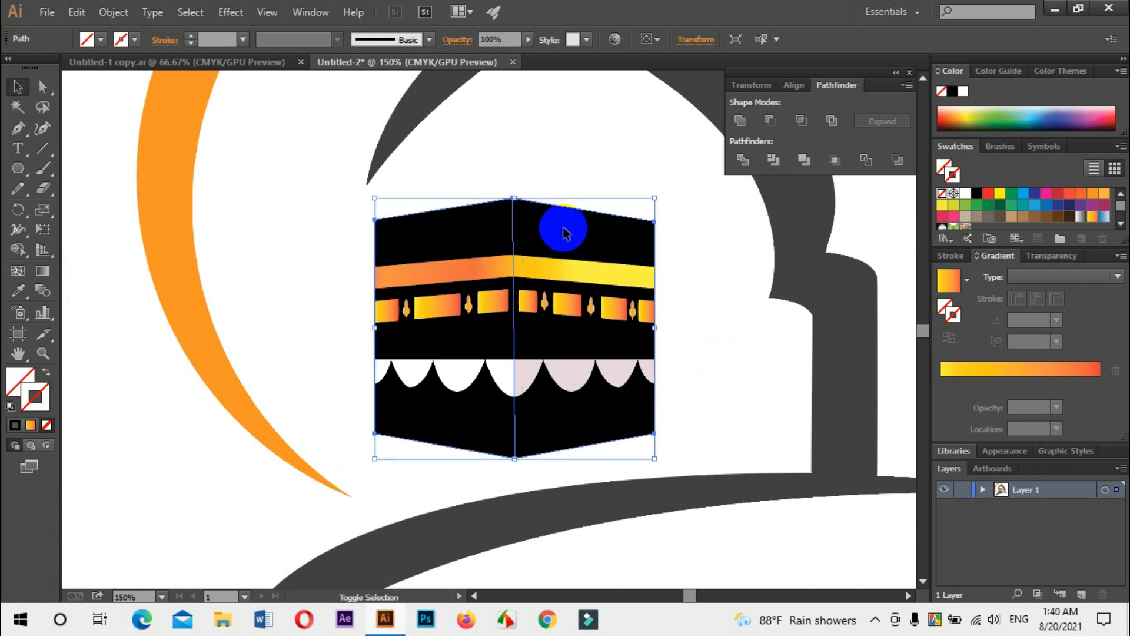
{"action": "left_click", "coordinate": [743, 160]}
- Ungroup the divided cube faces and send both to the back of the stacking order
{"action": "right_click", "coordinate": [592, 243]}
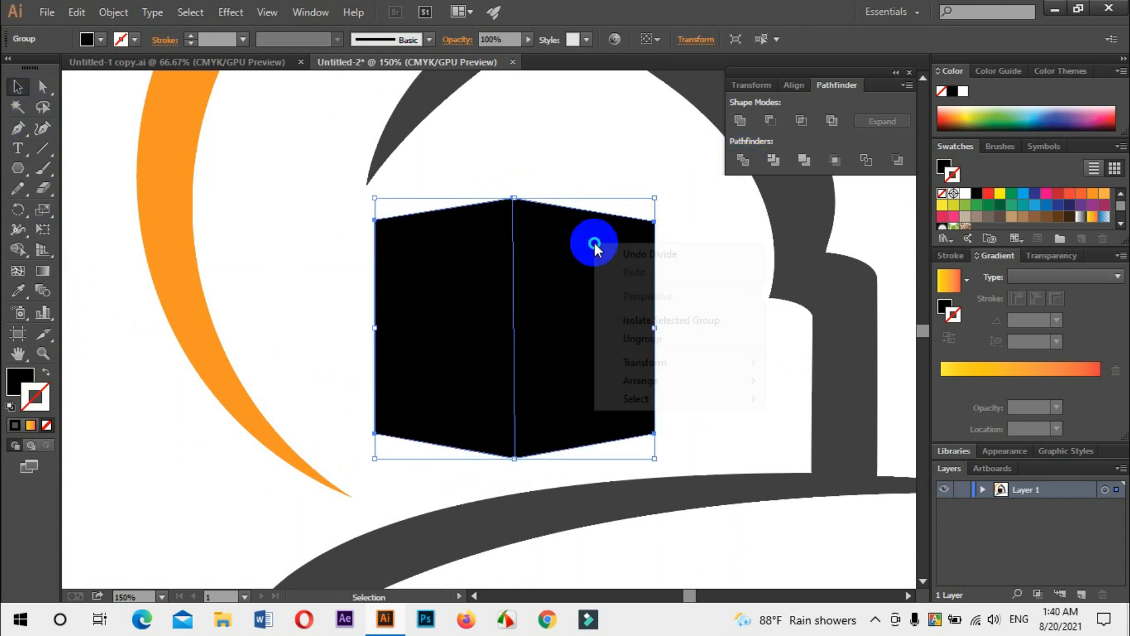
{"action": "left_click", "coordinate": [642, 338]}
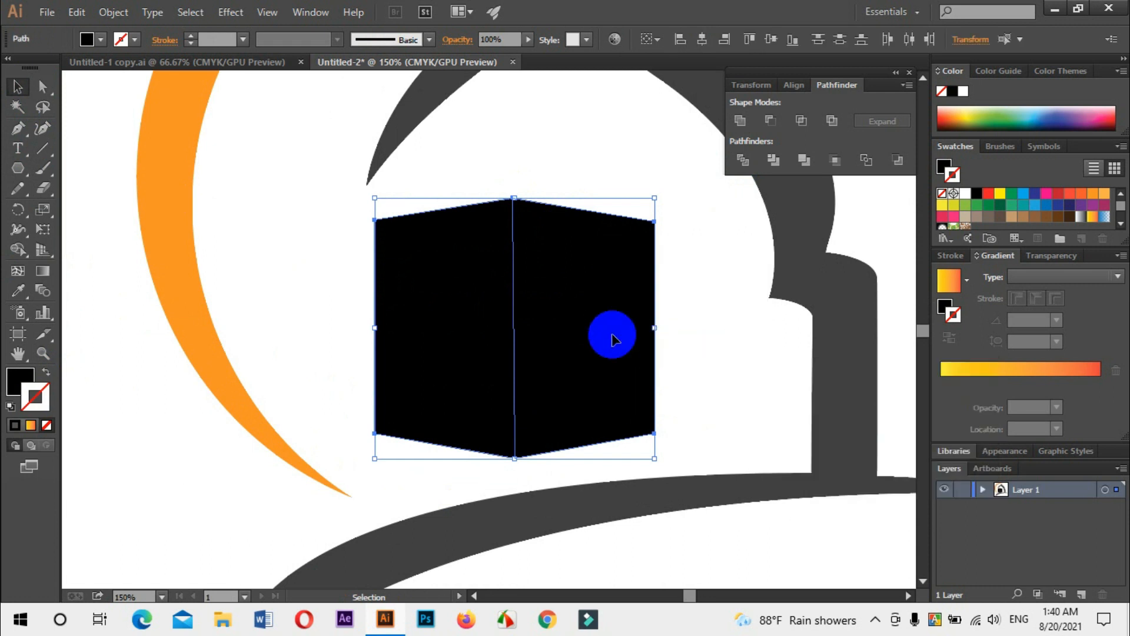
{"action": "right_click", "coordinate": [606, 324]}
{"action": "mouse_move", "coordinate": [673, 538]}
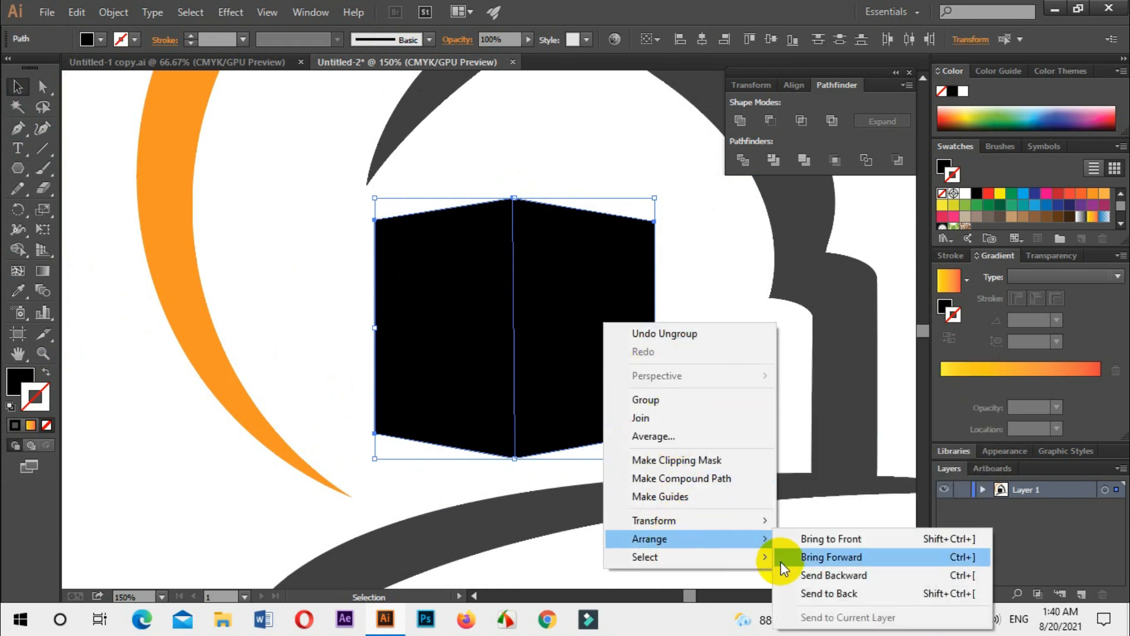
{"action": "left_click", "coordinate": [812, 595]}
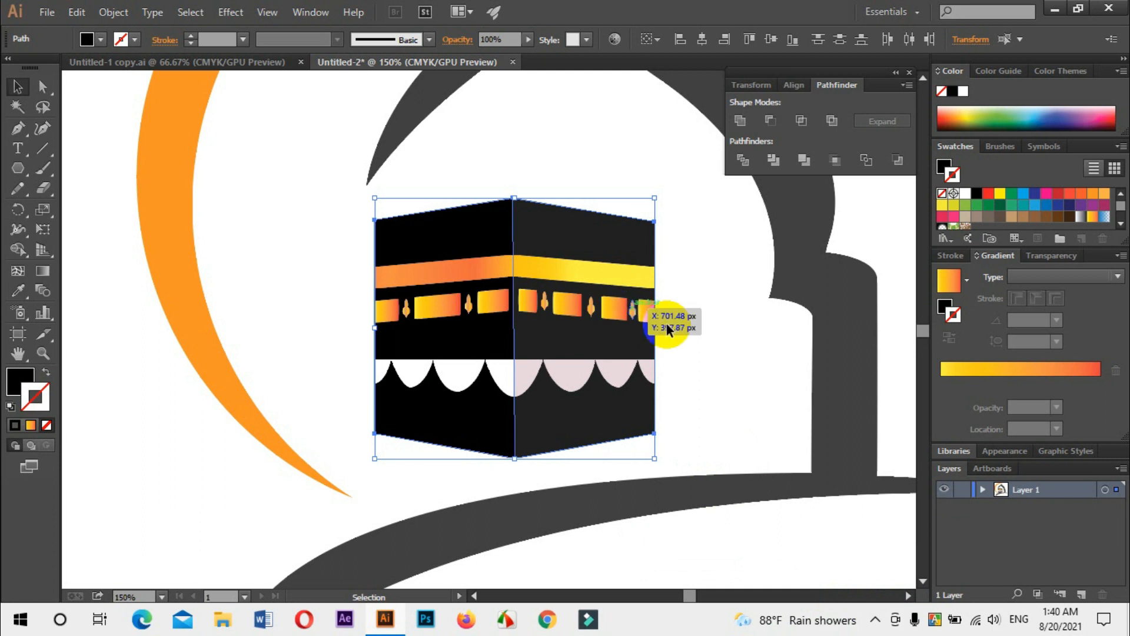
{"action": "left_click", "coordinate": [656, 335]}
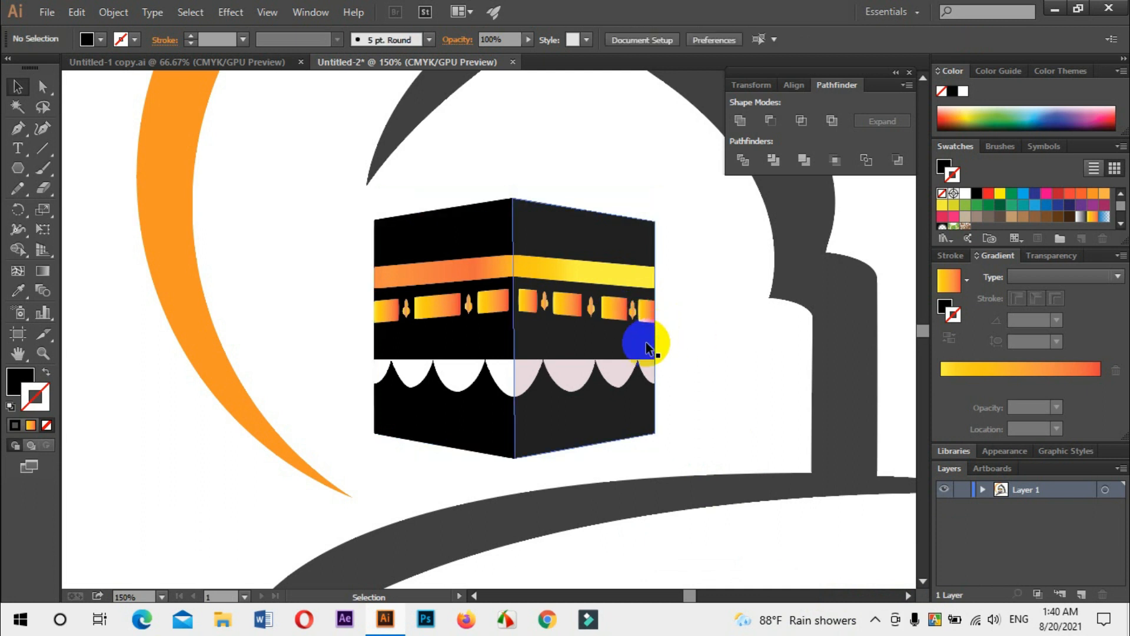
- Select both cube face shapes and give them a black stroke
{"action": "left_click", "coordinate": [477, 207]}
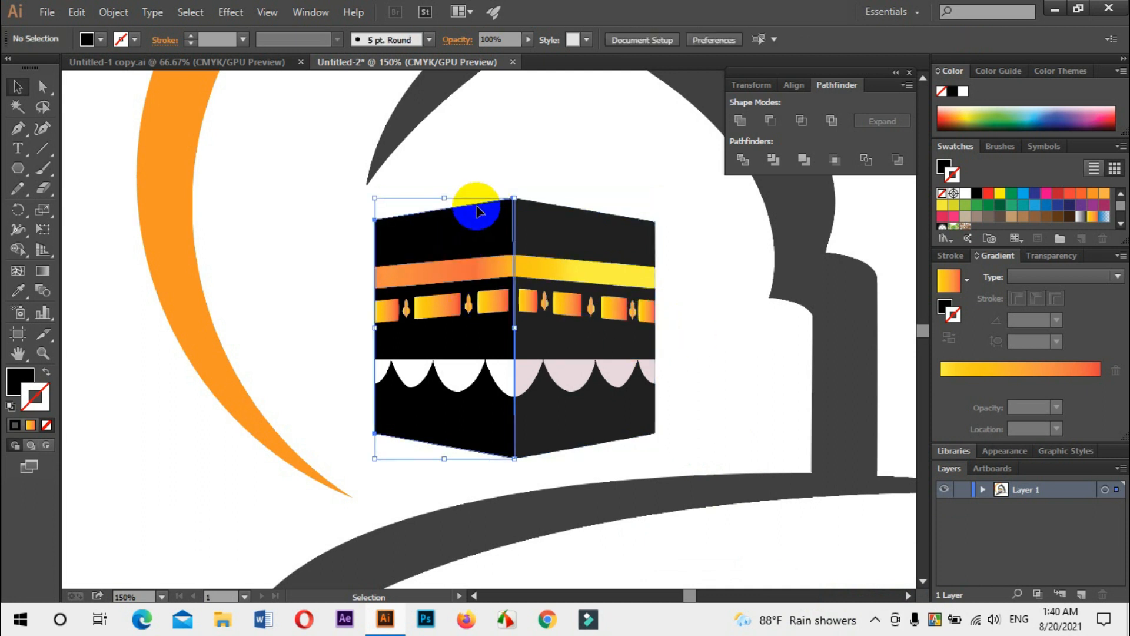
{"action": "left_click", "coordinate": [553, 209], "text": "shift"}
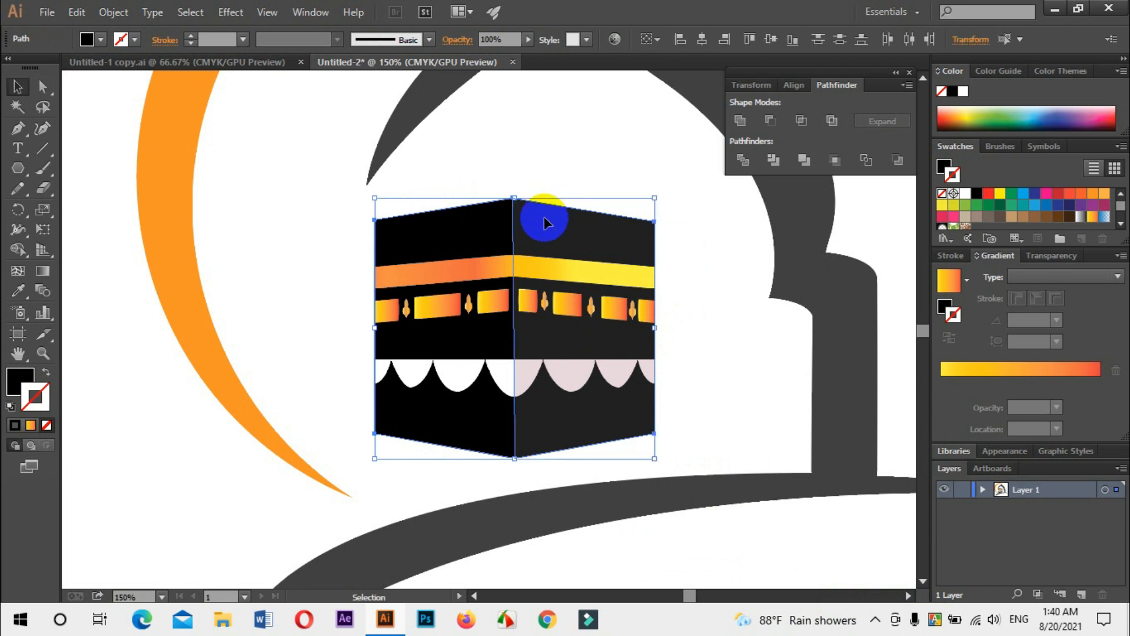
{"action": "left_click", "coordinate": [32, 372]}
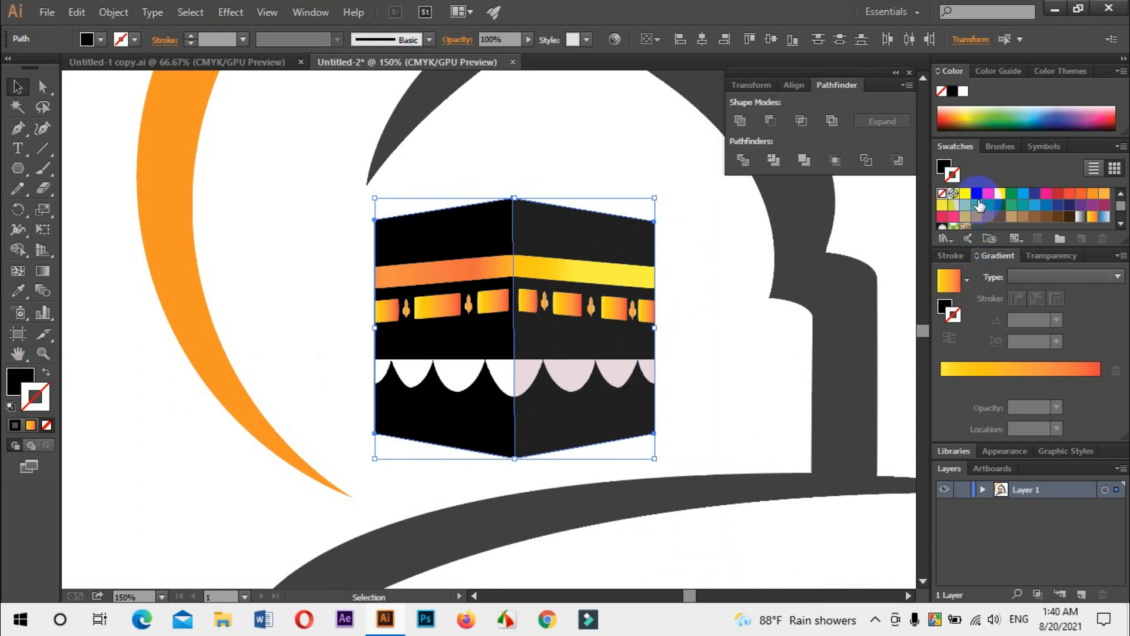
{"action": "left_click", "coordinate": [977, 197]}
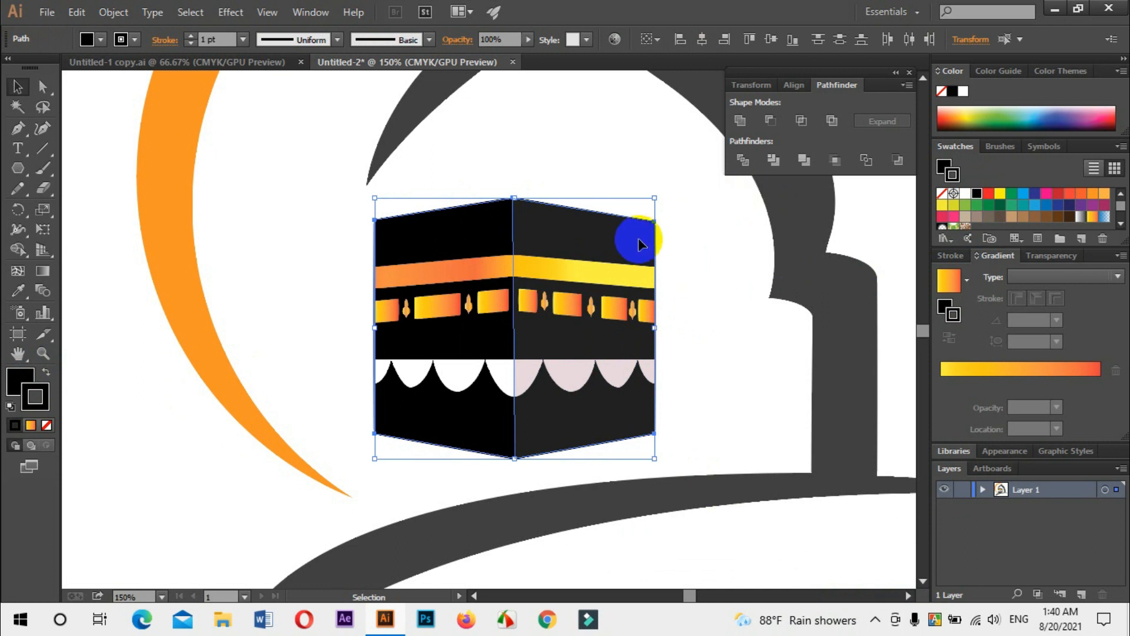
{"action": "left_click_drag", "start_coordinate": [614, 219], "coordinate": [766, 283]}
{"action": "key", "text": "a"}
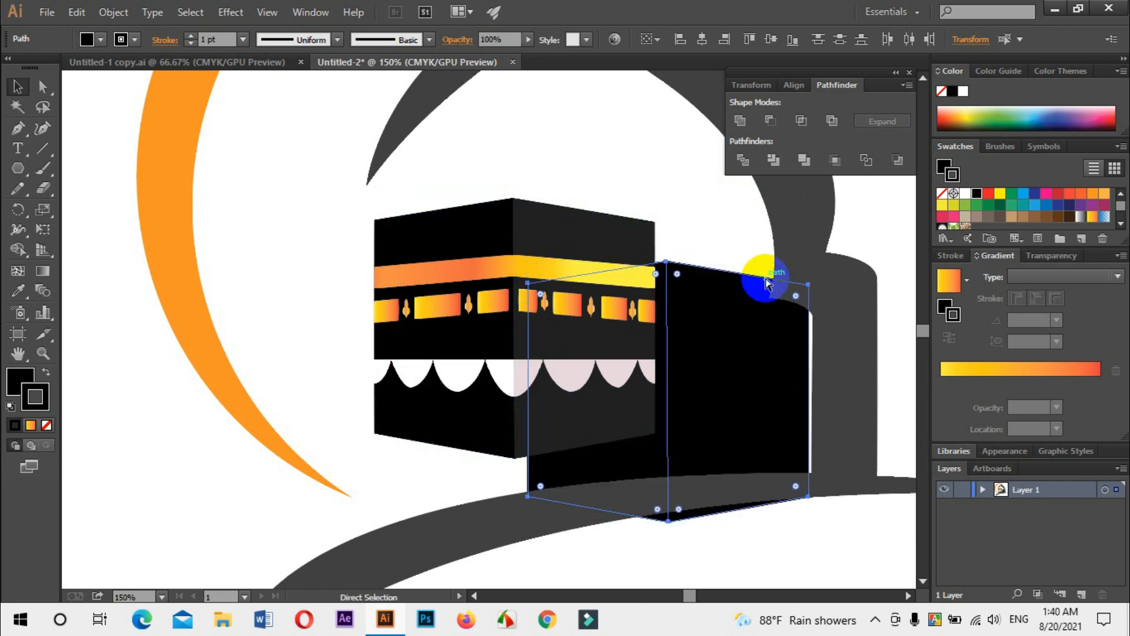
{"action": "key", "text": "ctrl+z"}
{"action": "key", "text": "v"}
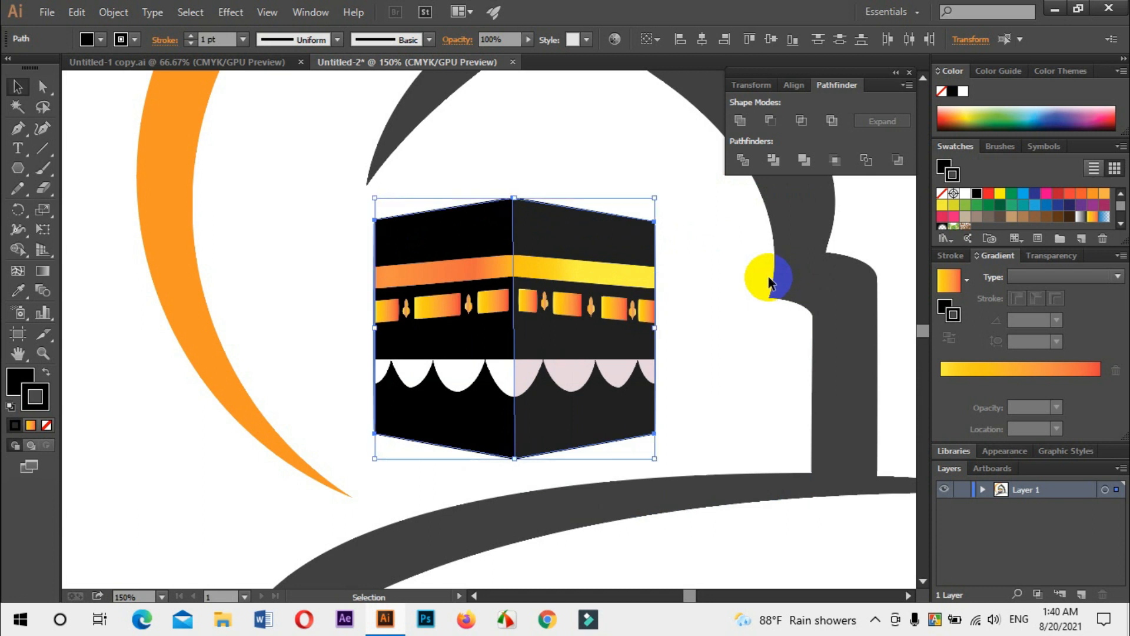
{"action": "left_click", "coordinate": [752, 290]}
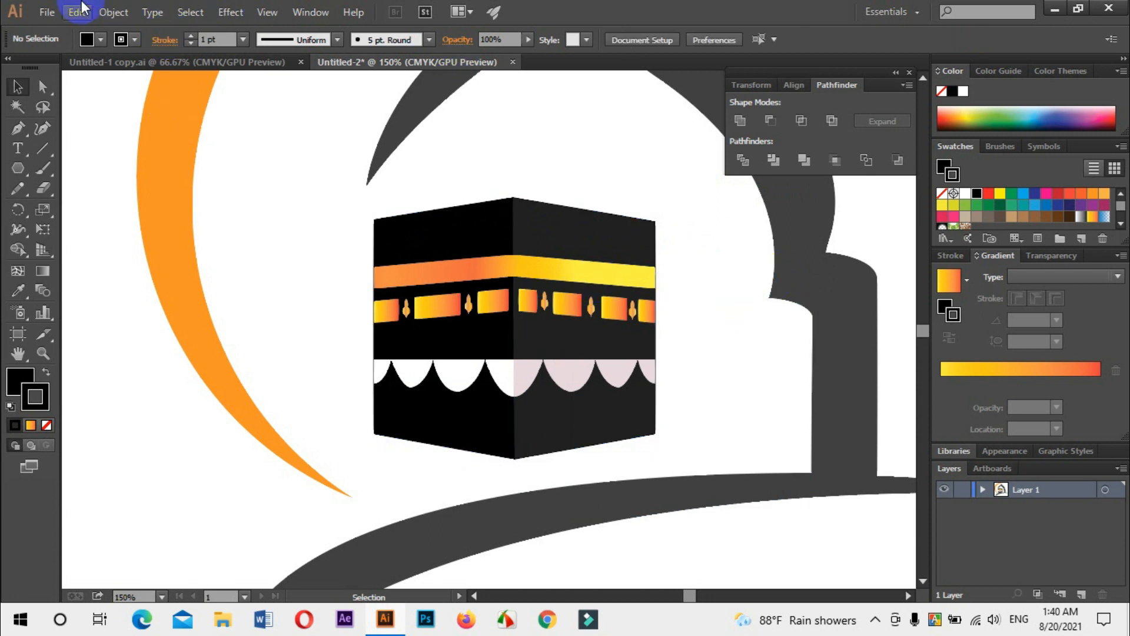
- Unlock all objects and send the reference artwork group to the back, behind the traced shapes
{"action": "left_click", "coordinate": [113, 11]}
{"action": "left_click", "coordinate": [164, 129]}
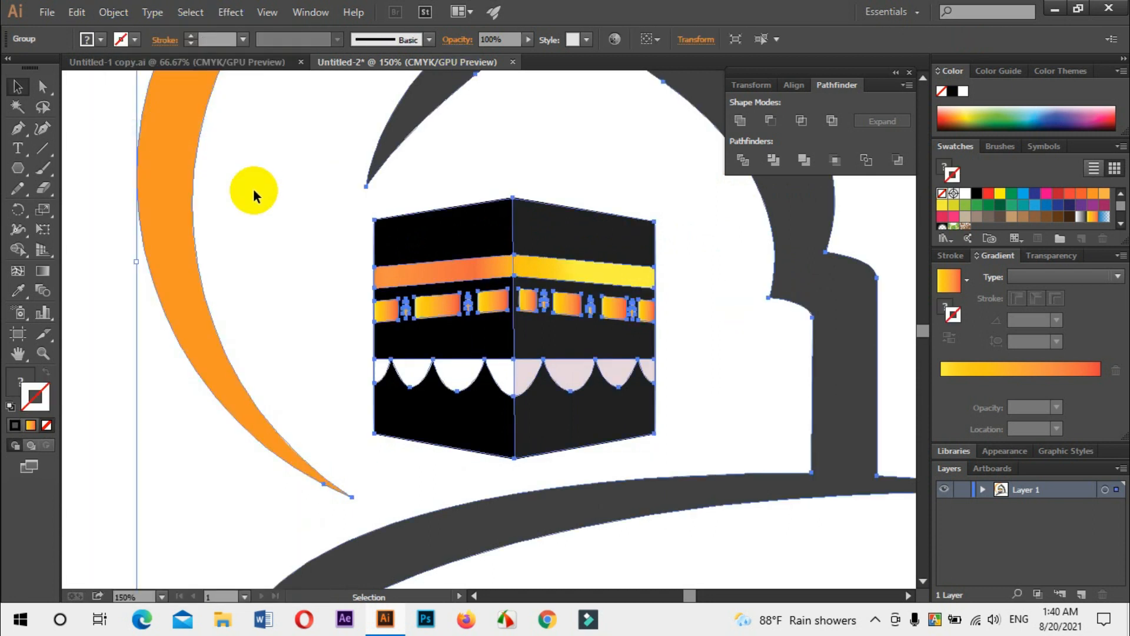
{"action": "left_click", "coordinate": [115, 218]}
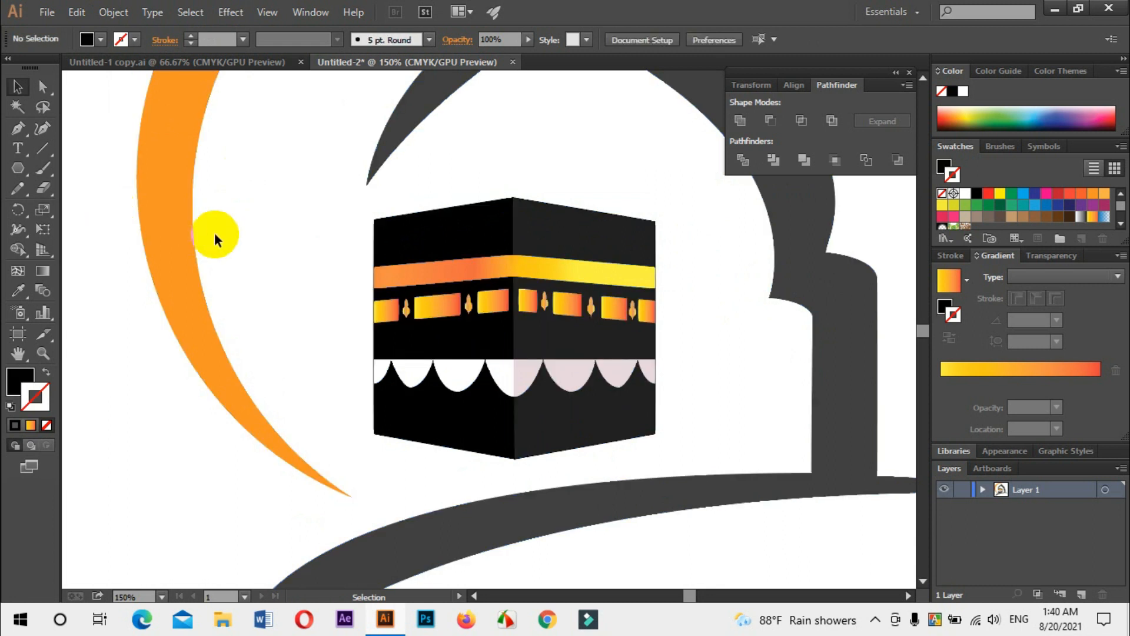
{"action": "left_click", "coordinate": [164, 226]}
{"action": "right_click", "coordinate": [156, 176]}
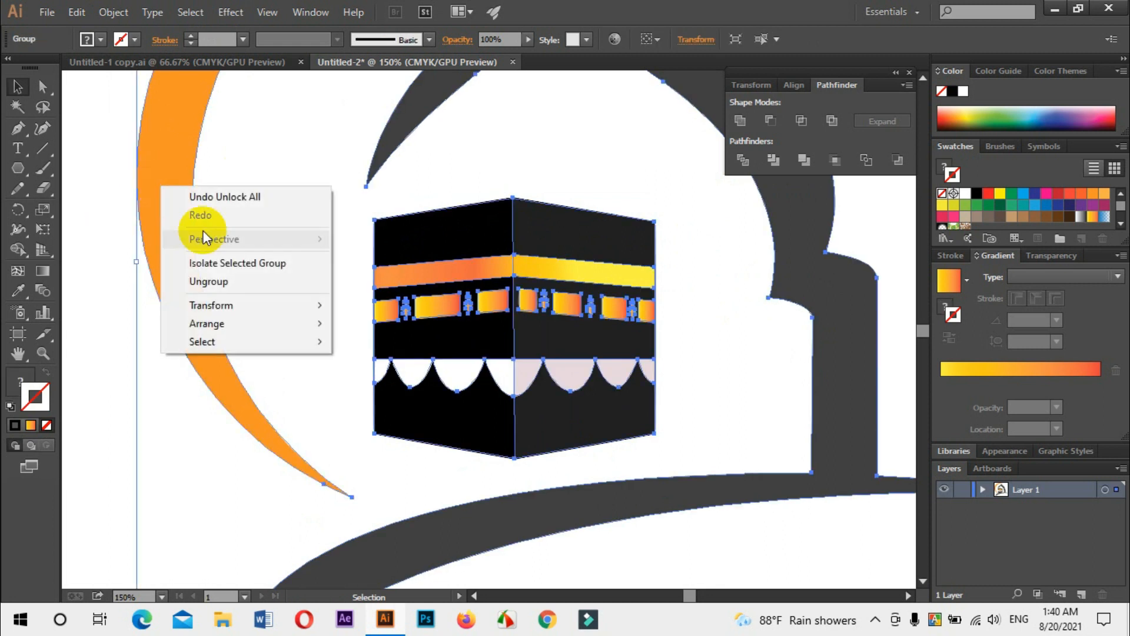
{"action": "mouse_move", "coordinate": [218, 324]}
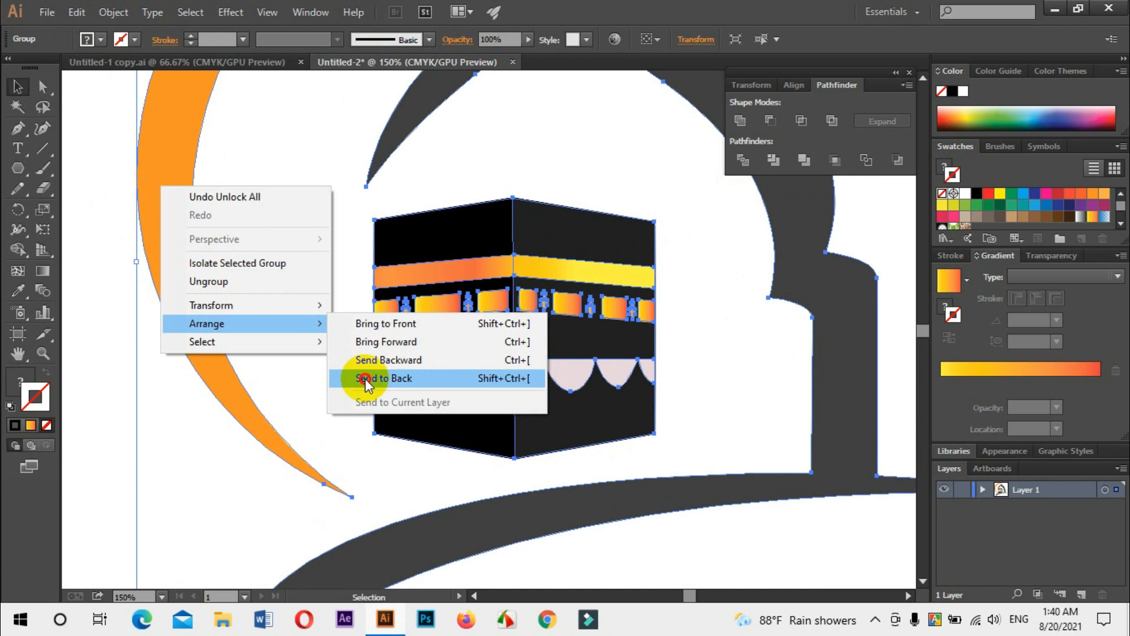
{"action": "left_click", "coordinate": [366, 382]}
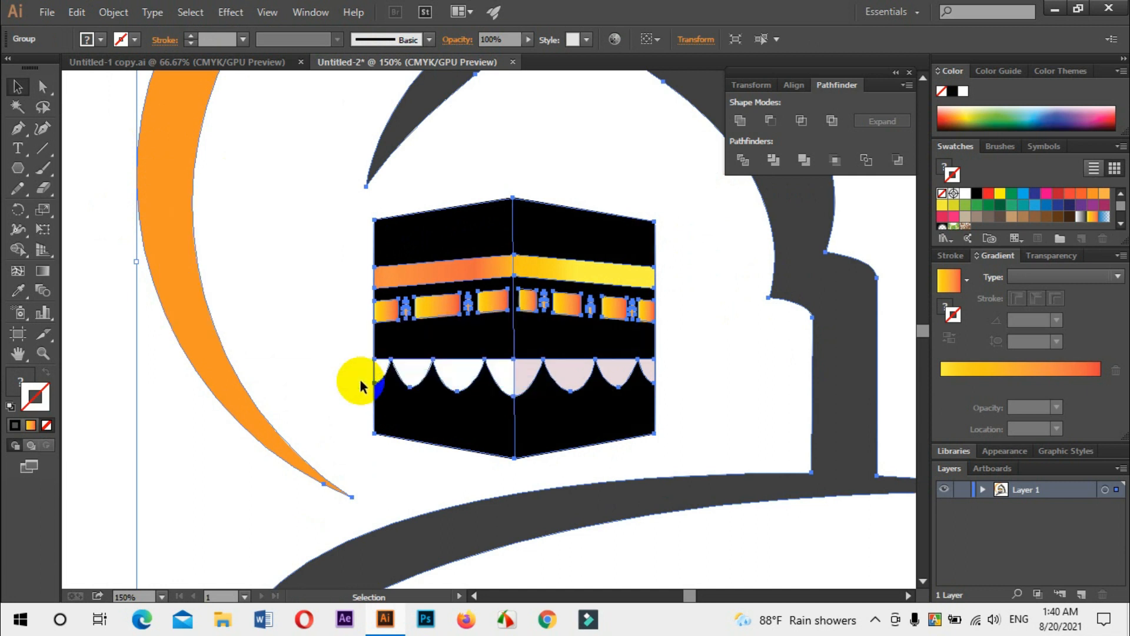
- Lock the selected reference artwork group
{"action": "left_click", "coordinate": [113, 13]}
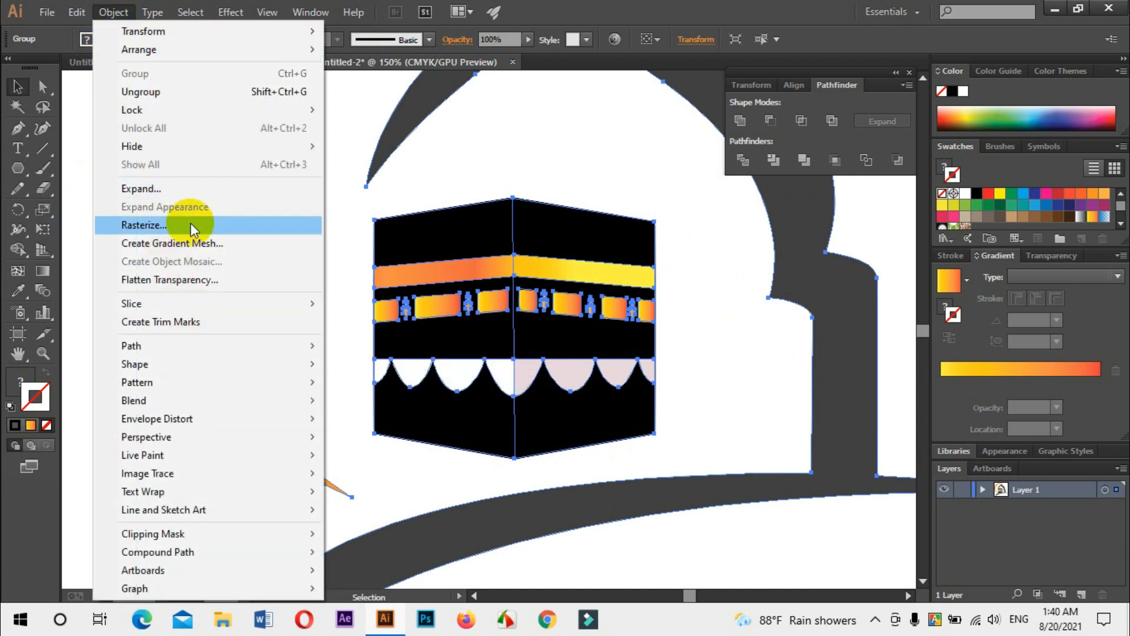
{"action": "left_click", "coordinate": [163, 110]}
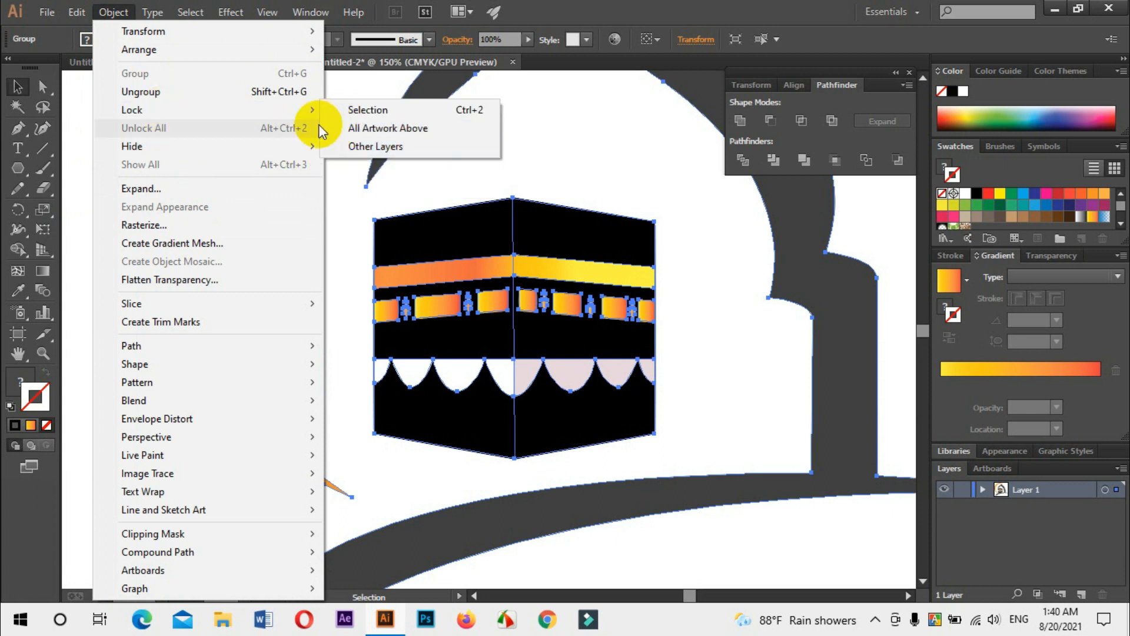
{"action": "left_click", "coordinate": [349, 113]}
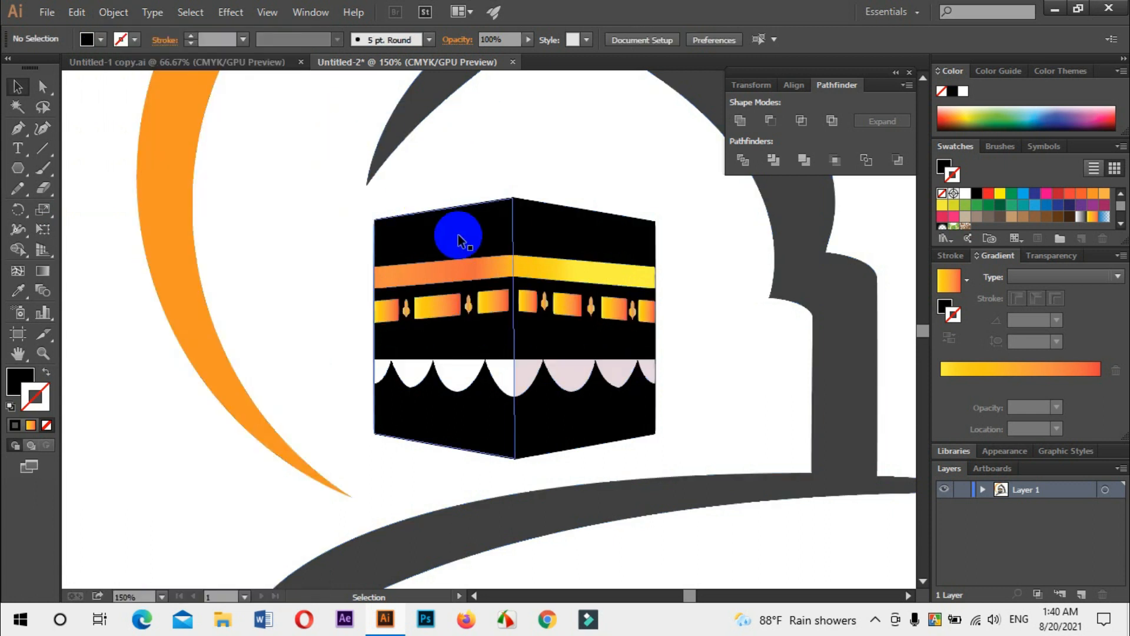
- Remove the stroke from the cube's right face and recolour its fill dark grey
{"action": "left_click", "coordinate": [473, 241]}
{"action": "left_click", "coordinate": [545, 240]}
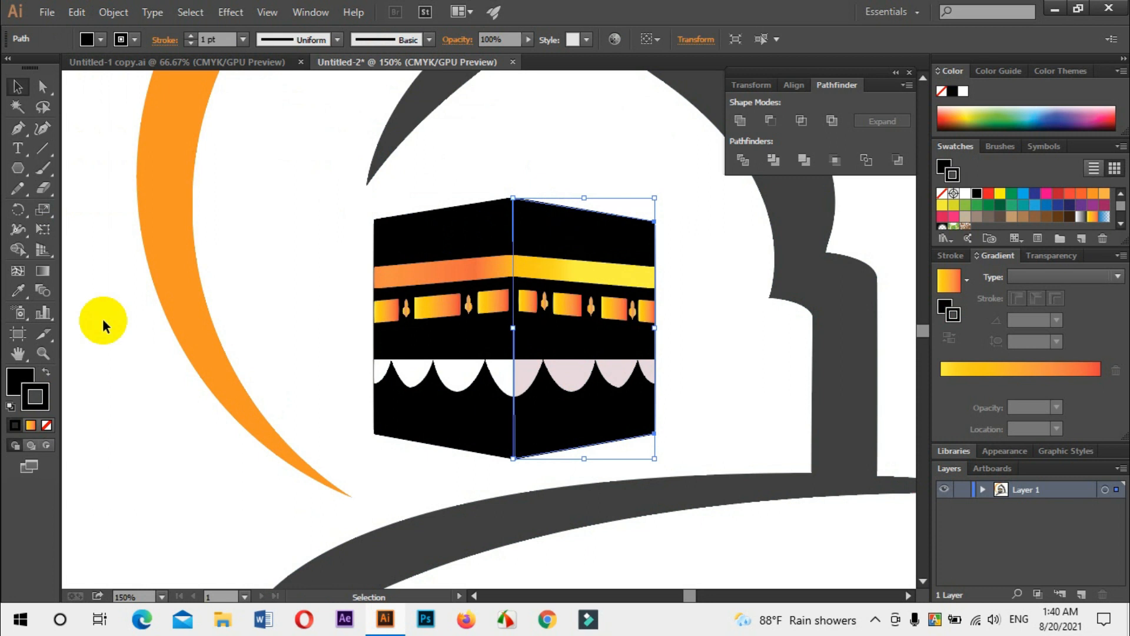
{"action": "left_click", "coordinate": [48, 426]}
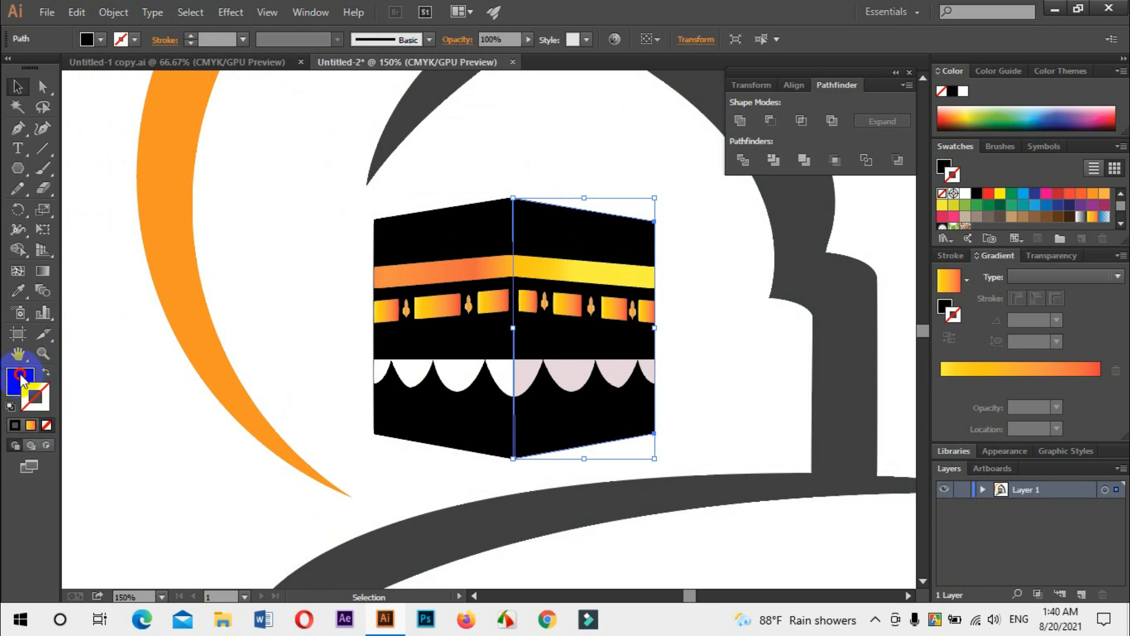
{"action": "left_click", "coordinate": [22, 380]}
{"action": "double_click", "coordinate": [20, 380]}
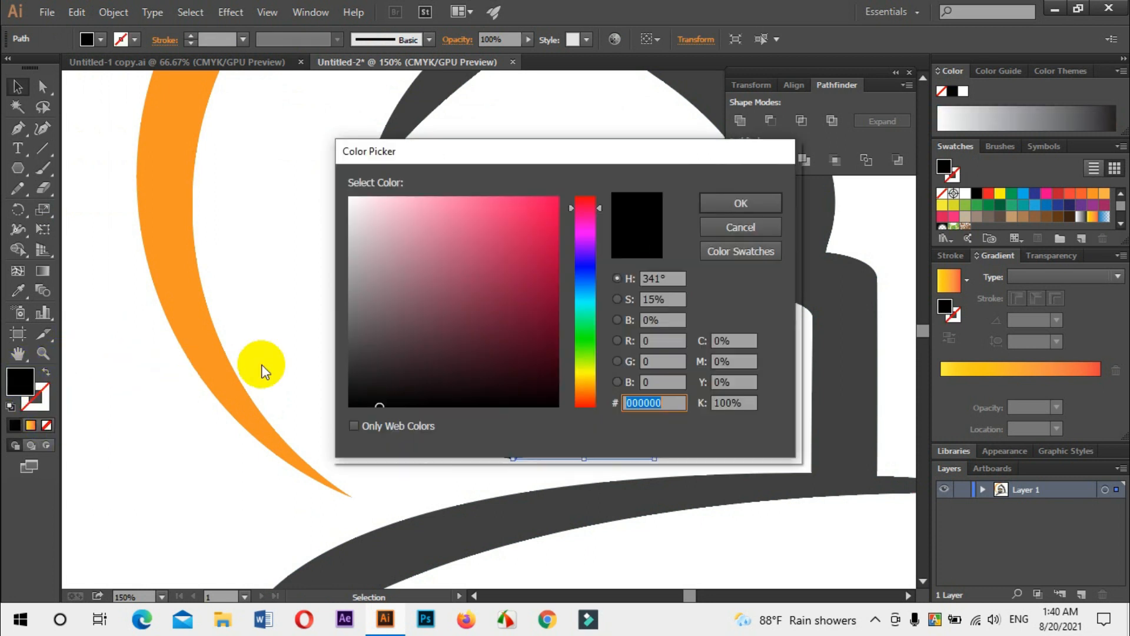
{"action": "left_click", "coordinate": [370, 373]}
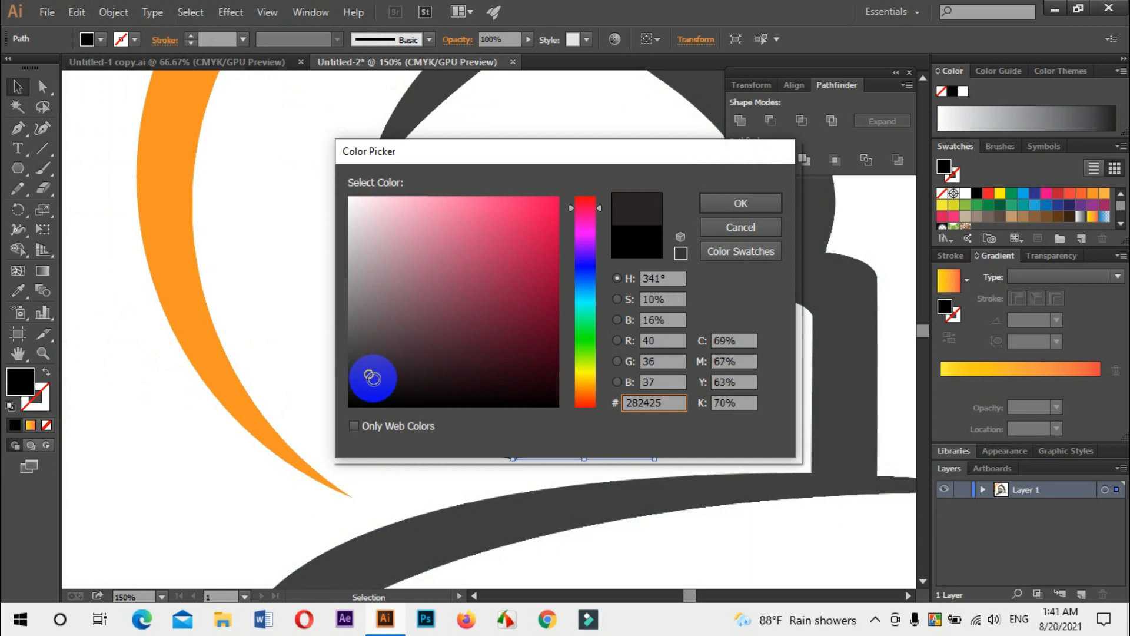
{"action": "left_click", "coordinate": [740, 204]}
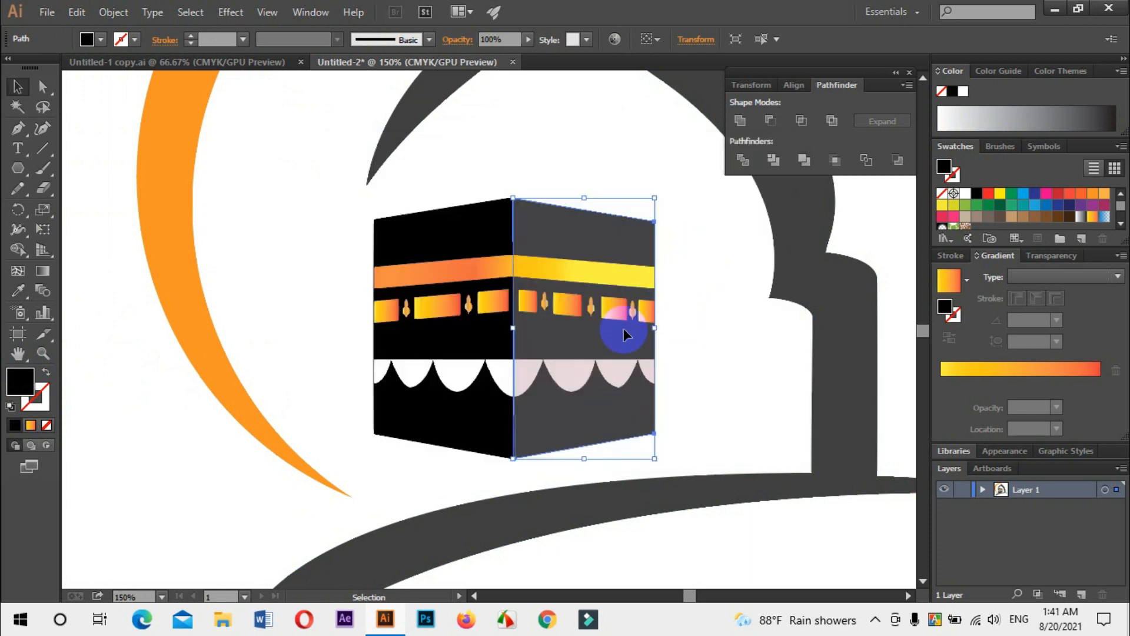
- Darken the fill of the cube's right face to #110E10
{"action": "left_click", "coordinate": [32, 391]}
{"action": "double_click", "coordinate": [29, 389]}
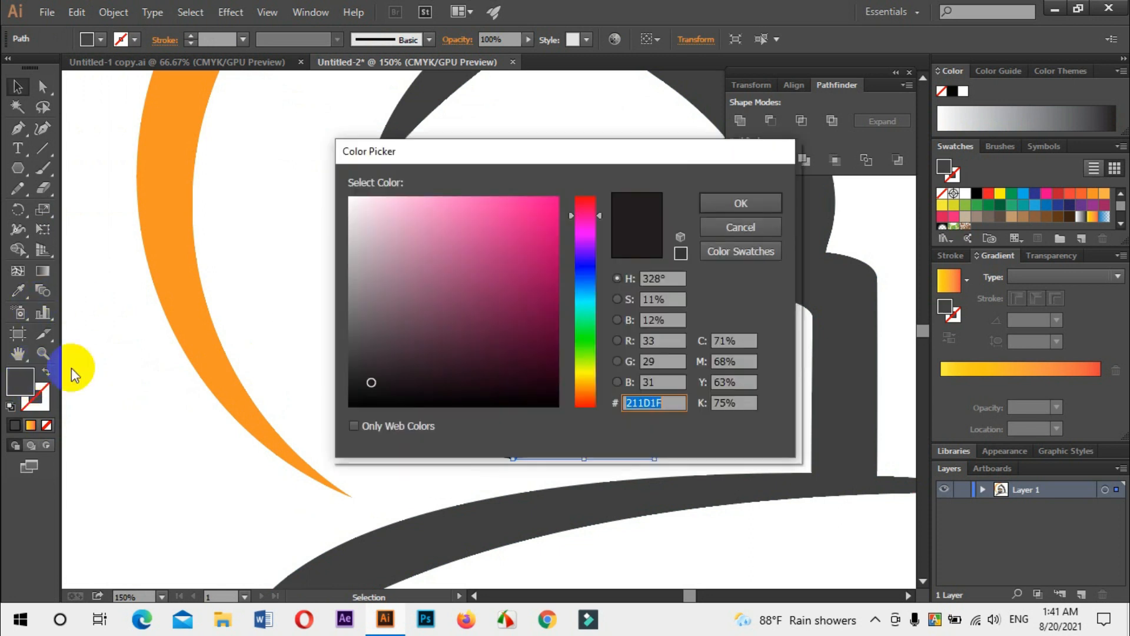
{"action": "left_click", "coordinate": [381, 386]}
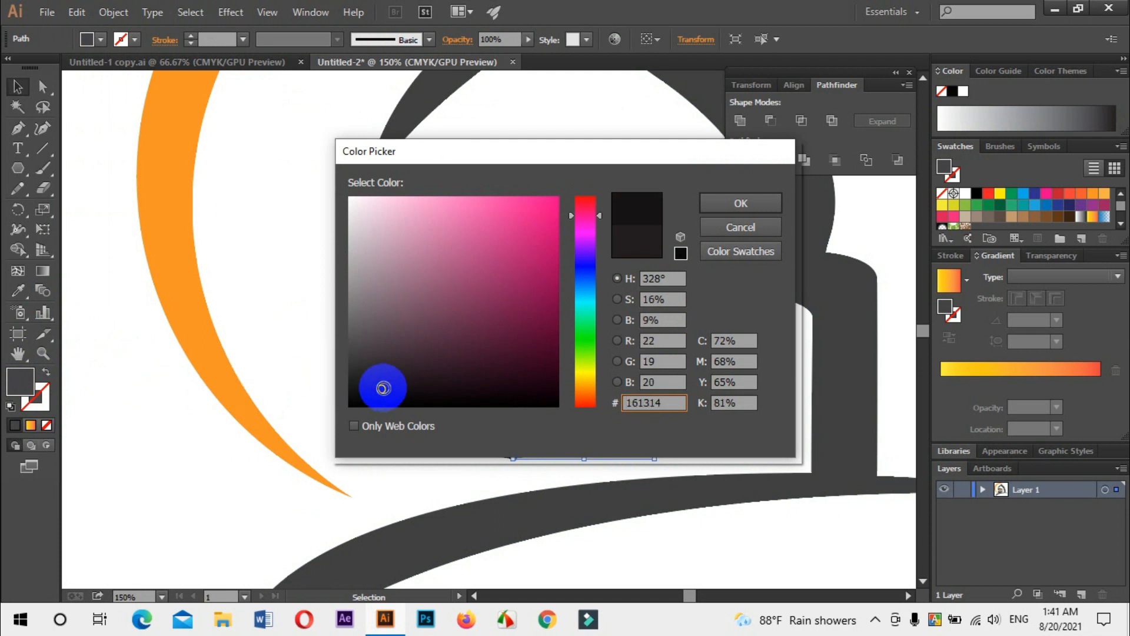
{"action": "left_click", "coordinate": [682, 285]}
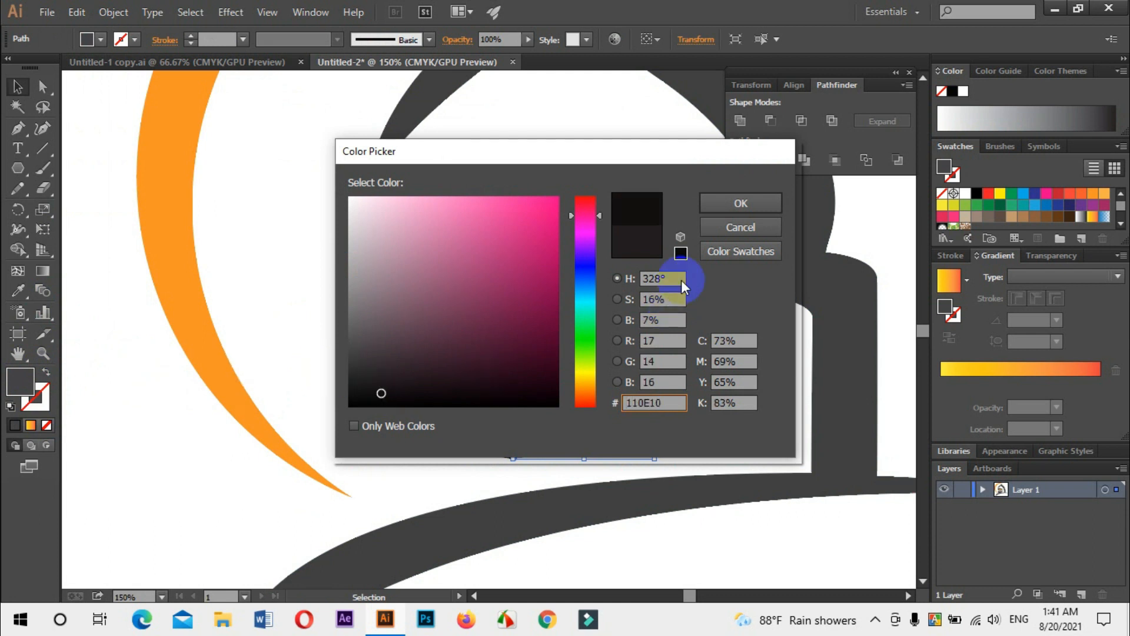
{"action": "left_click", "coordinate": [718, 204]}
- Remove the stroke from the cube's left face, keeping its black fill
{"action": "left_click", "coordinate": [457, 235]}
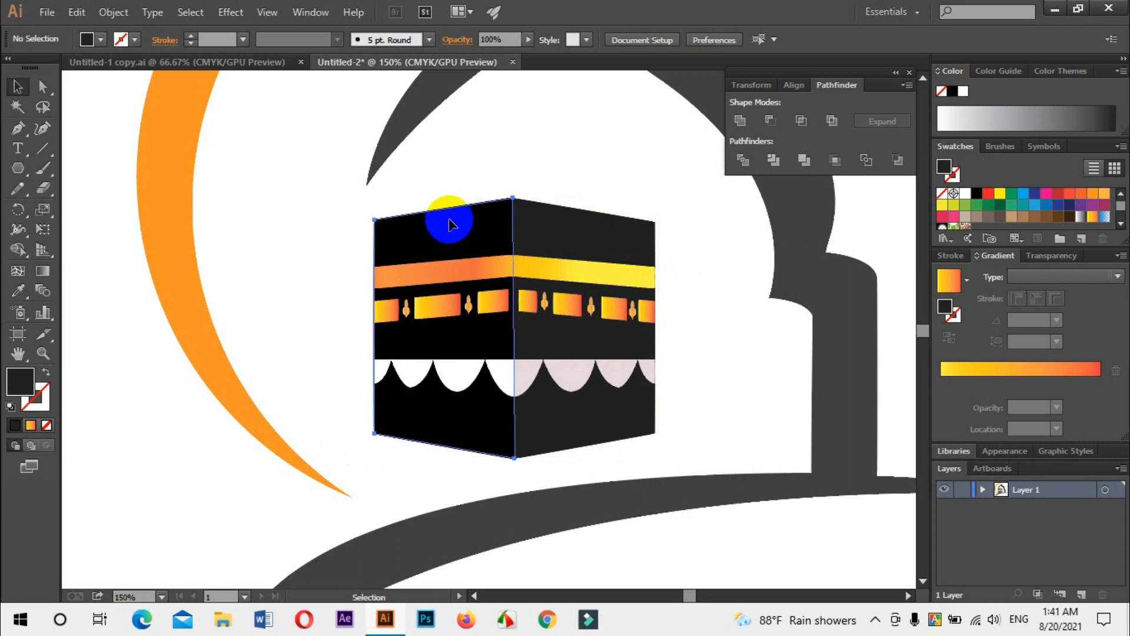
{"action": "left_click", "coordinate": [39, 400]}
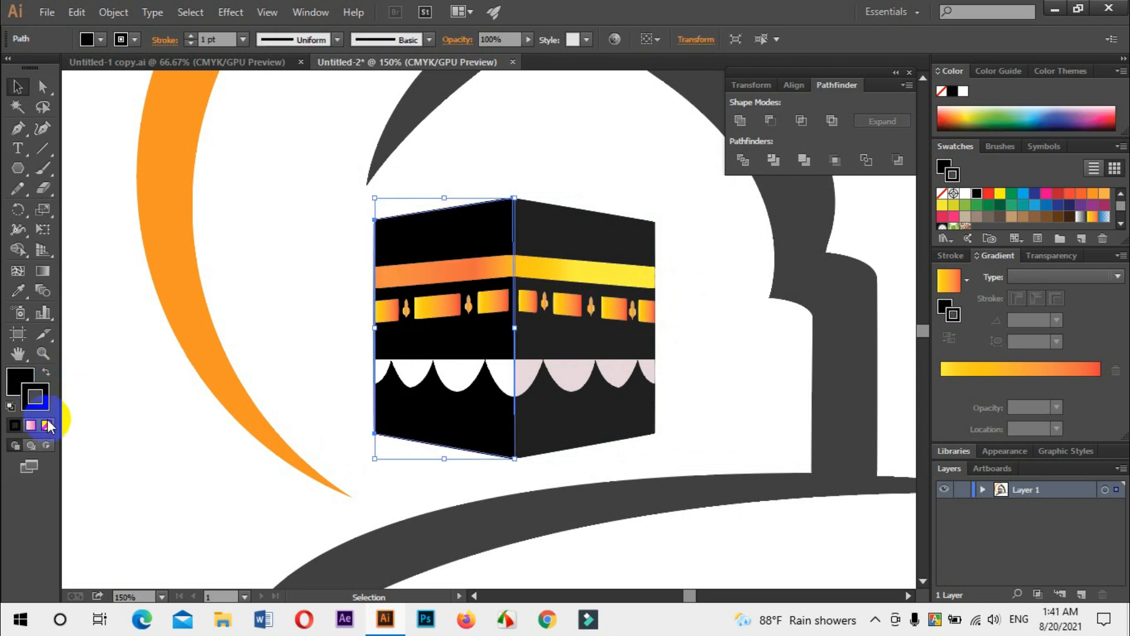
{"action": "left_click", "coordinate": [47, 424]}
{"action": "left_click", "coordinate": [19, 354]}
{"action": "left_click", "coordinate": [22, 381]}
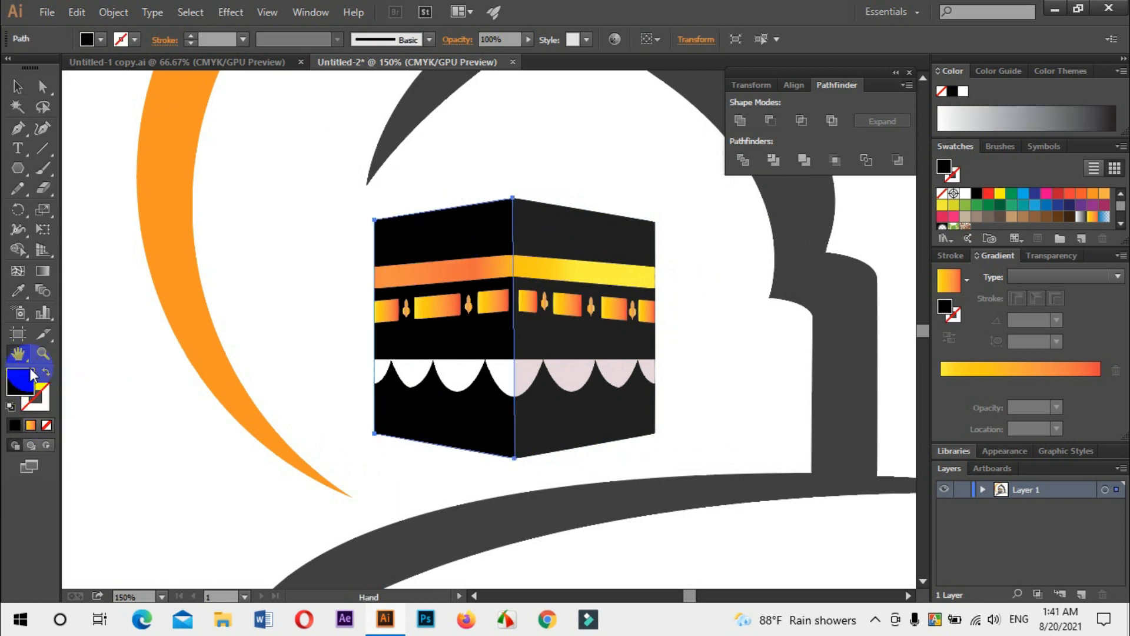
{"action": "left_click", "coordinate": [18, 87]}
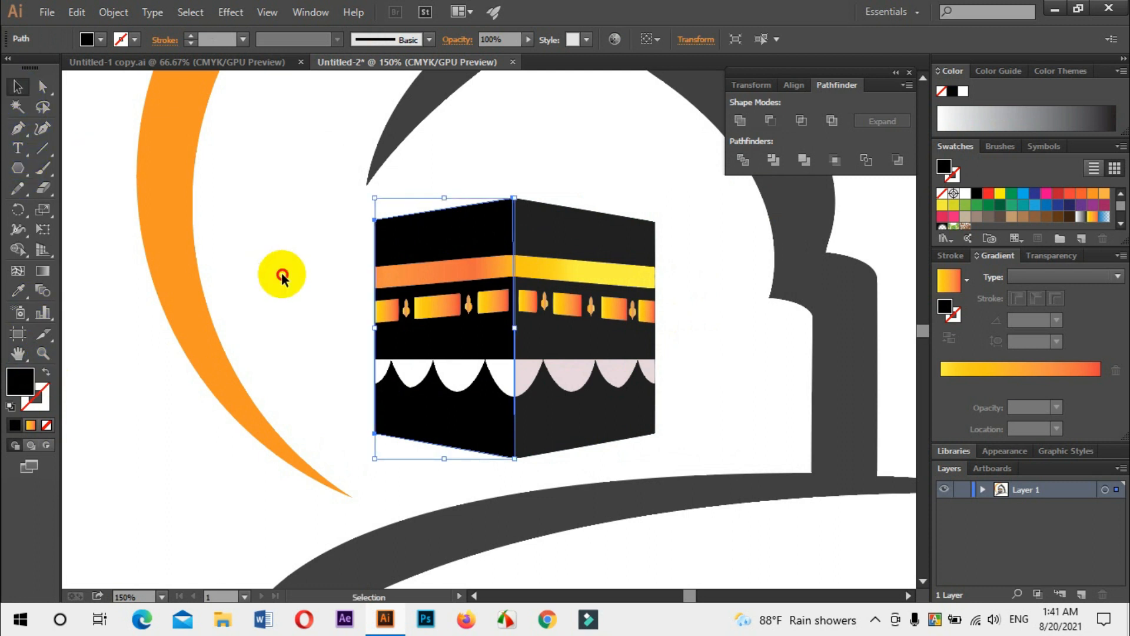
- Group all the traced Kaaba shapes together and deselect the group
{"action": "left_click", "coordinate": [305, 328]}
{"action": "left_click_drag", "start_coordinate": [341, 208], "coordinate": [659, 440]}
{"action": "right_click", "coordinate": [575, 392]}
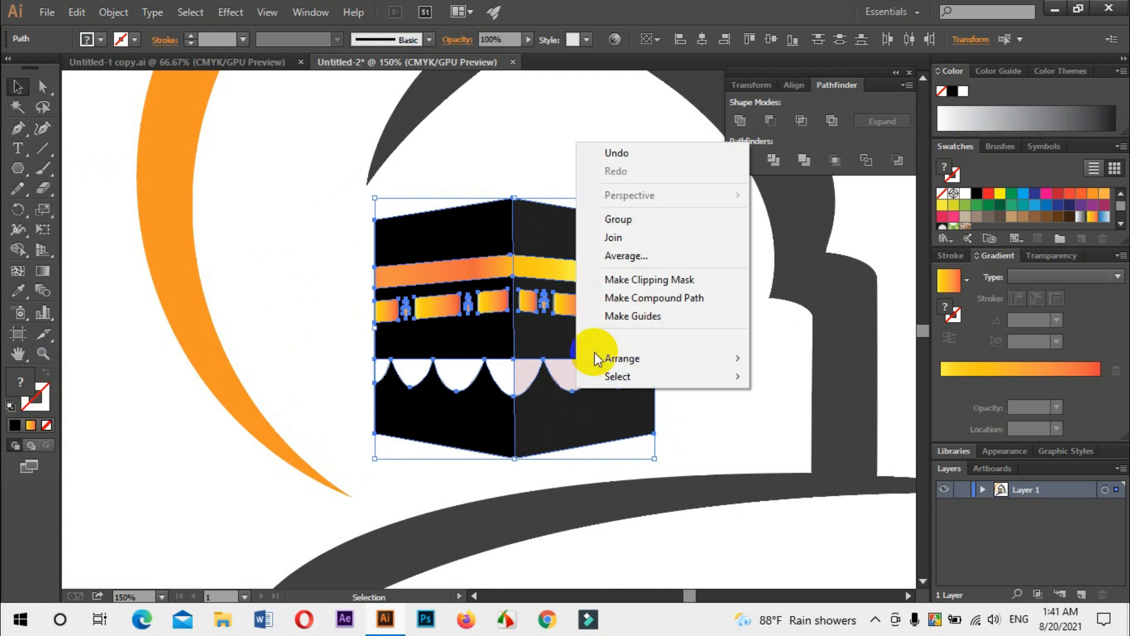
{"action": "left_click", "coordinate": [613, 220]}
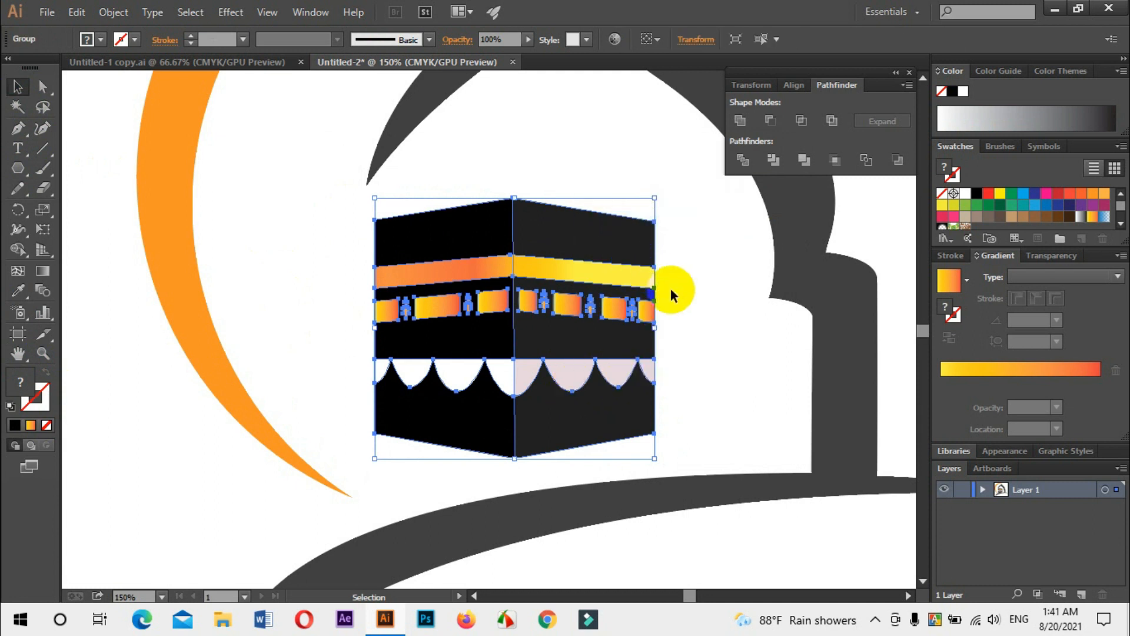
{"action": "left_click", "coordinate": [701, 384]}
- Start tracing the dark arch's inner edge with the Pen tool, from its left tip to a curved anchor midway up the left side
{"action": "key", "text": "ctrl+minus"}
{"action": "key", "text": "ctrl+minus"}
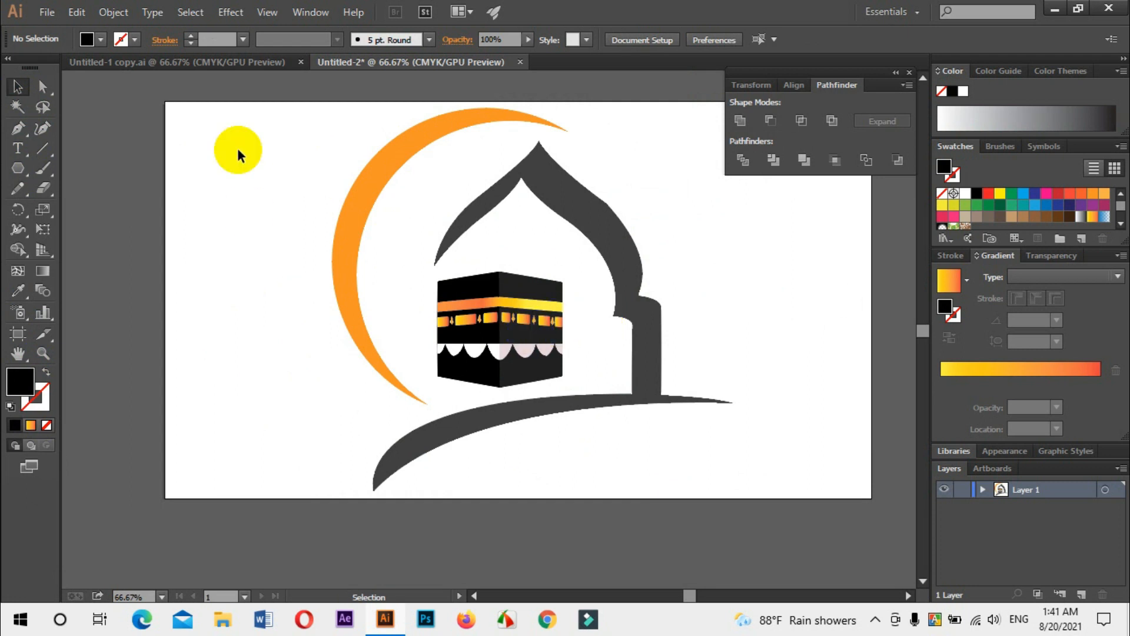
{"action": "left_click", "coordinate": [13, 128]}
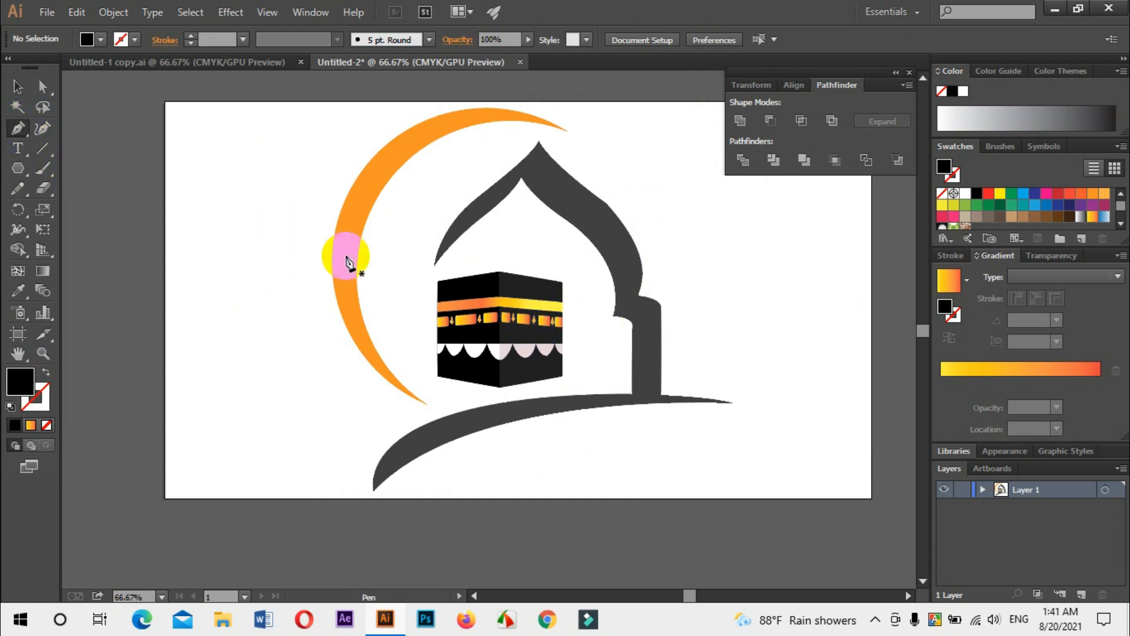
{"action": "left_click", "coordinate": [435, 266]}
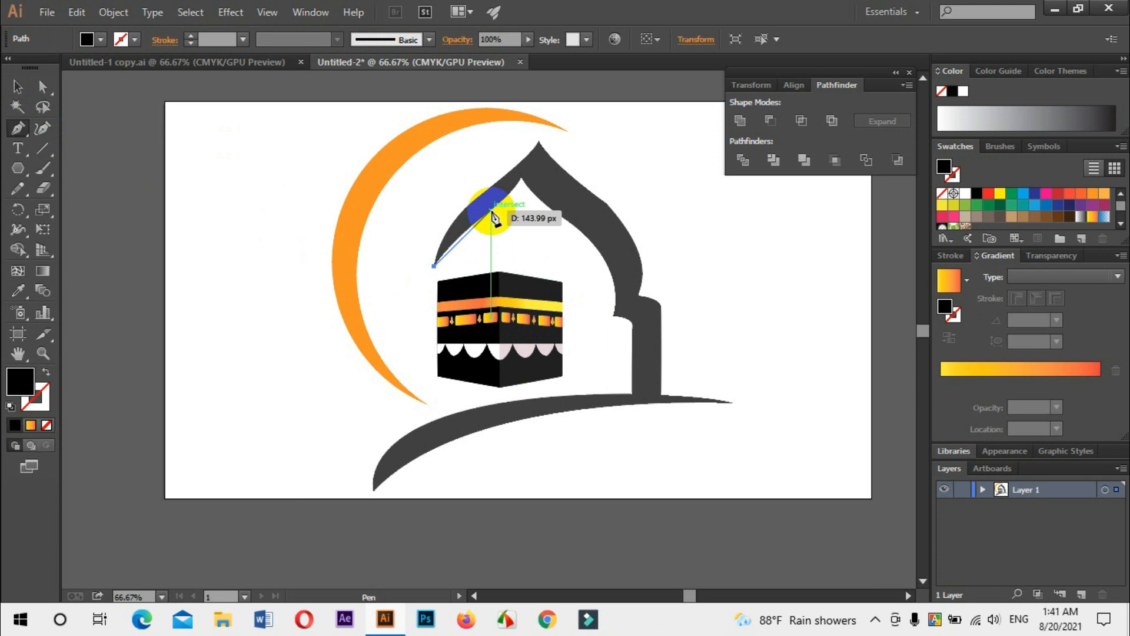
{"action": "left_click", "coordinate": [491, 212], "text": "ctrl"}
{"action": "left_click", "coordinate": [496, 309], "text": "ctrl"}
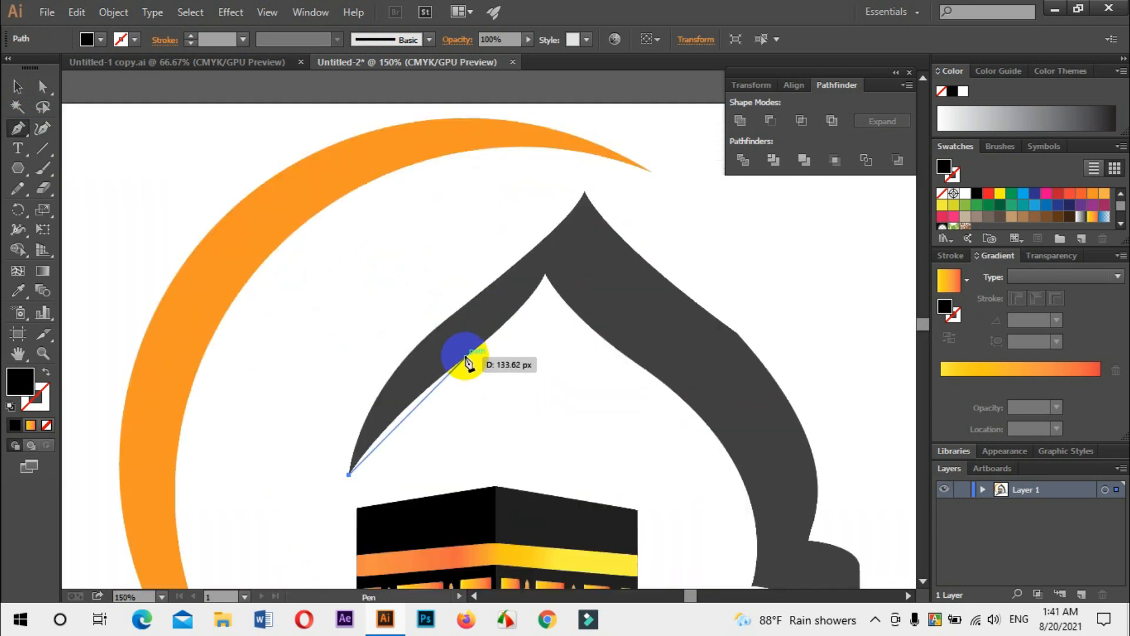
{"action": "left_click_drag", "start_coordinate": [506, 333], "coordinate": [516, 328]}
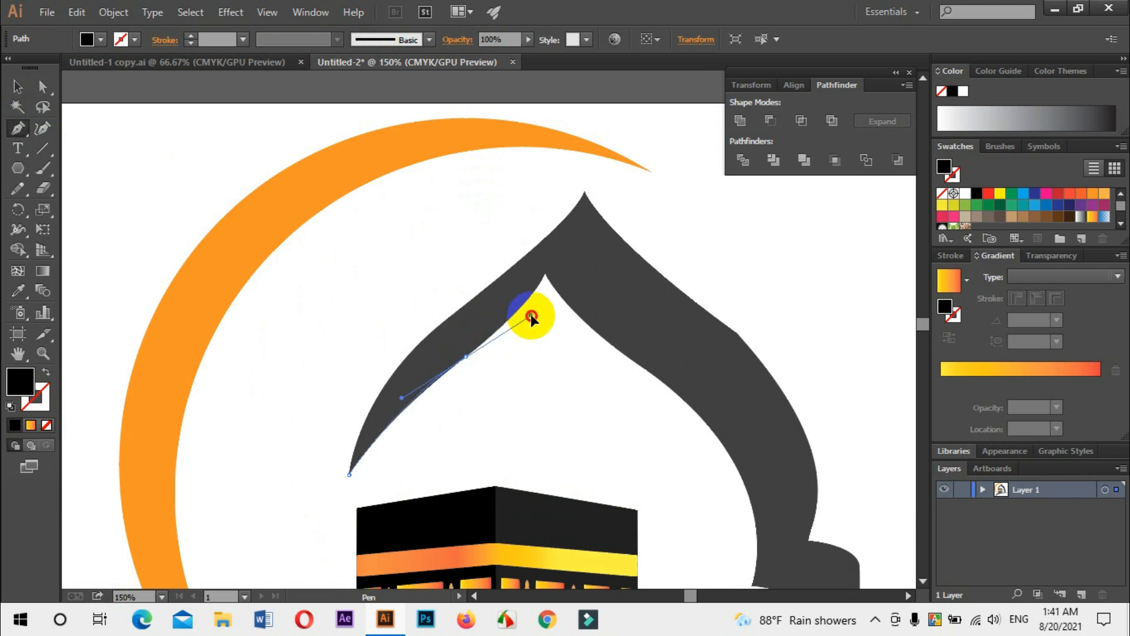
{"action": "left_click", "coordinate": [538, 280]}
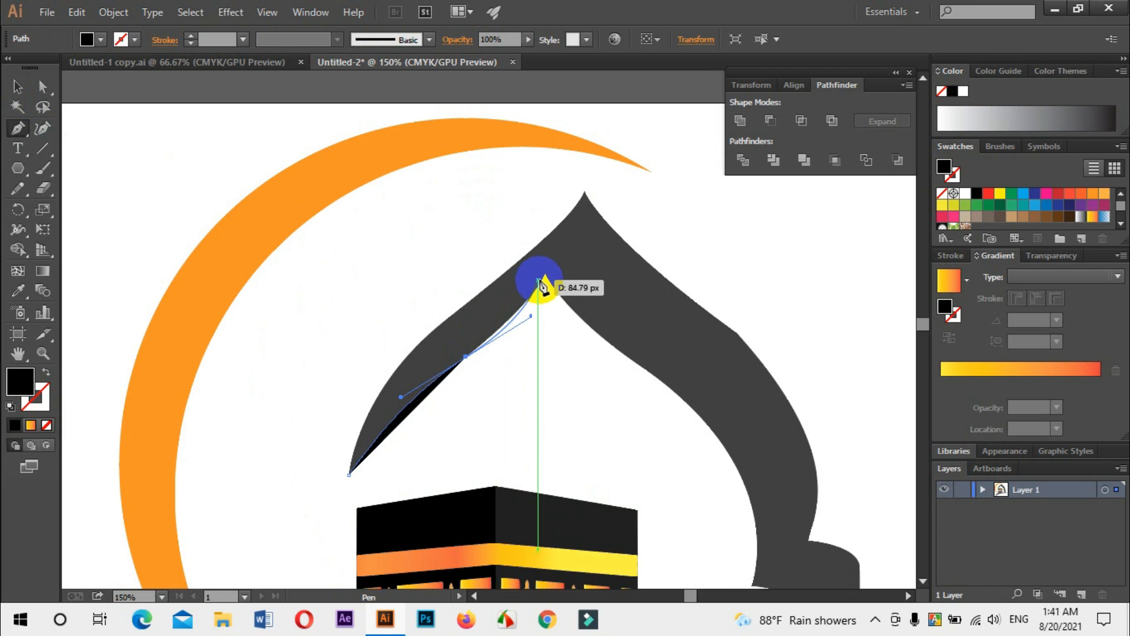
{"action": "left_click", "coordinate": [545, 273]}
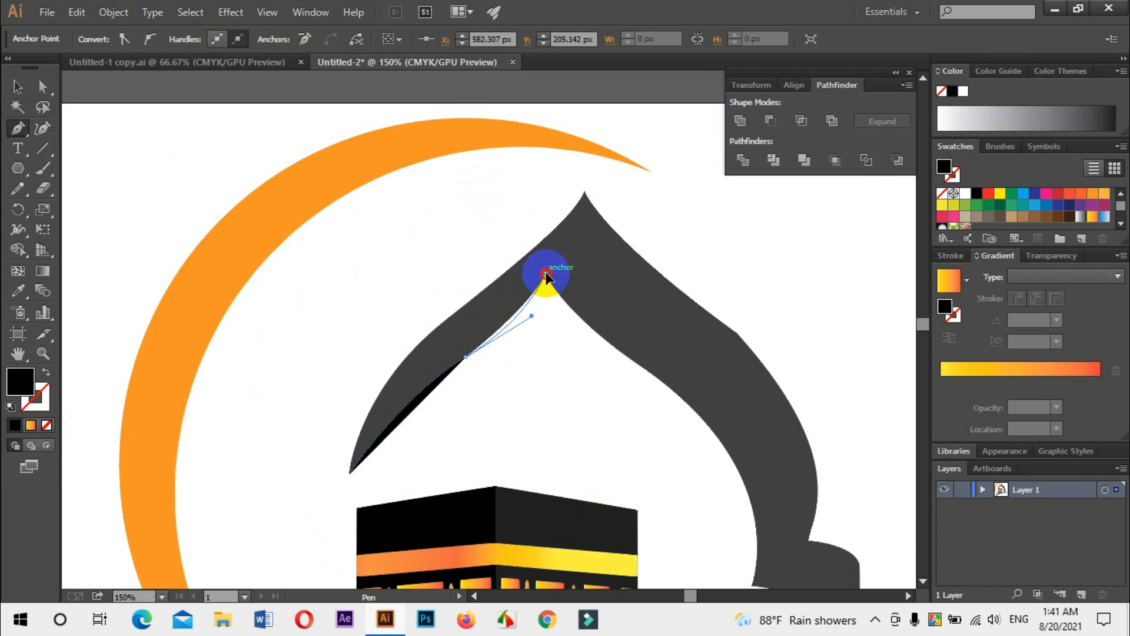
{"action": "scroll", "coordinate": [656, 335], "scroll_direction": "down", "scroll_amount": 2}
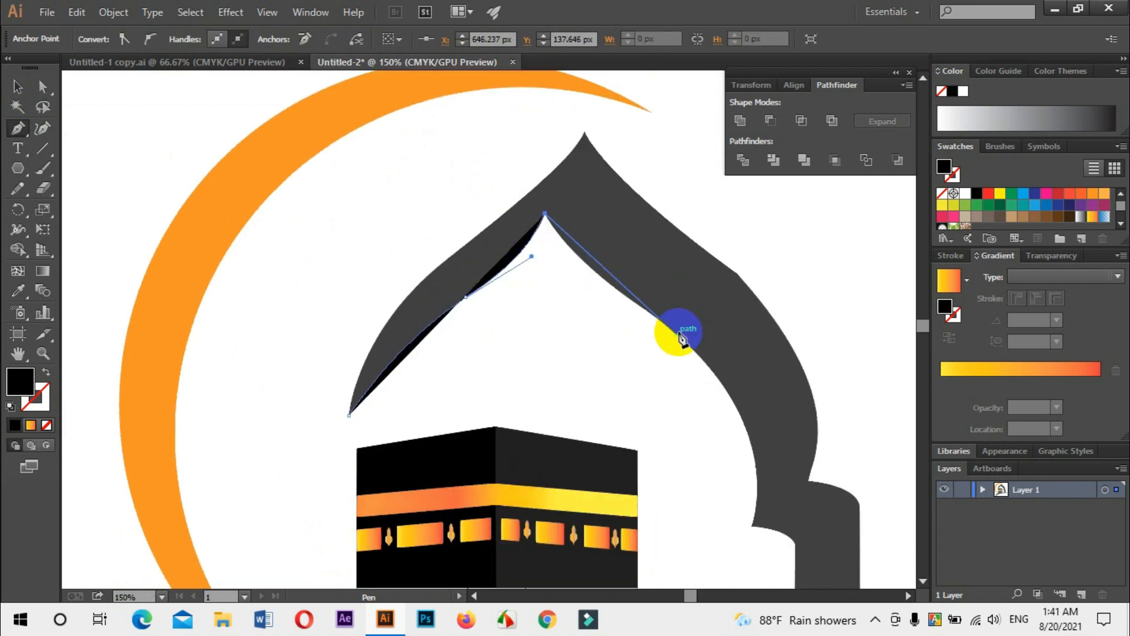
{"action": "left_click_drag", "start_coordinate": [662, 323], "coordinate": [728, 360]}
{"action": "key", "text": "ctrl+z"}
{"action": "key", "text": "ctrl+z"}
{"action": "key", "text": "ctrl+z"}
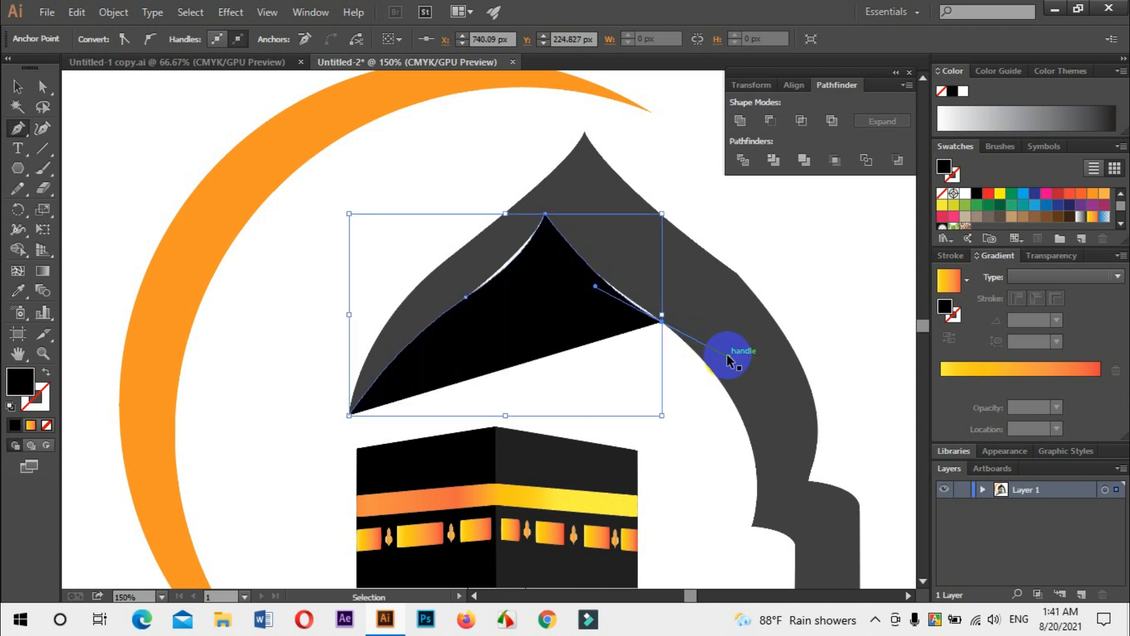
- Continue the arch's inner outline to a corner at the apex and along the right side's upper curve, with a black stroke and no fill
{"action": "left_click", "coordinate": [466, 298]}
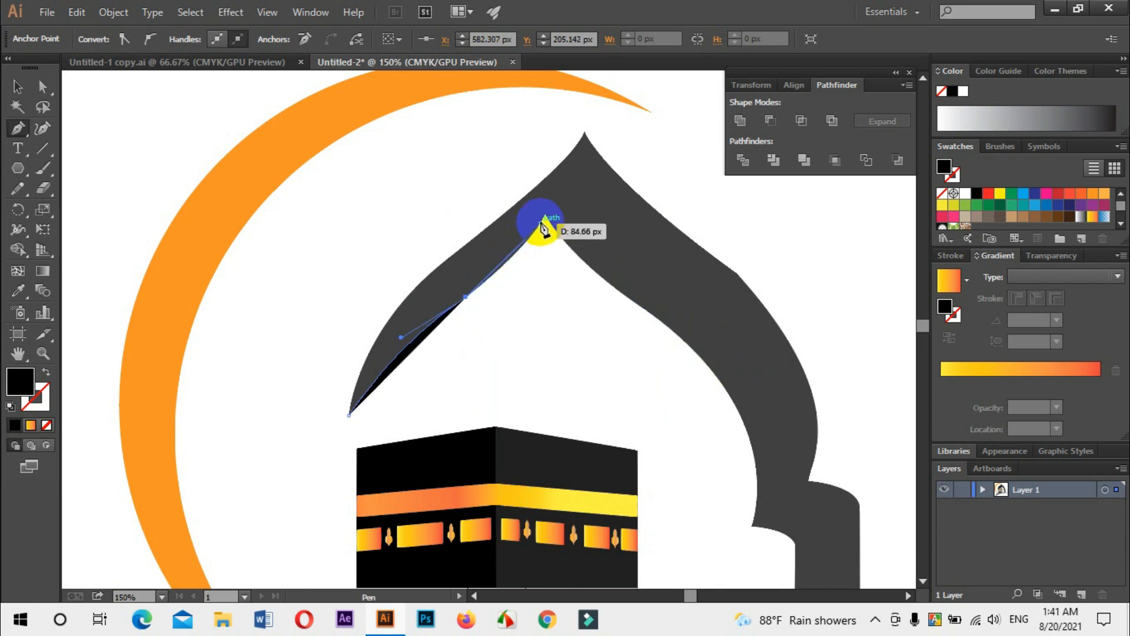
{"action": "left_click_drag", "start_coordinate": [545, 214], "coordinate": [557, 184]}
{"action": "left_click", "coordinate": [544, 217]}
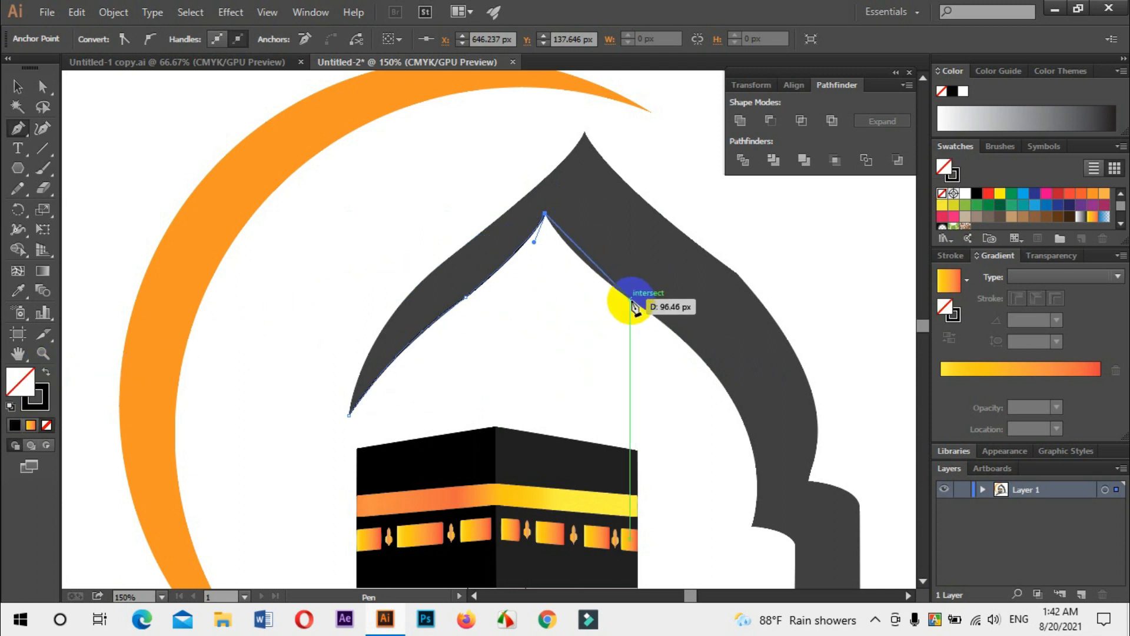
{"action": "left_click_drag", "start_coordinate": [630, 300], "coordinate": [652, 320]}
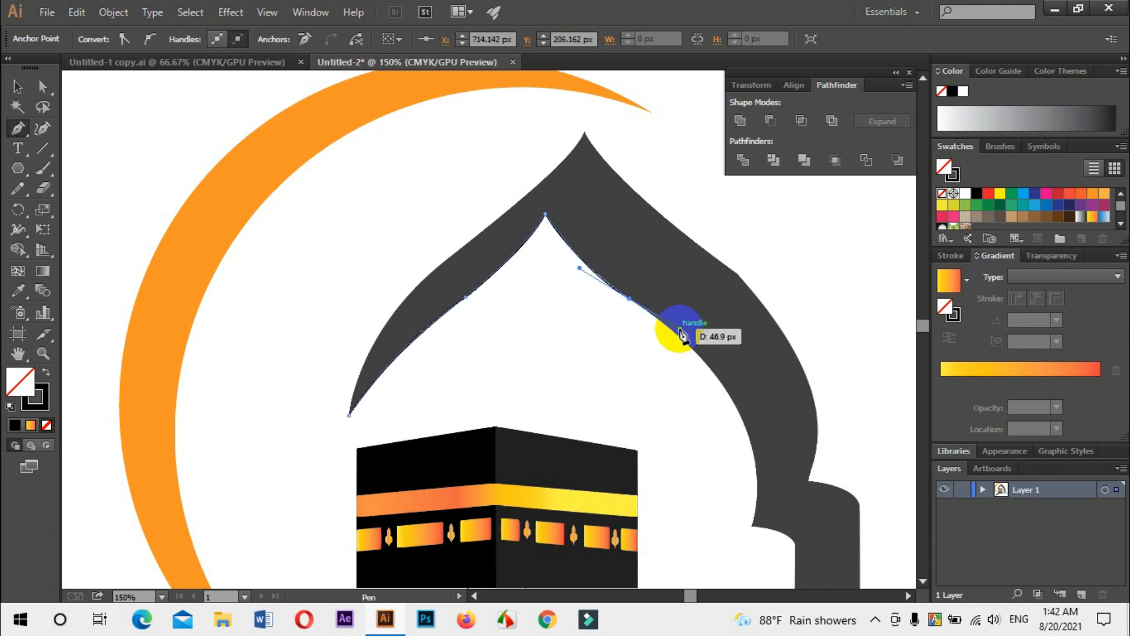
{"action": "left_click_drag", "start_coordinate": [680, 334], "coordinate": [680, 333]}
- Continue the arch's inner outline down its lower right curve to a corner anchor at the inner notch
{"action": "scroll", "coordinate": [683, 329], "scroll_direction": "down", "scroll_amount": 2}
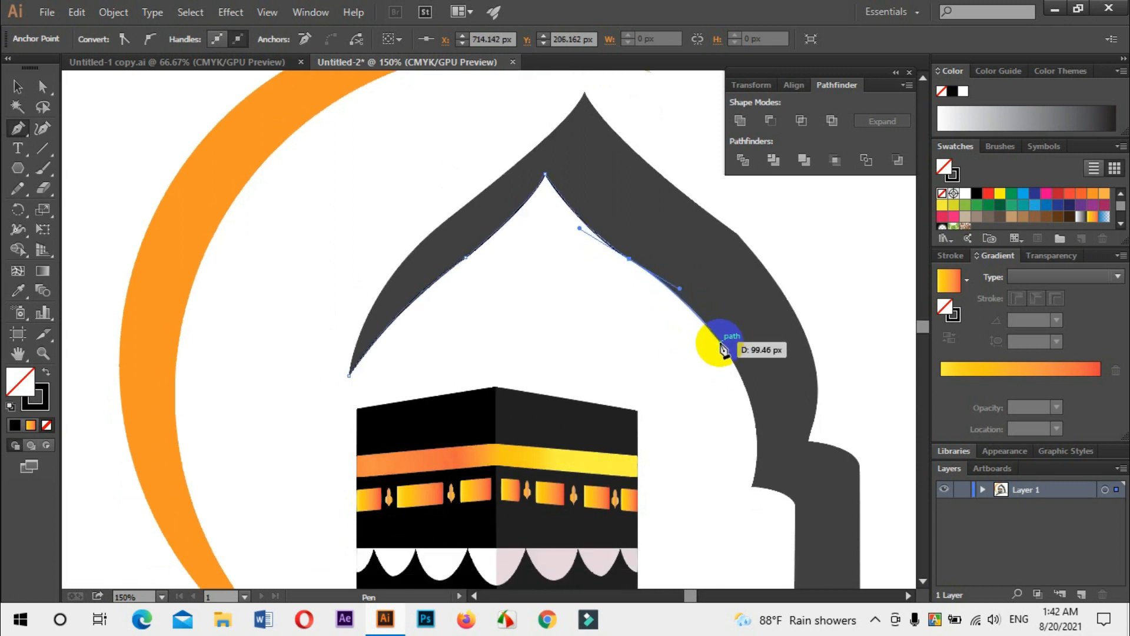
{"action": "left_click", "coordinate": [720, 342]}
{"action": "scroll", "coordinate": [723, 347], "scroll_direction": "down", "scroll_amount": 2}
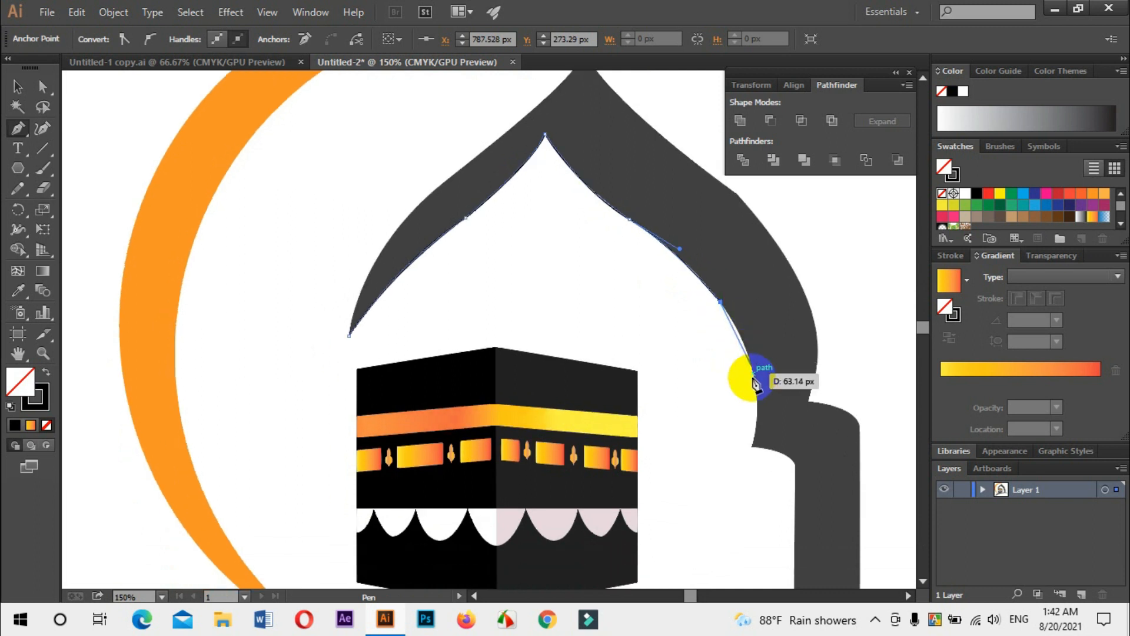
{"action": "left_click_drag", "start_coordinate": [752, 447], "coordinate": [732, 532]}
{"action": "scroll", "coordinate": [736, 442], "scroll_direction": "down", "scroll_amount": 3}
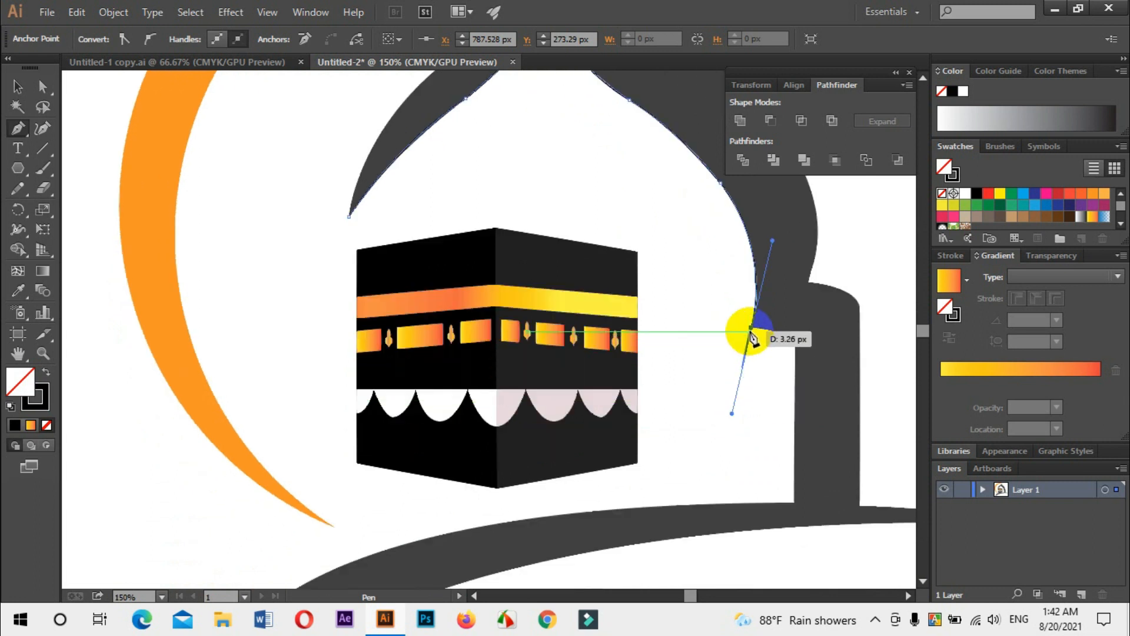
{"action": "left_click", "coordinate": [752, 327]}
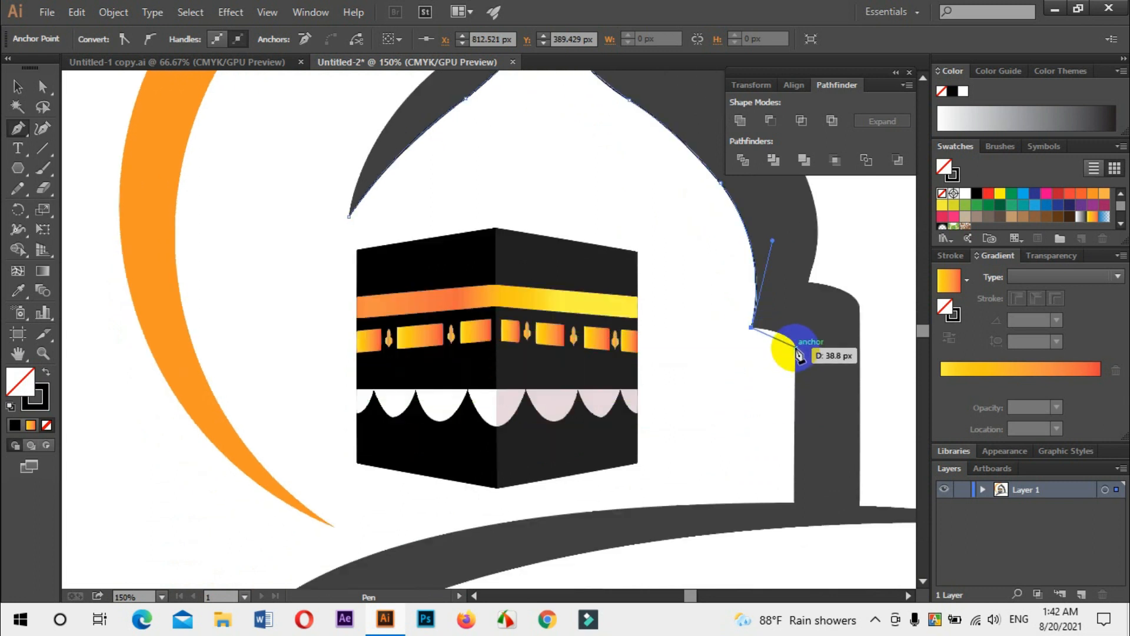
- Trace the small curved shoulder below the notch and the pillar's inner edge straight down to the base
{"action": "left_click_drag", "start_coordinate": [796, 346], "coordinate": [799, 369]}
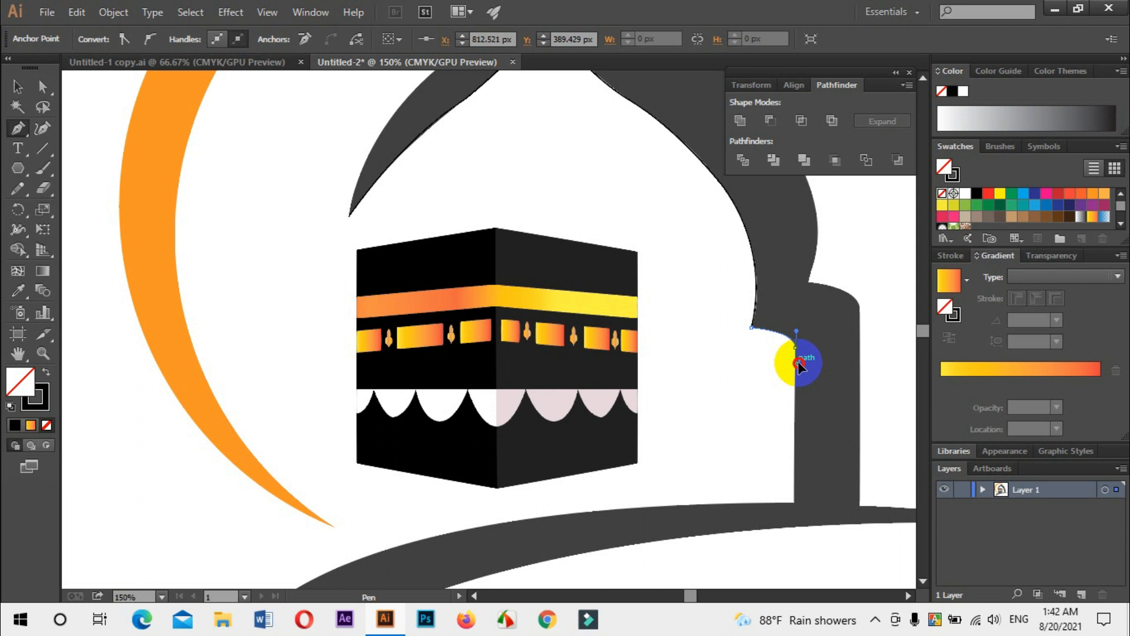
{"action": "scroll", "coordinate": [798, 354], "scroll_direction": "down", "scroll_amount": 2}
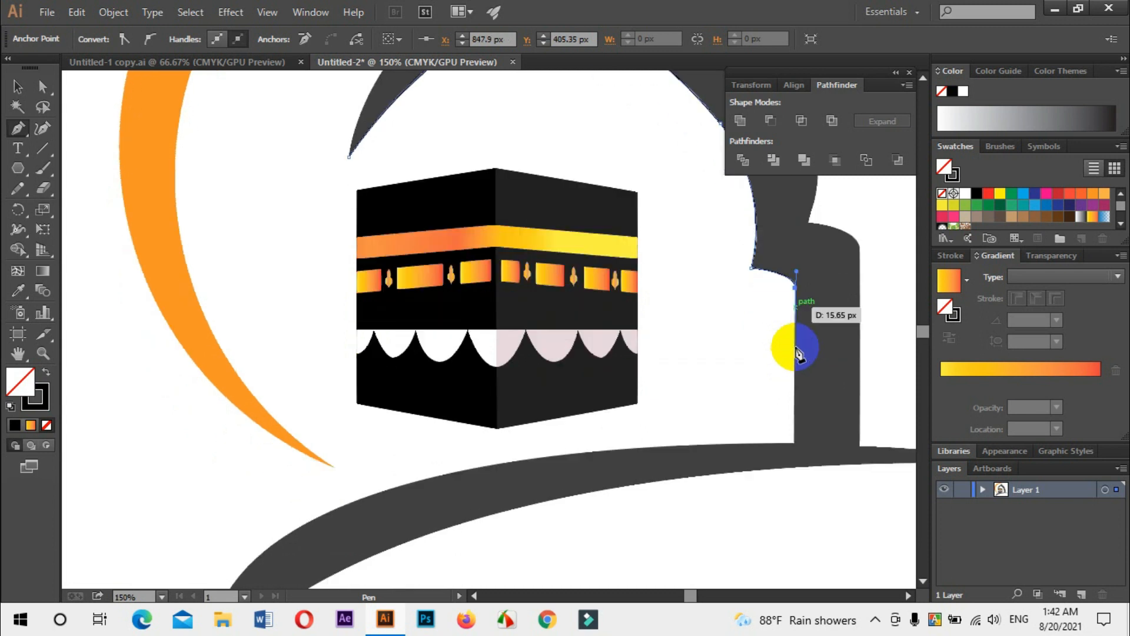
{"action": "left_click", "coordinate": [794, 442]}
- Trace the base's curved upper edge from the pillar to its far left tip, ending in a corner anchor
{"action": "scroll", "coordinate": [795, 442], "scroll_direction": "down", "scroll_amount": 2}
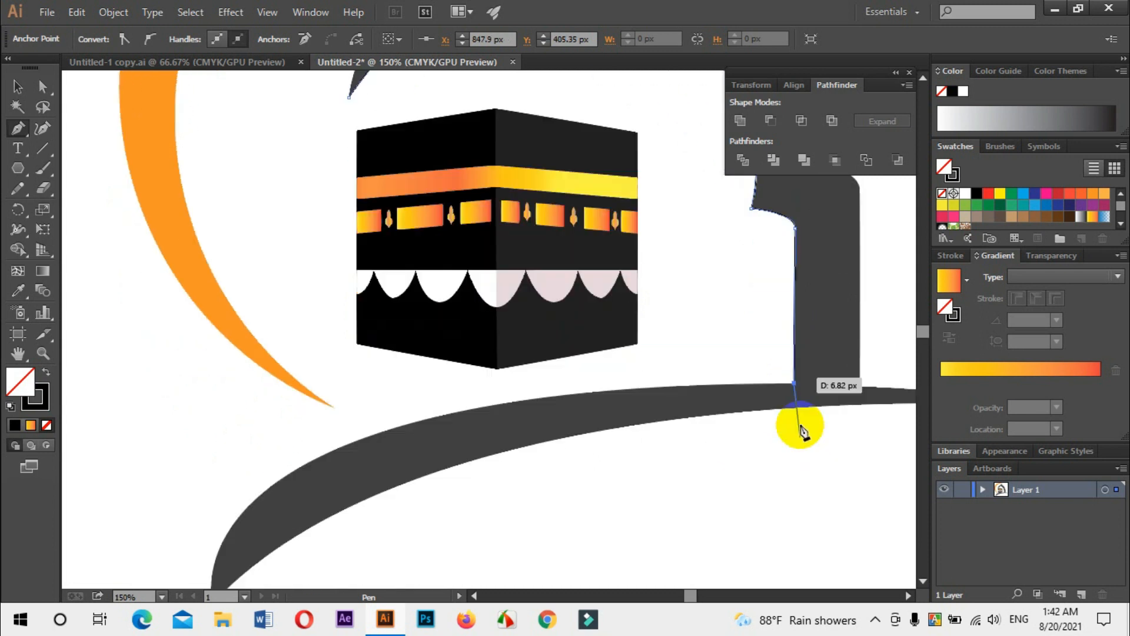
{"action": "scroll", "coordinate": [800, 433], "scroll_direction": "down", "scroll_amount": 3}
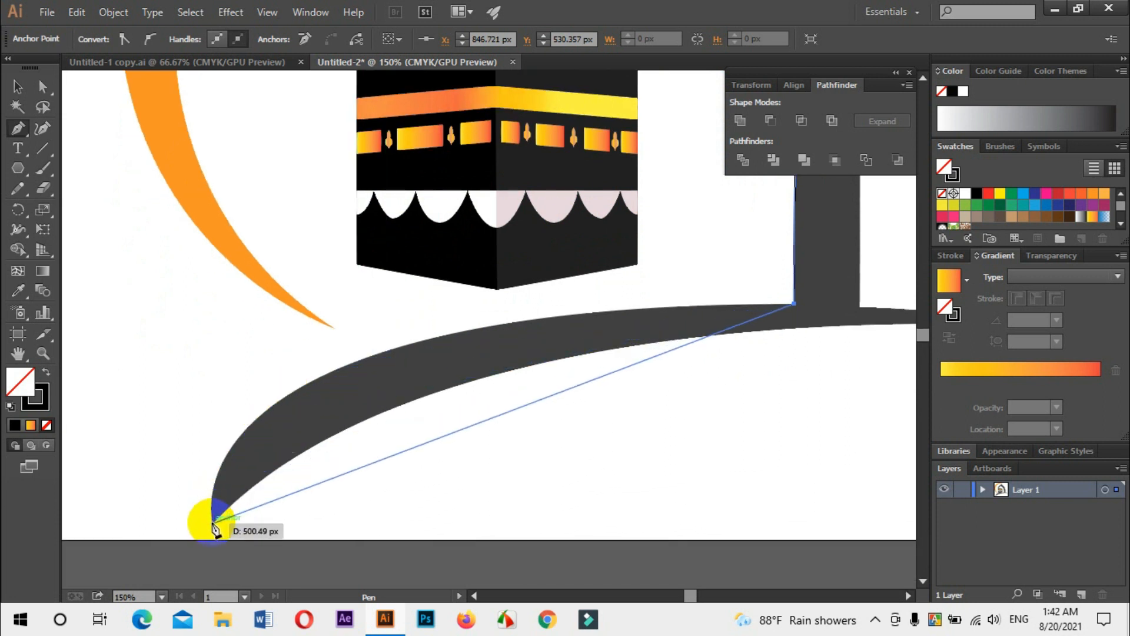
{"action": "mouse_move", "coordinate": [213, 524]}
{"action": "left_mouse_down"}
{"action": "mouse_move", "coordinate": [232, 567]}
{"action": "mouse_move", "coordinate": [212, 606]}
{"action": "mouse_move", "coordinate": [233, 631]}
{"action": "mouse_move", "coordinate": [112, 577]}
{"action": "mouse_move", "coordinate": [152, 618]}
{"action": "mouse_move", "coordinate": [215, 583]}
{"action": "mouse_move", "coordinate": [184, 527]}
{"action": "mouse_move", "coordinate": [227, 510]}
{"action": "left_mouse_up"}
{"action": "scroll", "coordinate": [233, 511], "scroll_direction": "up", "scroll_amount": 12}
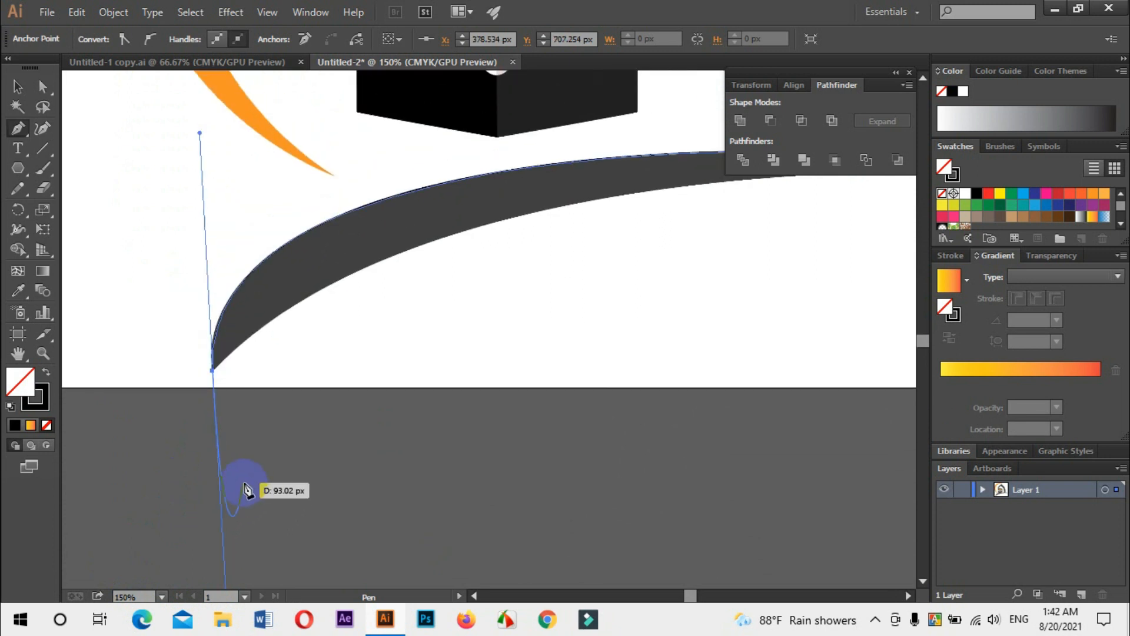
{"action": "scroll", "coordinate": [297, 476], "scroll_direction": "up", "scroll_amount": 1}
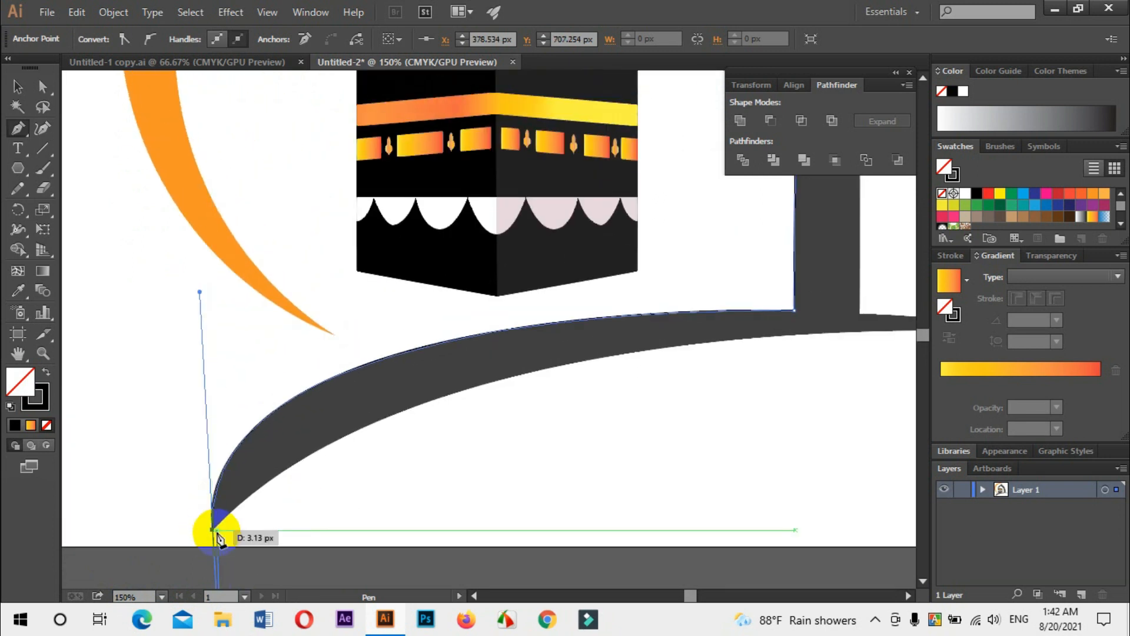
{"action": "left_click", "coordinate": [213, 533]}
- Trace the base's lower edge to its right tip and the tail's upper edge back to the pillar's outer foot
{"action": "key", "text": "ctrl+minus"}
{"action": "key", "text": "ctrl+minus"}
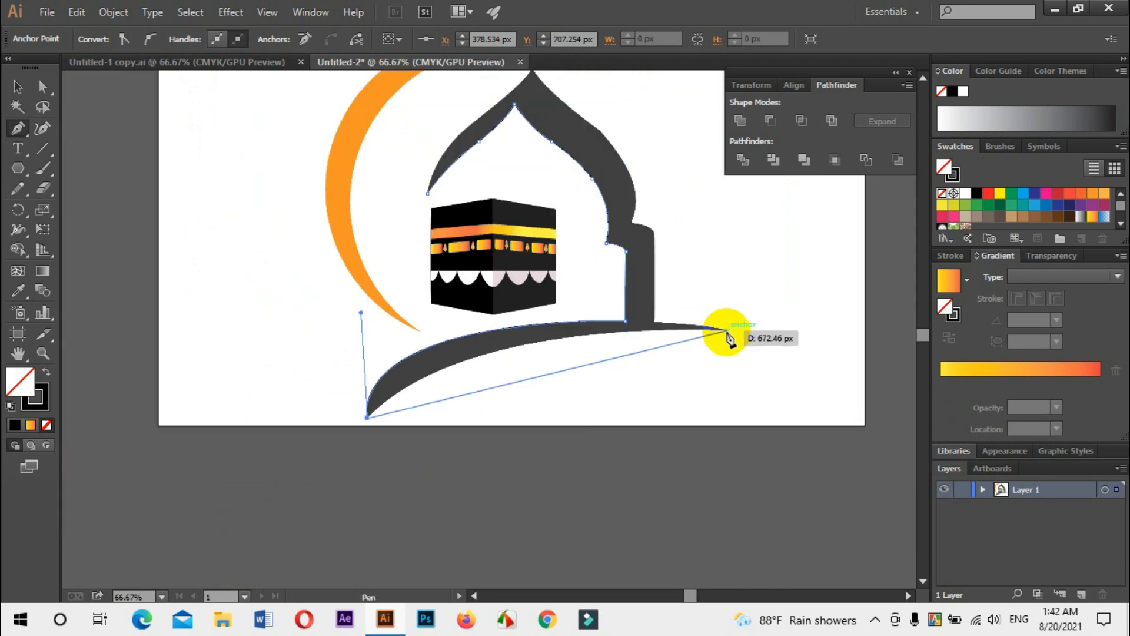
{"action": "left_click_drag", "start_coordinate": [727, 334], "coordinate": [847, 339]}
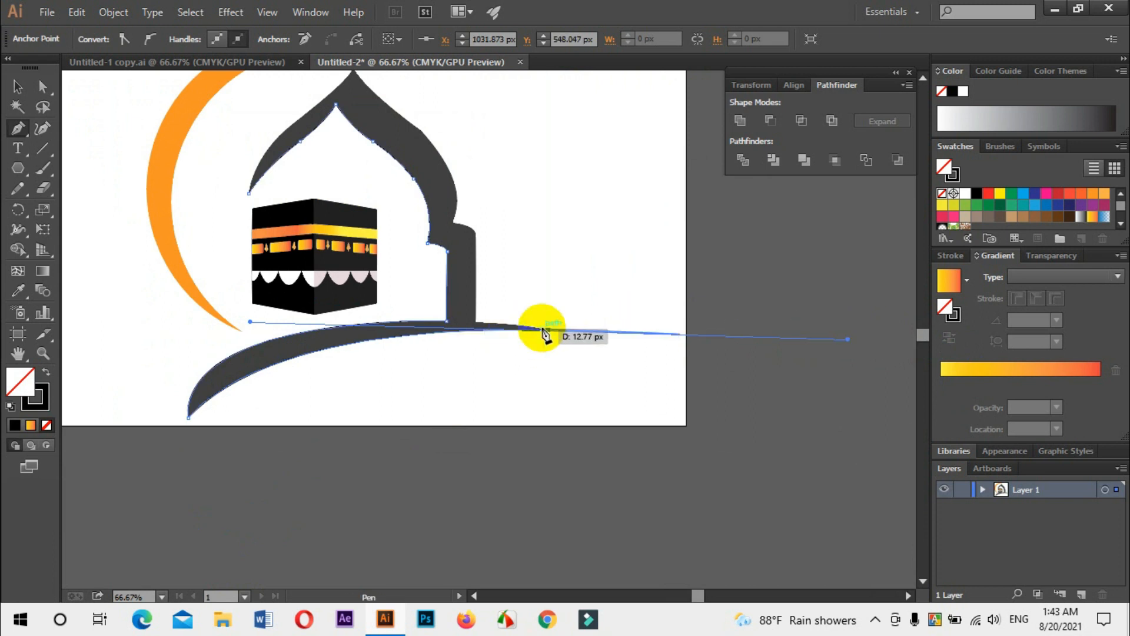
{"action": "key", "text": "ctrl+space"}
{"action": "left_click", "coordinate": [488, 314], "text": "ctrl"}
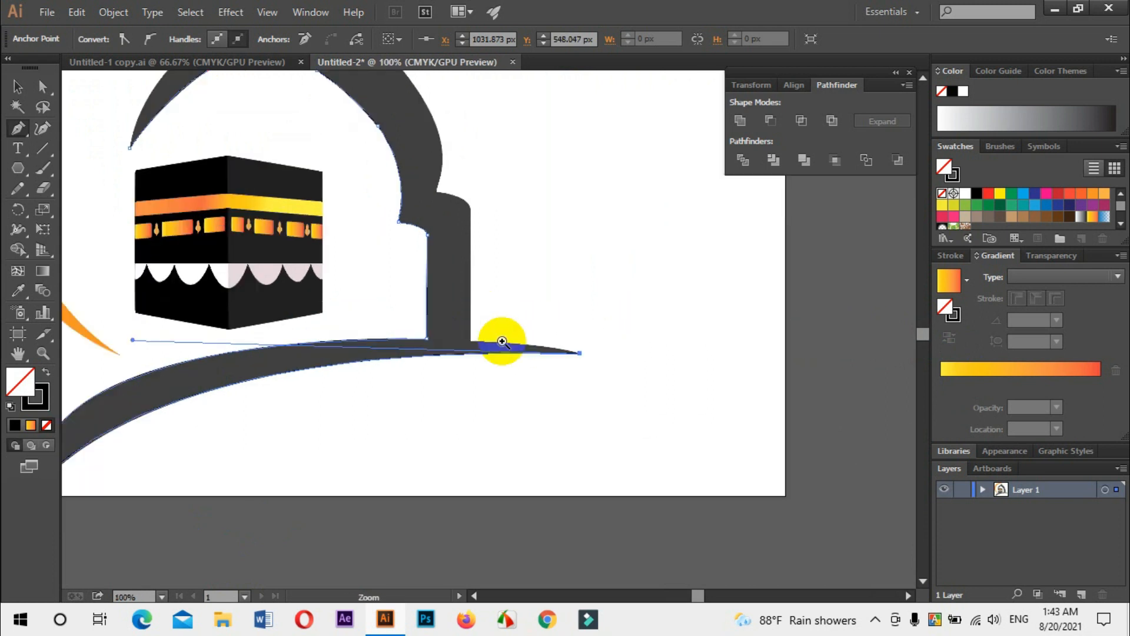
{"action": "left_click", "coordinate": [471, 346]}
{"action": "left_click", "coordinate": [427, 346]}
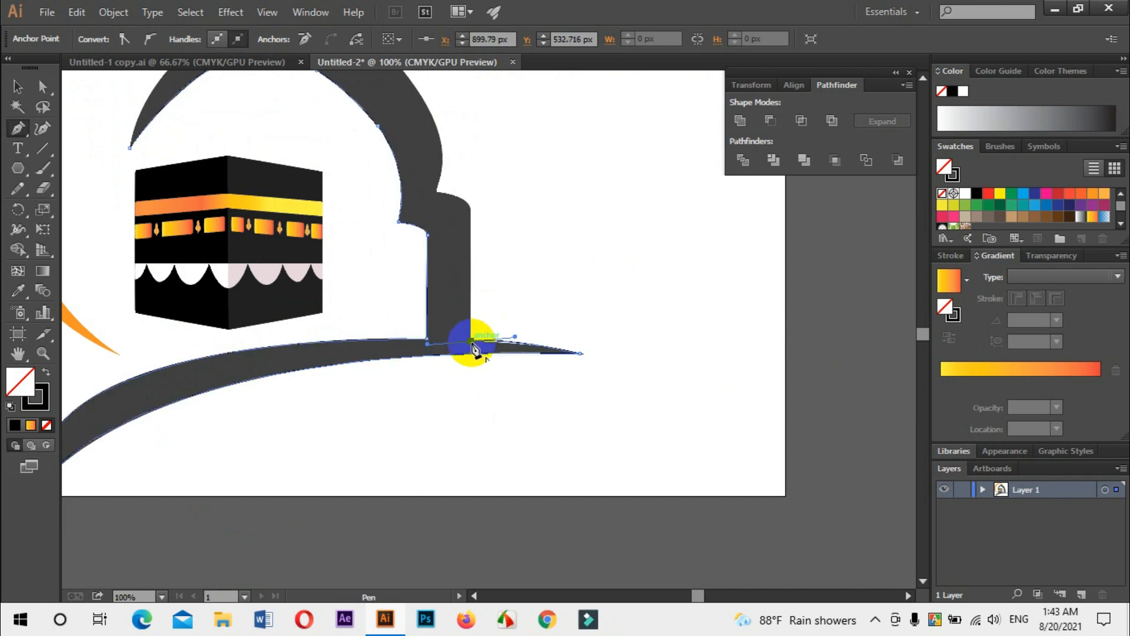
- Trace the pillar's outer edge upward and its curved shoulder to the arch's outer notch
{"action": "left_click", "coordinate": [470, 216]}
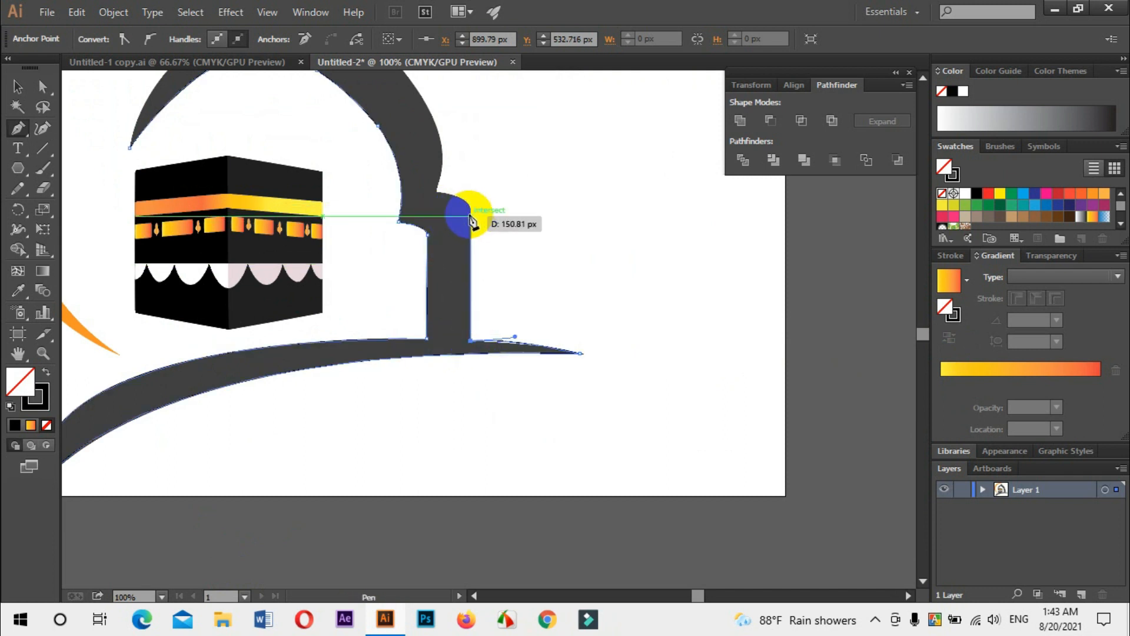
{"action": "scroll", "coordinate": [470, 224], "scroll_direction": "up", "scroll_amount": 5}
{"action": "key", "text": "ctrl+space"}
{"action": "left_click", "coordinate": [468, 353]}
{"action": "left_click_drag", "start_coordinate": [441, 296], "coordinate": [382, 290]}
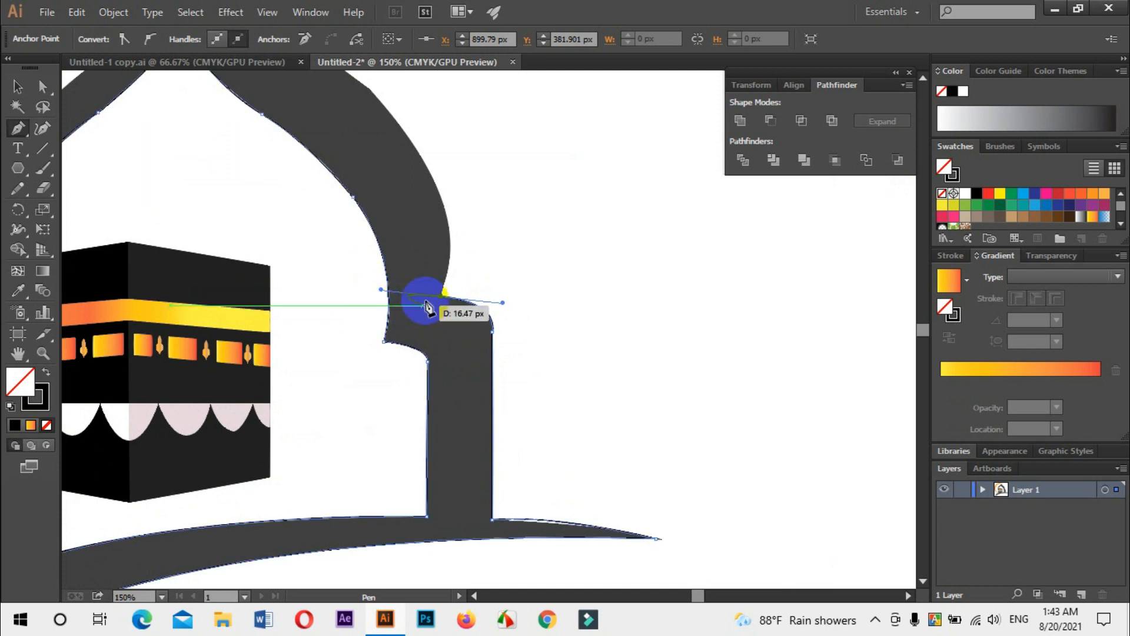
- Trace the arch's outer right side in two curved segments up to a corner anchor at the outer apex
{"action": "scroll", "coordinate": [441, 297], "scroll_direction": "up", "scroll_amount": 5}
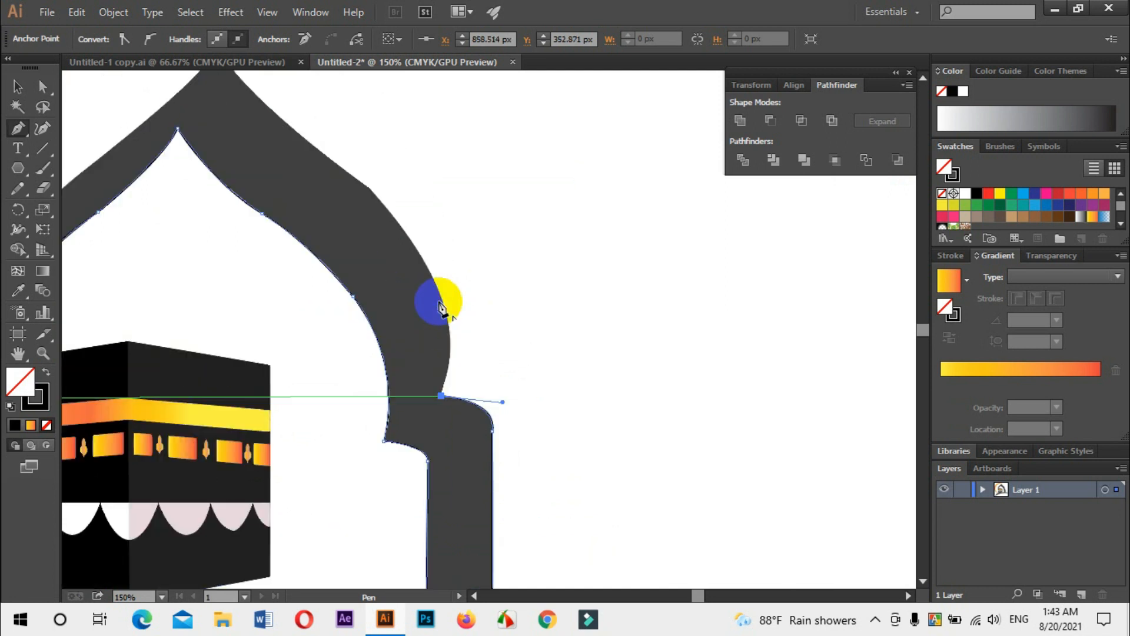
{"action": "left_click_drag", "start_coordinate": [362, 242], "coordinate": [236, 133]}
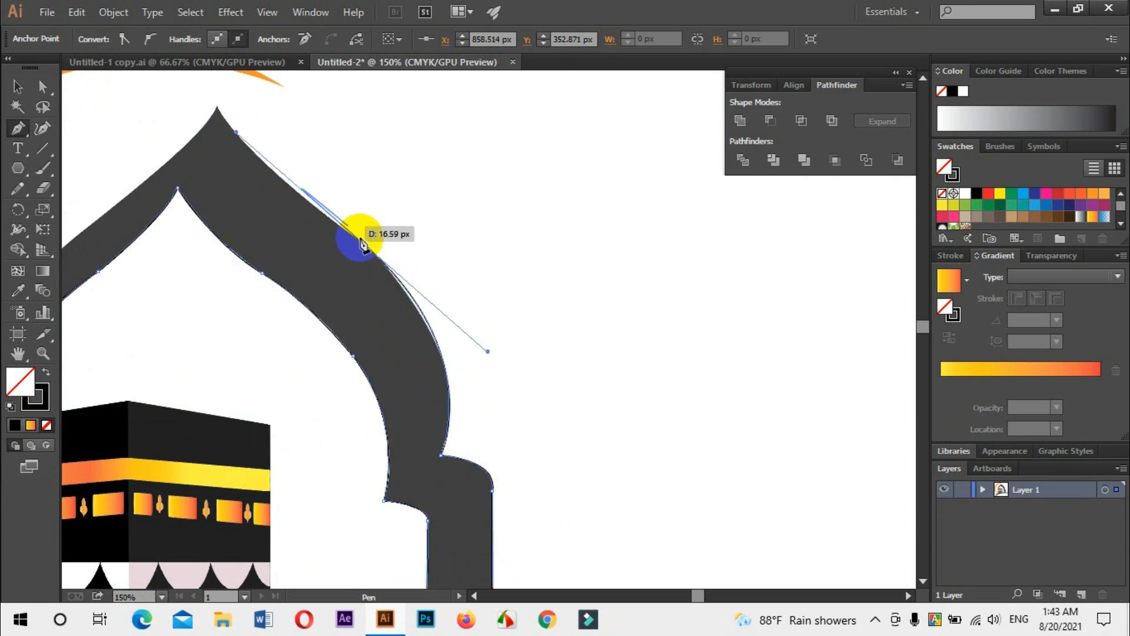
{"action": "left_click_drag", "start_coordinate": [363, 246], "coordinate": [179, 190]}
{"action": "key", "text": "ctrl+z"}
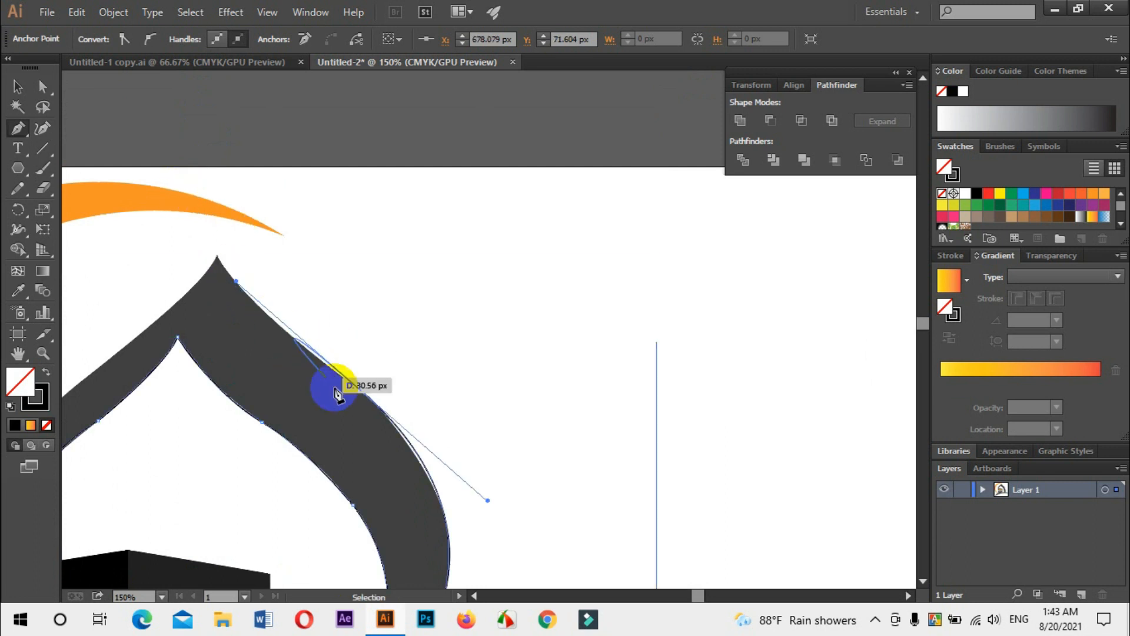
{"action": "left_click_drag", "start_coordinate": [362, 393], "coordinate": [177, 191]}
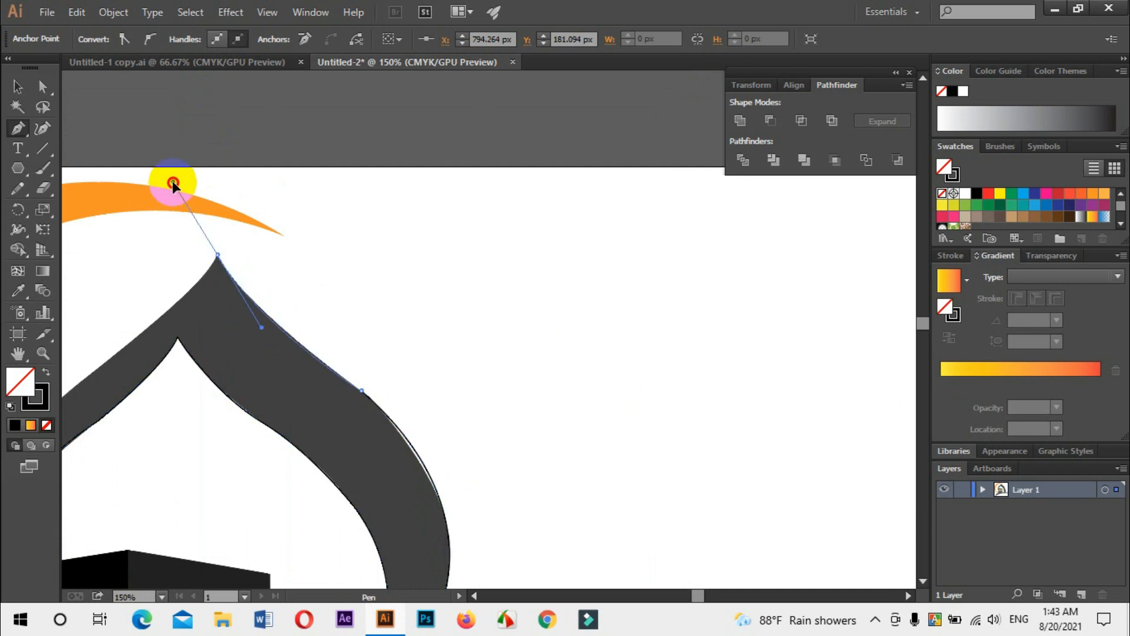
{"action": "left_click_drag", "start_coordinate": [240, 308], "coordinate": [599, 280]}
{"action": "left_click", "coordinate": [584, 230]}
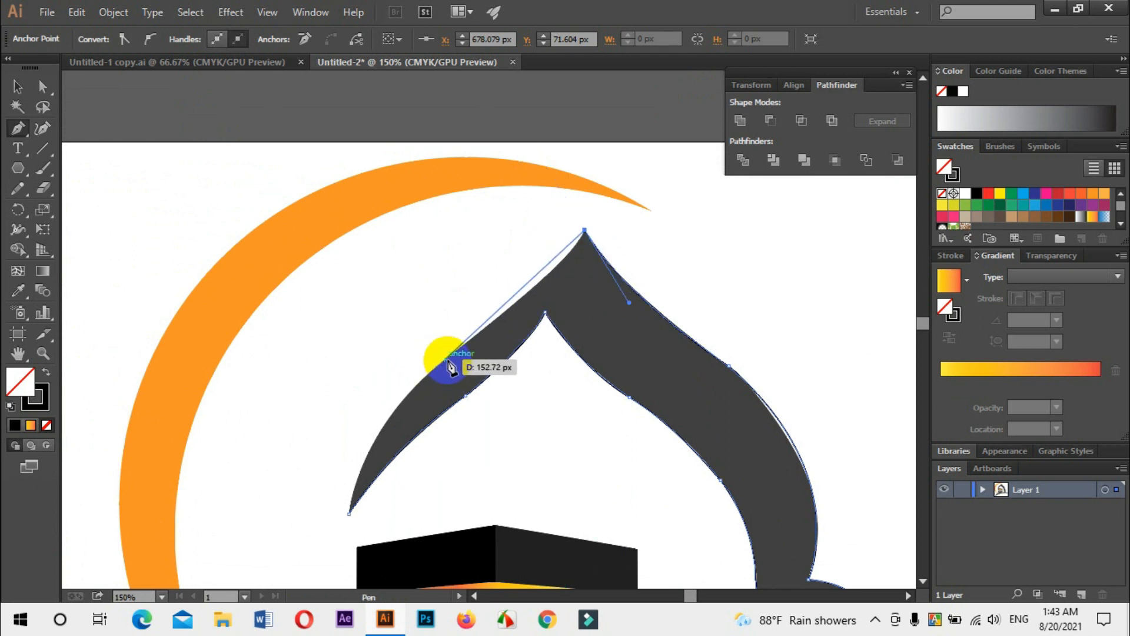
- Trace the arch's outer left edge through a midway corner and close the outline at the left tip
{"action": "left_click_drag", "start_coordinate": [457, 350], "coordinate": [350, 429]}
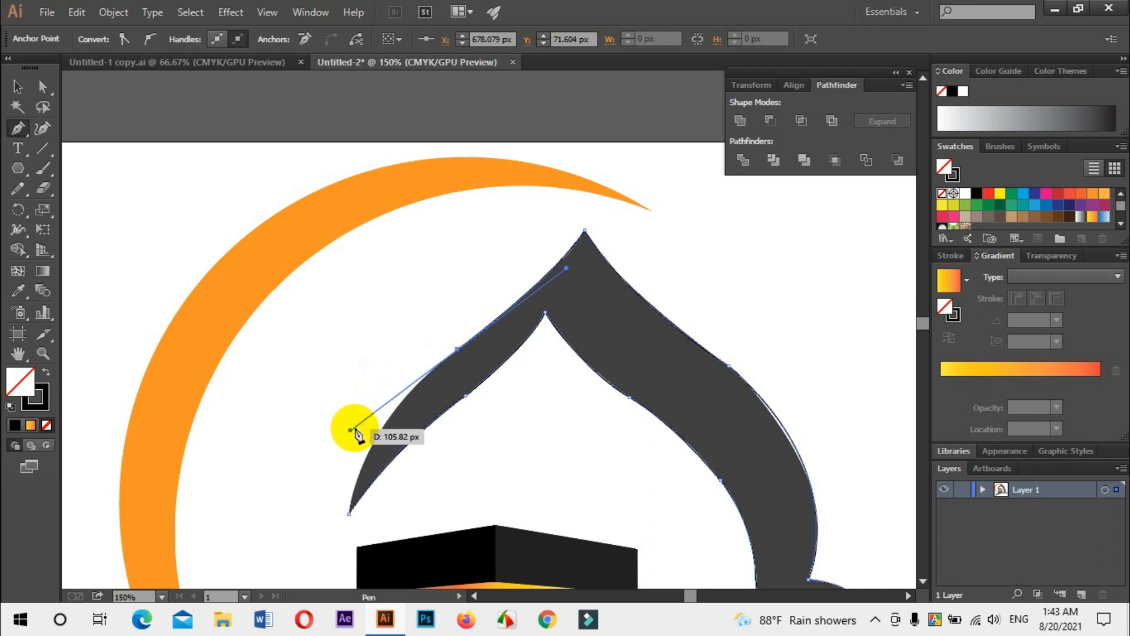
{"action": "left_click", "coordinate": [457, 349]}
{"action": "left_click_drag", "start_coordinate": [349, 513], "coordinate": [328, 459]}
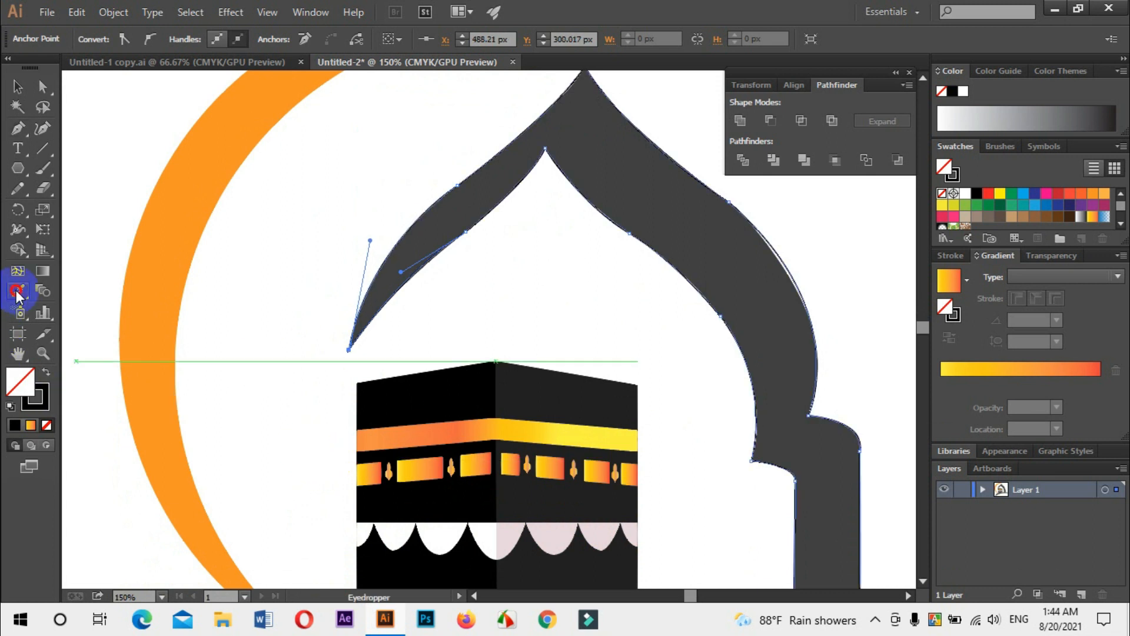
- Apply the reference arch's dark grey fill without stroke to the traced outline using the Eyedropper, and deselect it
{"action": "left_click", "coordinate": [441, 227]}
{"action": "left_click", "coordinate": [17, 88]}
{"action": "left_click", "coordinate": [268, 300]}
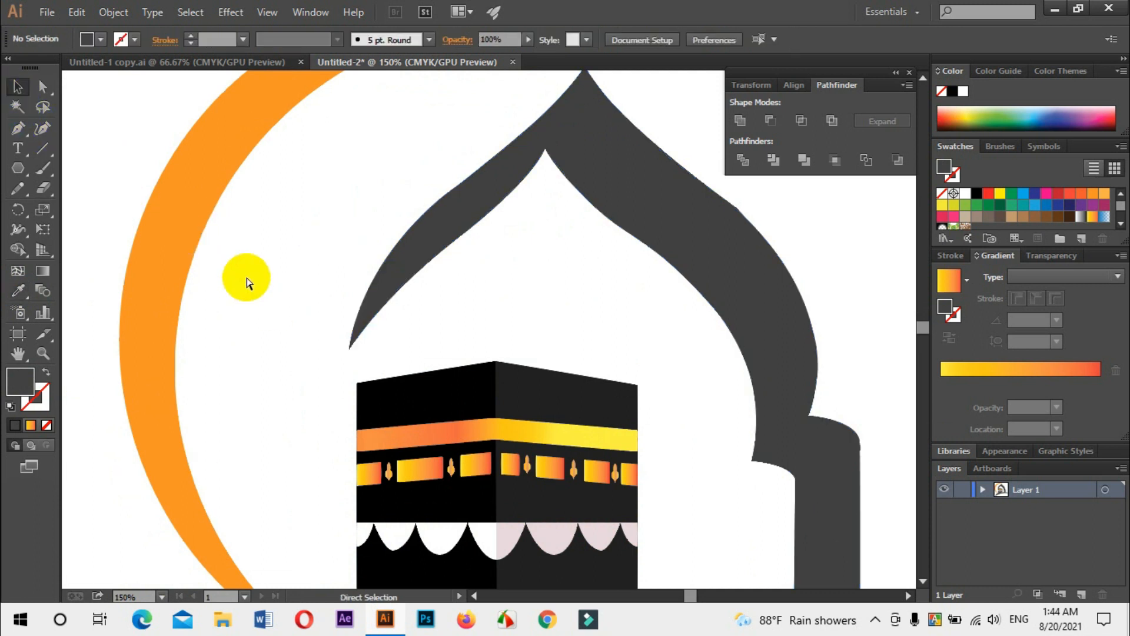
{"action": "key", "text": "ctrl+0"}
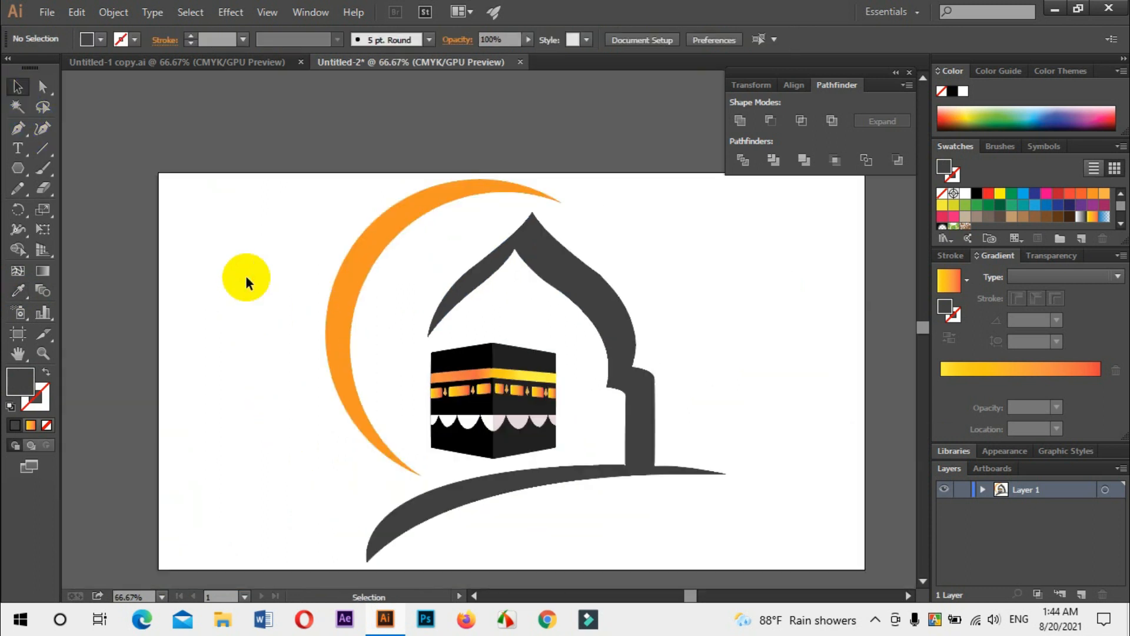
- Draw a circle with the Ellipse tool, place it beside the artboard, and enlarge it from its centre
{"action": "right_click", "coordinate": [15, 169]}
{"action": "left_click", "coordinate": [80, 207]}
{"action": "scroll", "coordinate": [459, 321], "scroll_direction": "down", "scroll_amount": 1}
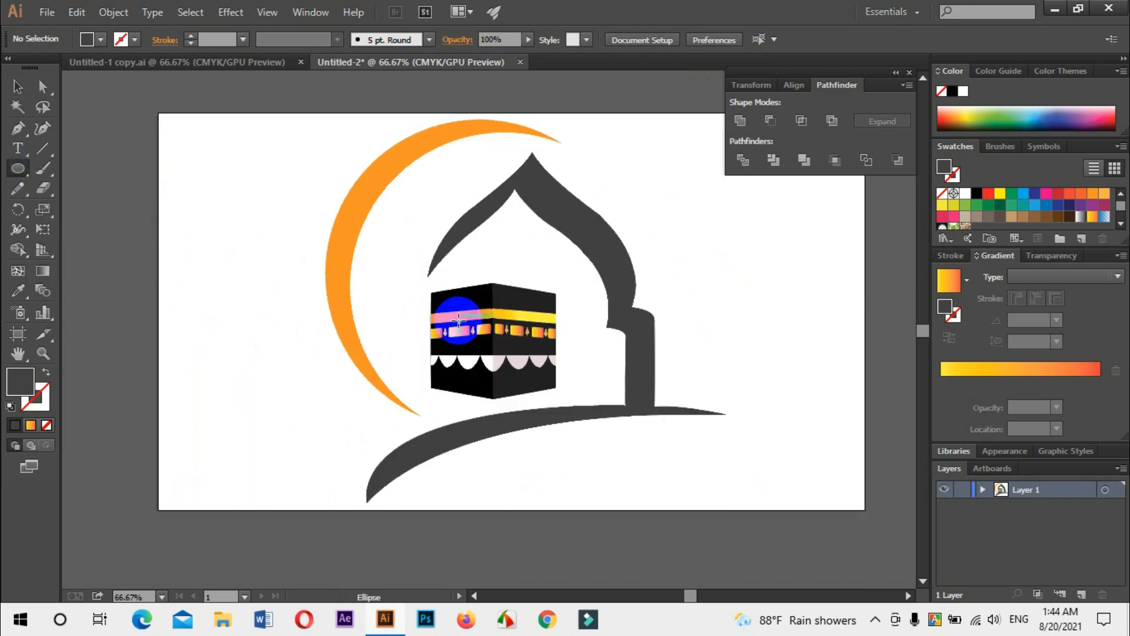
{"action": "left_click_drag", "start_coordinate": [746, 289], "coordinate": [819, 383]}
{"action": "left_click_drag", "start_coordinate": [736, 396], "coordinate": [399, 364]}
{"action": "left_click", "coordinate": [17, 86]}
{"action": "left_click_drag", "start_coordinate": [486, 245], "coordinate": [730, 300]}
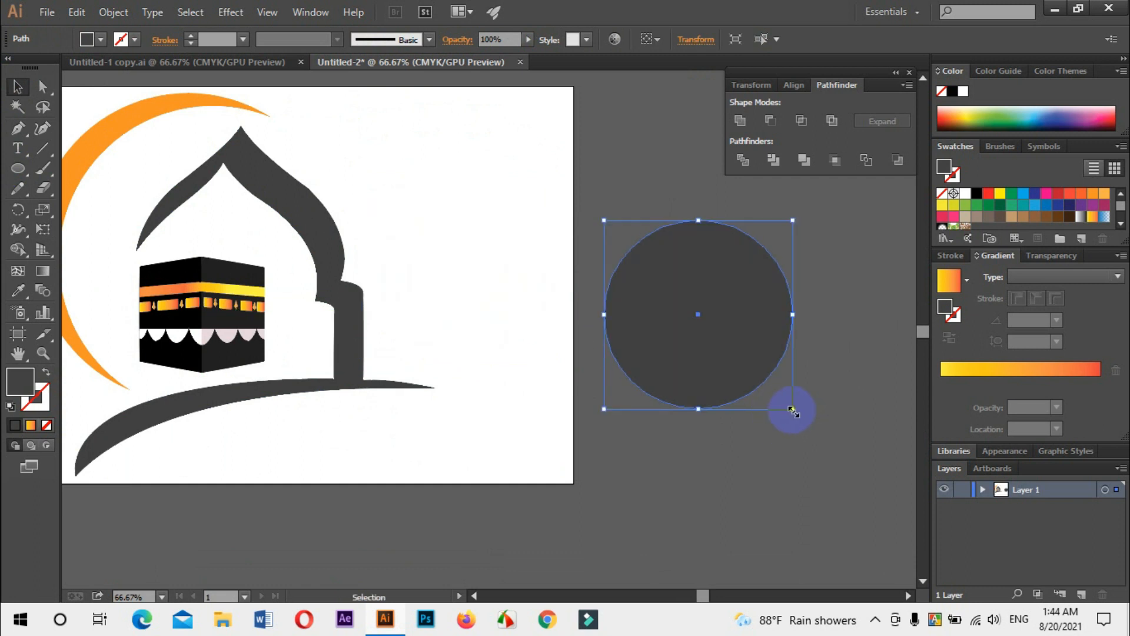
{"action": "left_click_drag", "start_coordinate": [792, 410], "coordinate": [824, 440]}
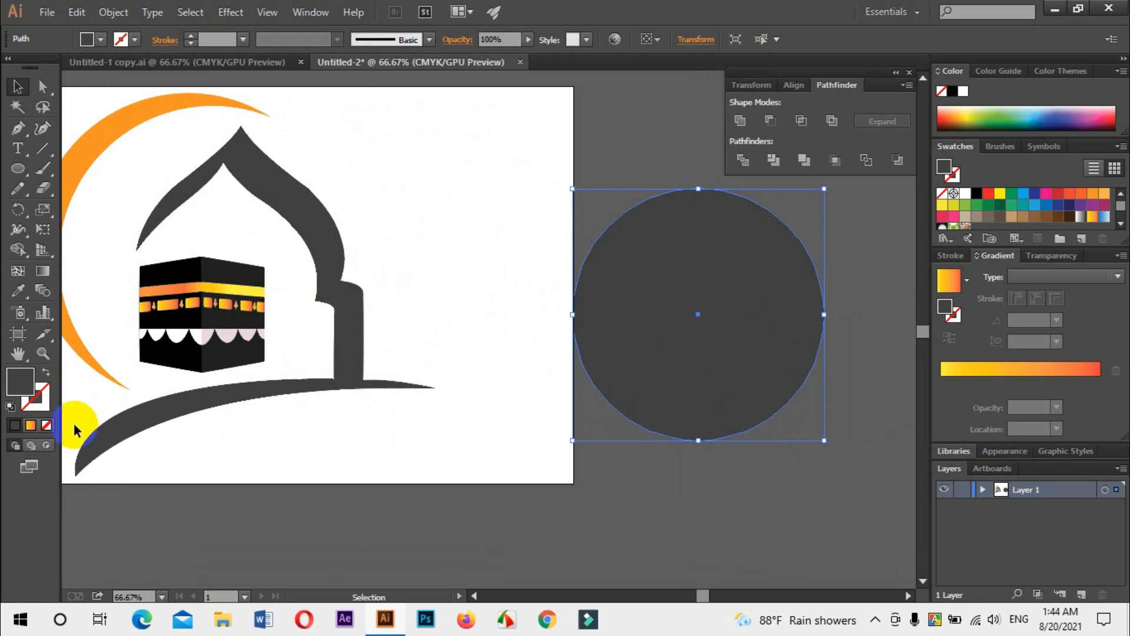
- Give the circle a 1 pt white stroke and no fill
{"action": "left_click", "coordinate": [46, 373]}
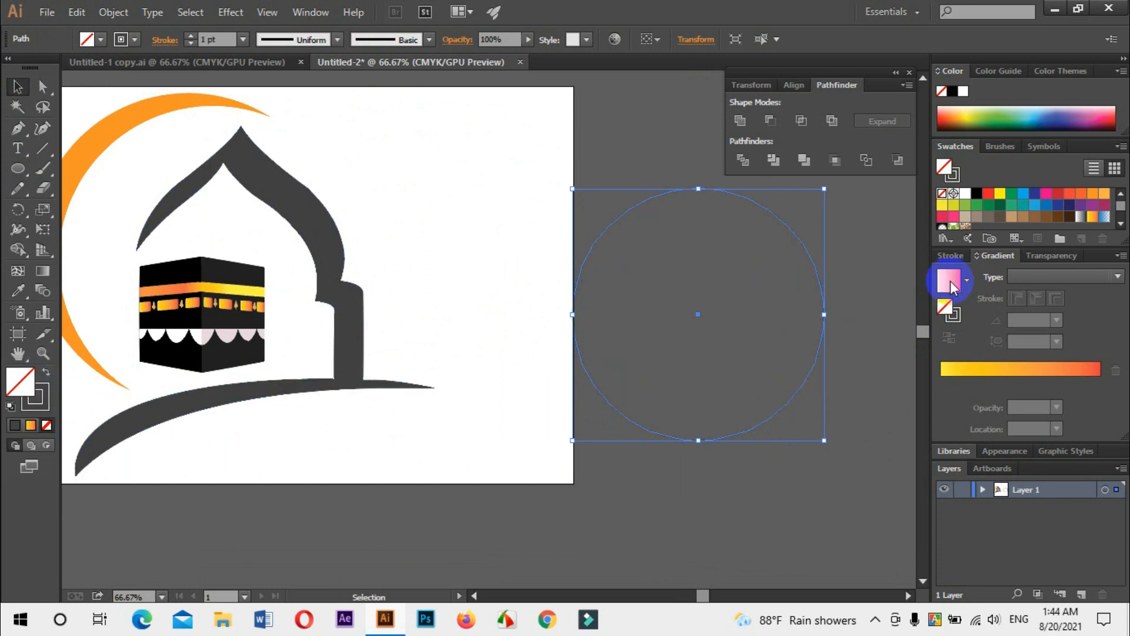
{"action": "left_click", "coordinate": [966, 195]}
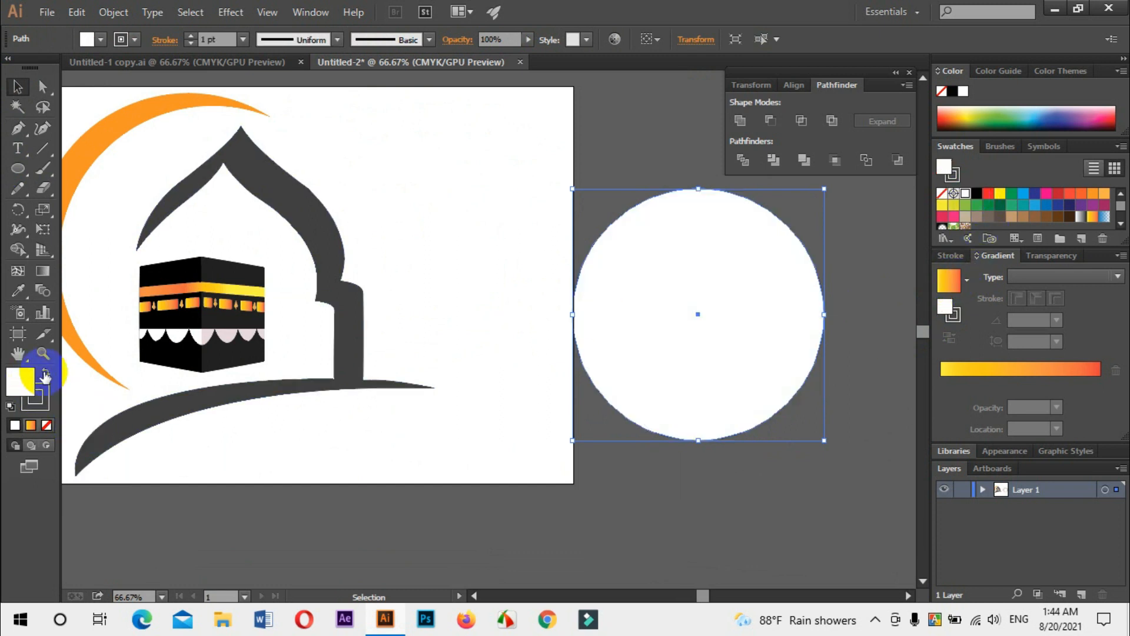
{"action": "left_click", "coordinate": [46, 373]}
{"action": "left_click", "coordinate": [46, 425]}
{"action": "left_click", "coordinate": [38, 403]}
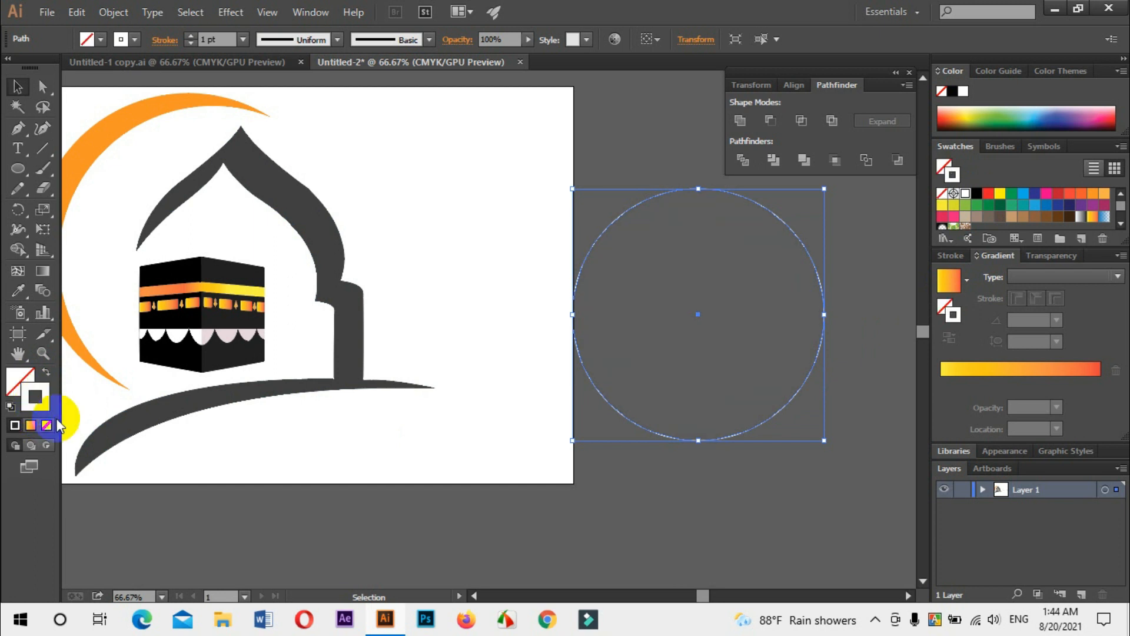
- Duplicate the circle with a slight offset to the right and upward
{"action": "left_click_drag", "start_coordinate": [761, 426], "coordinate": [768, 425]}
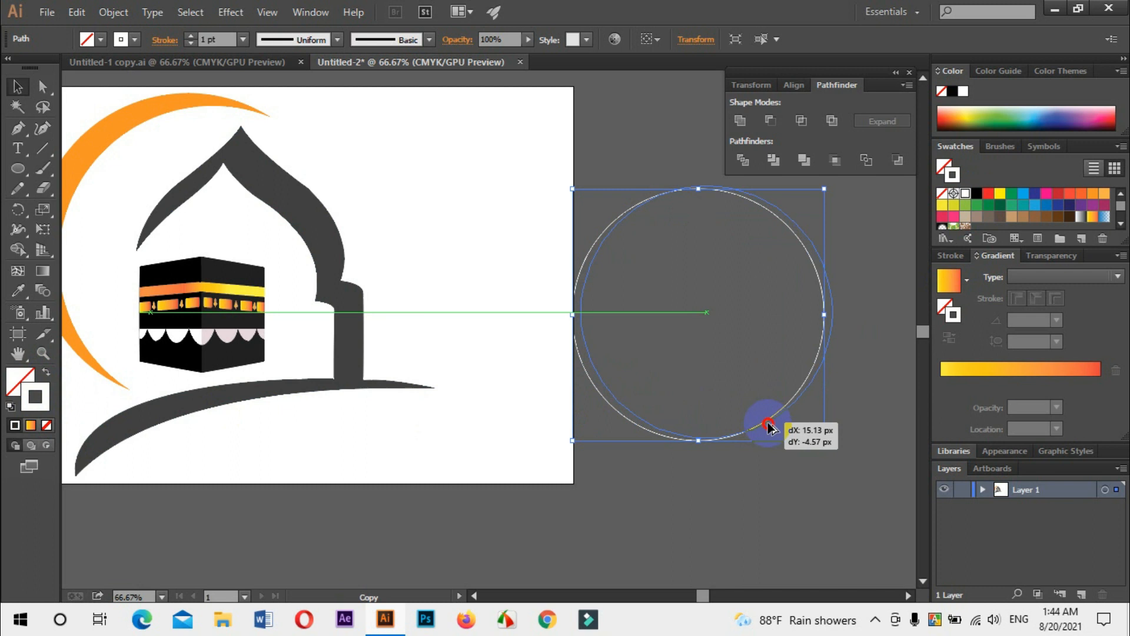
{"action": "left_click_drag", "start_coordinate": [772, 426], "coordinate": [778, 421]}
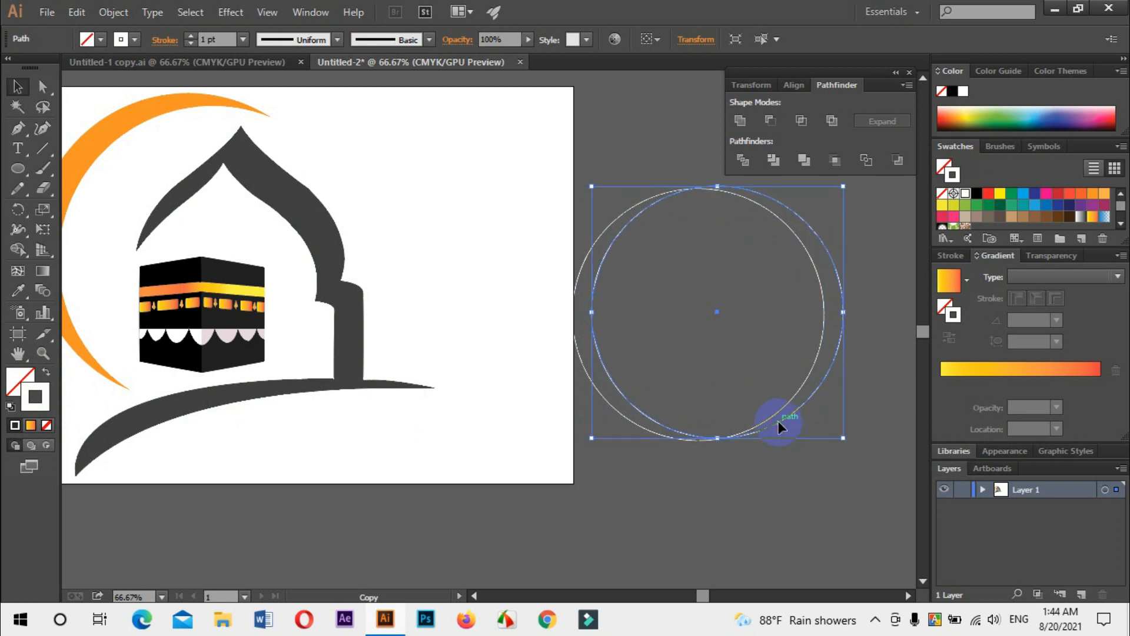
- Divide the two overlapping circles with Pathfinder and ungroup the resulting pieces
{"action": "left_click", "coordinate": [625, 369], "text": "shift"}
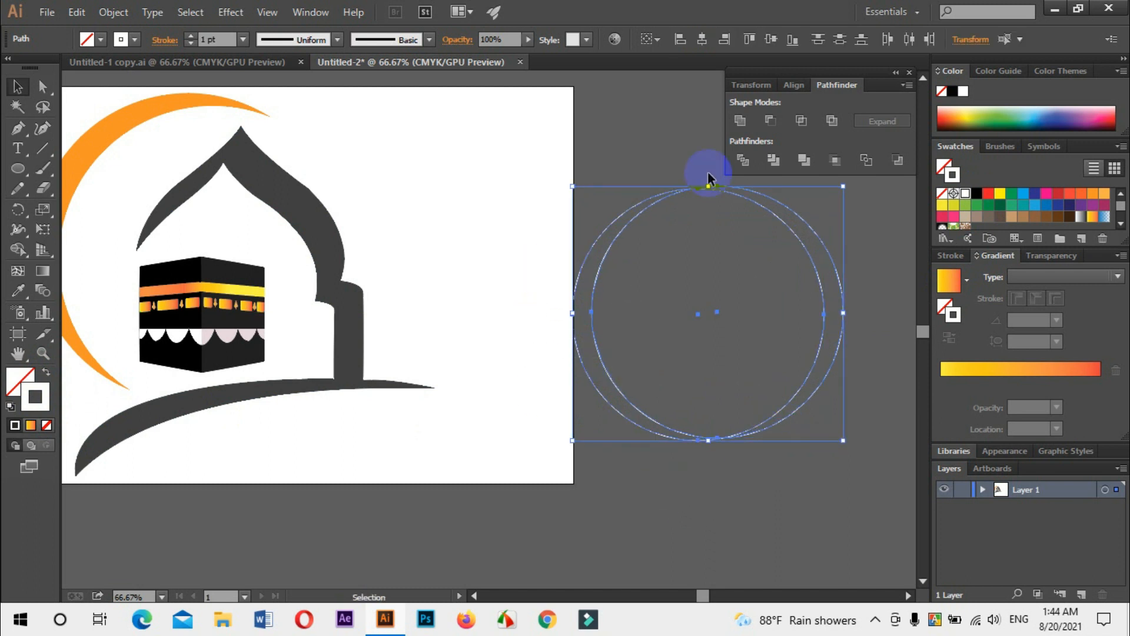
{"action": "left_click", "coordinate": [742, 160]}
{"action": "right_click", "coordinate": [701, 193]}
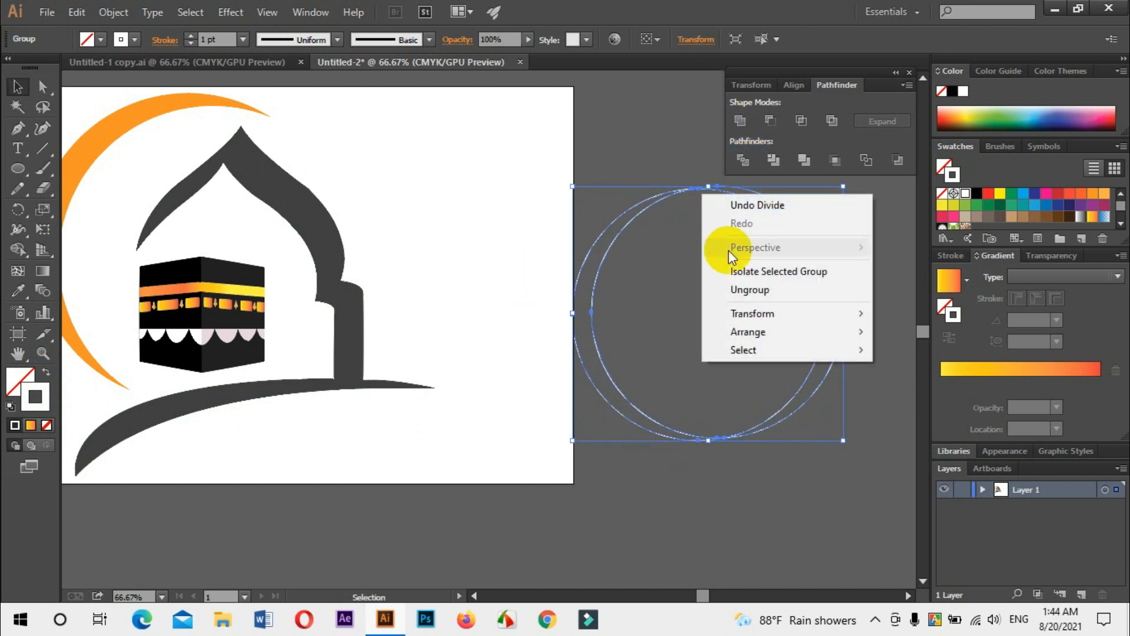
{"action": "left_click", "coordinate": [740, 290]}
{"action": "left_click", "coordinate": [735, 296]}
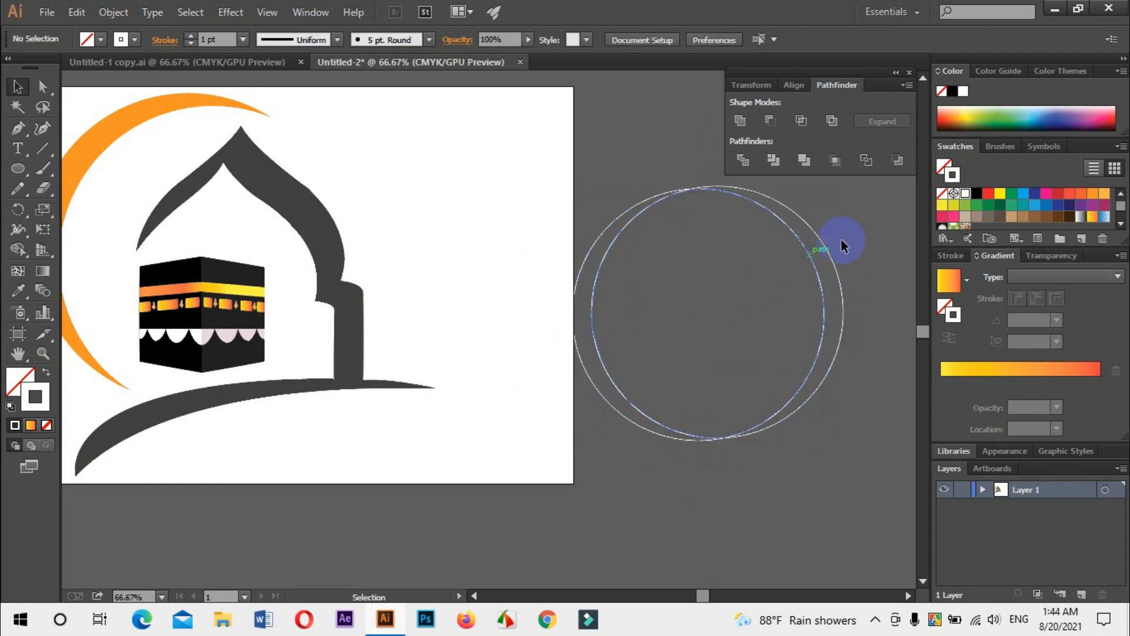
- Delete the outer right sliver and the overlapping middle piece, keeping only the left crescent
{"action": "left_click", "coordinate": [822, 276]}
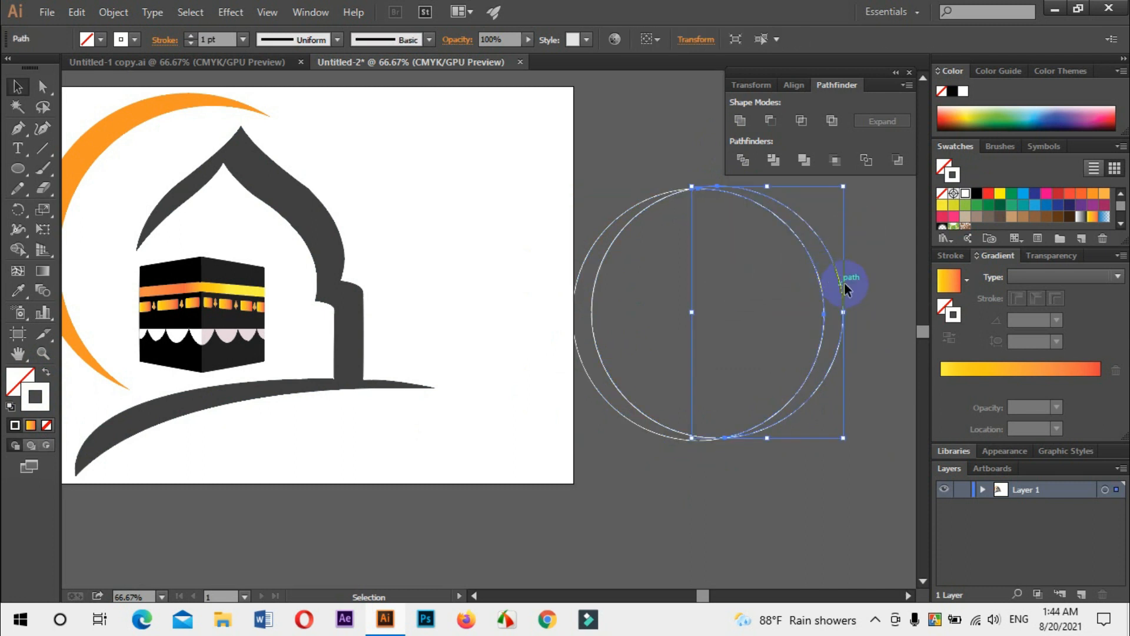
{"action": "left_click", "coordinate": [845, 285]}
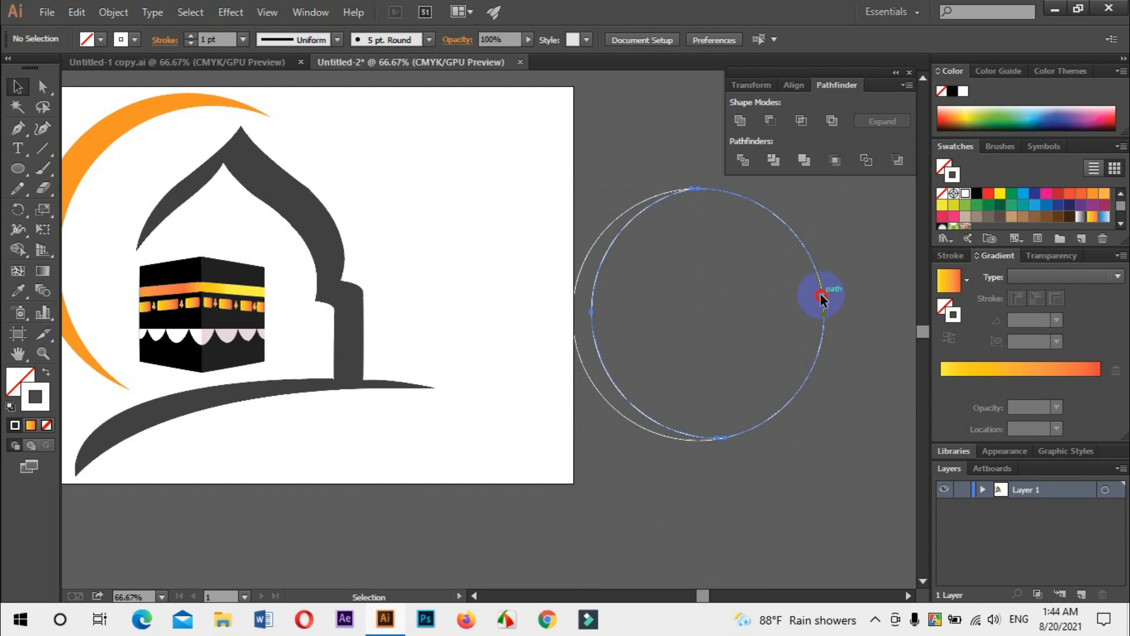
{"action": "left_click", "coordinate": [821, 298]}
{"action": "key", "text": "Delete"}
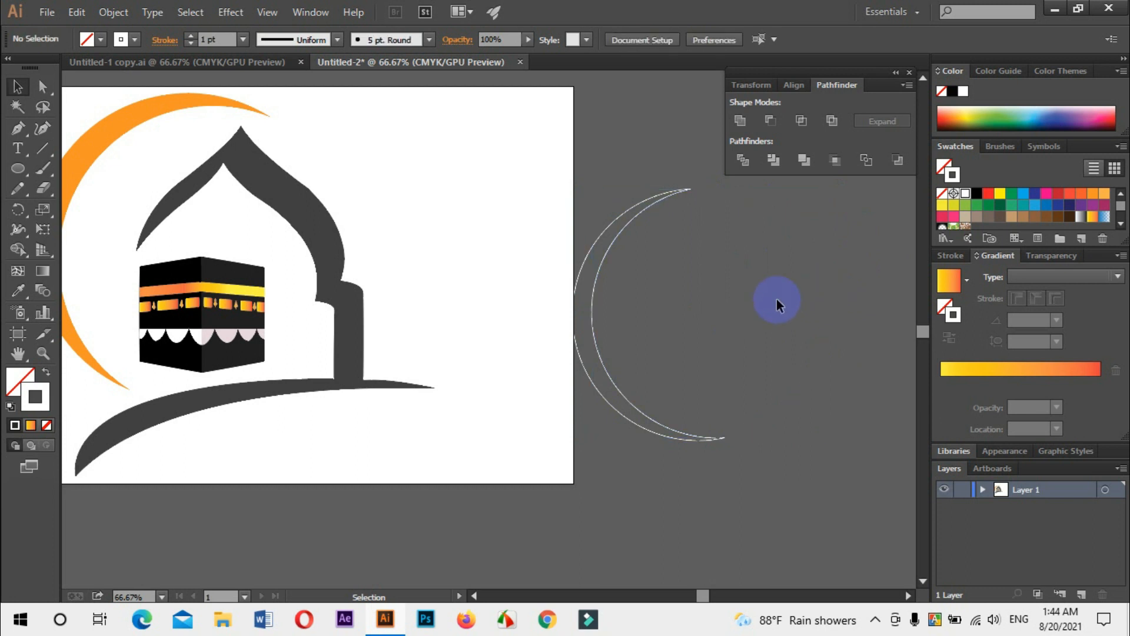
- Give the crescent outline an orange swatch fill and no stroke
{"action": "left_click_drag", "start_coordinate": [636, 169], "coordinate": [686, 245]}
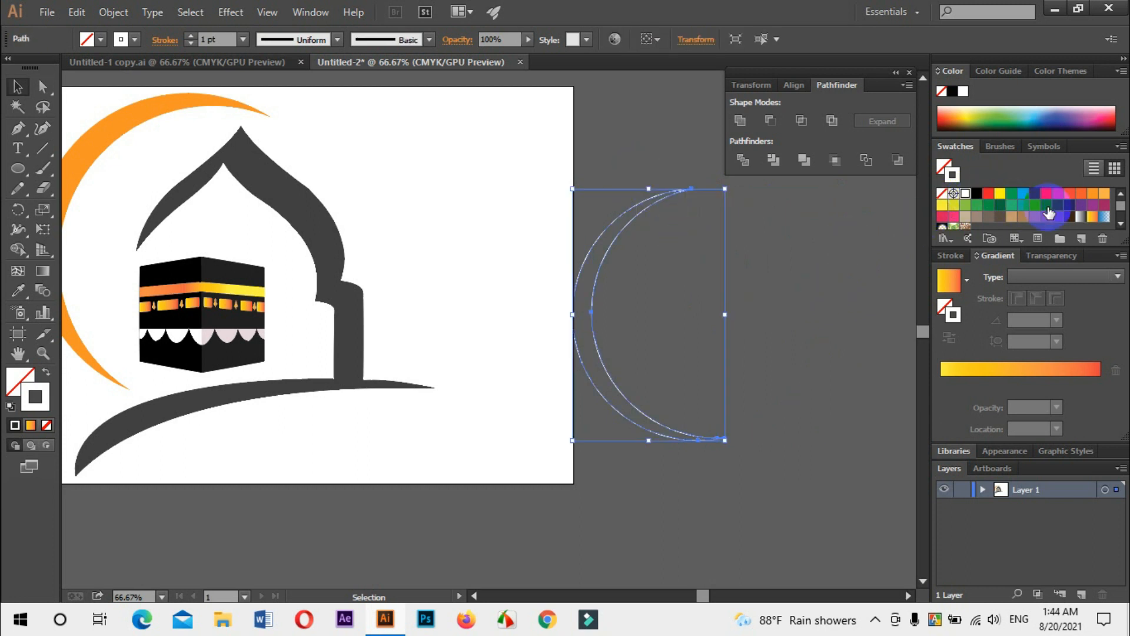
{"action": "left_click", "coordinate": [1081, 197]}
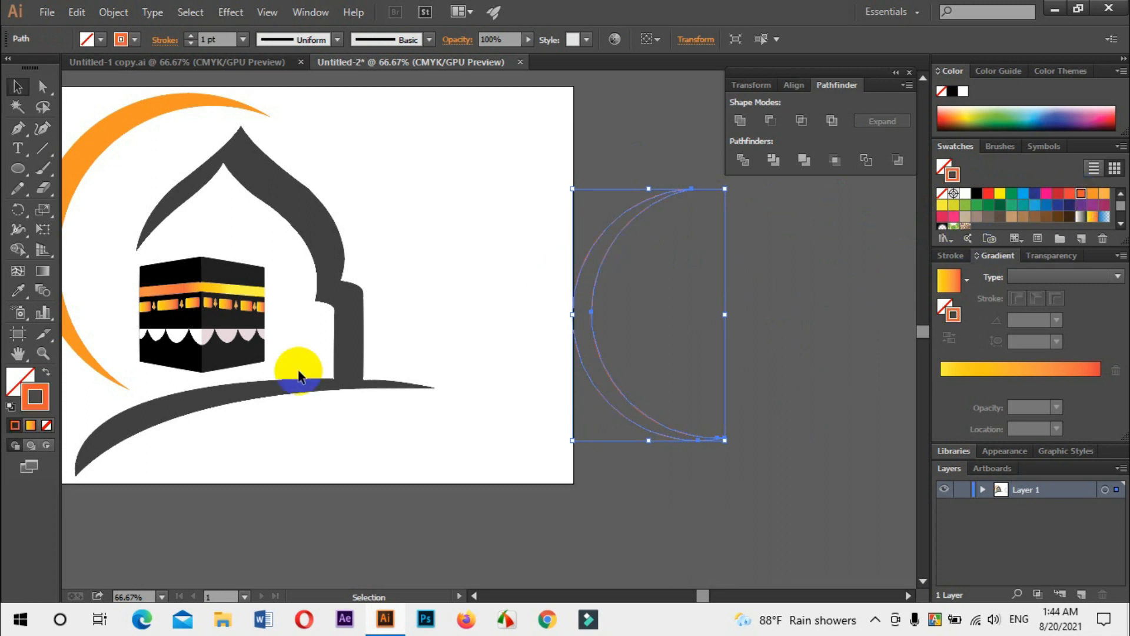
{"action": "left_click", "coordinate": [46, 372]}
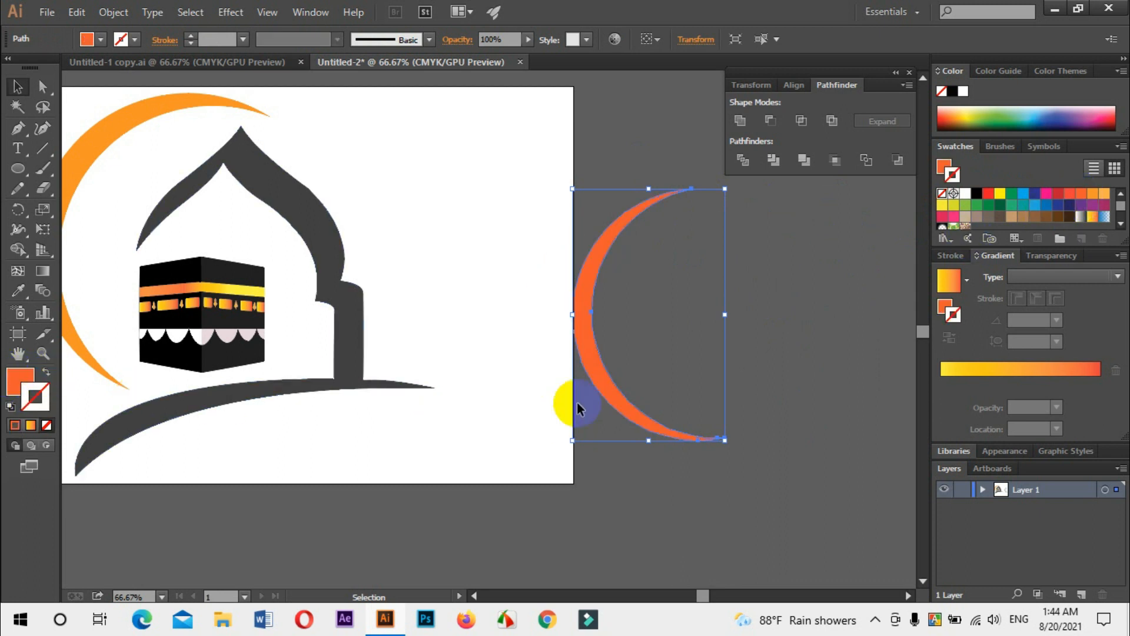
- Fit the crescent over the reference crescent on the artboard by moving, rotating clockwise and enlarging it, and deselect it
{"action": "left_click_drag", "start_coordinate": [596, 377], "coordinate": [333, 368]}
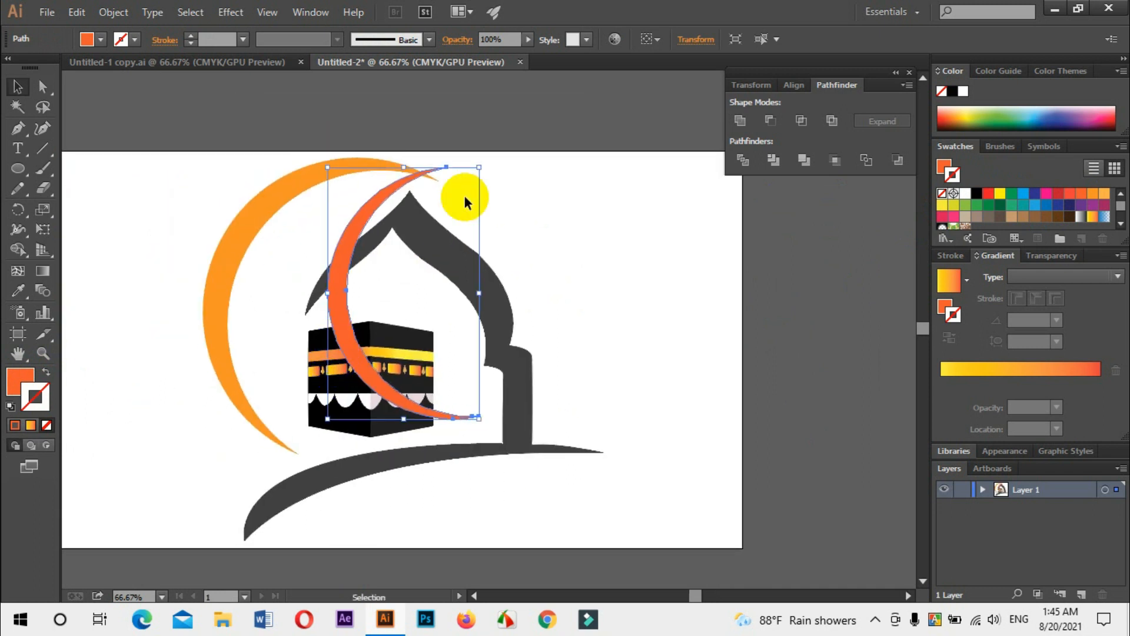
{"action": "left_click_drag", "start_coordinate": [480, 163], "coordinate": [537, 236]}
{"action": "left_click_drag", "start_coordinate": [369, 253], "coordinate": [241, 231]}
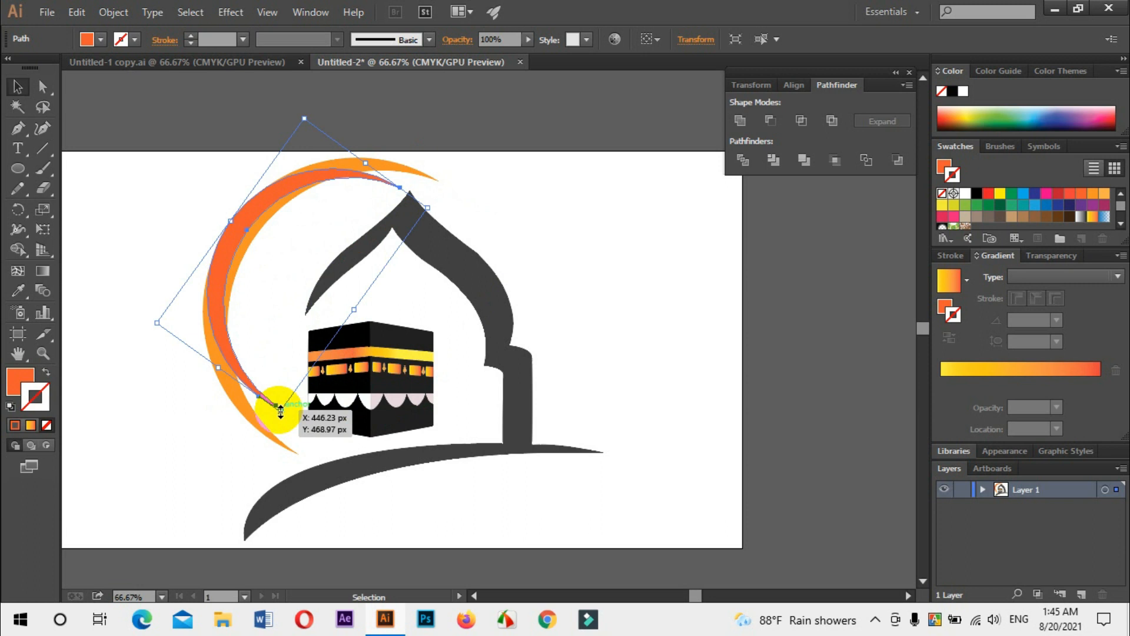
{"action": "left_click_drag", "start_coordinate": [281, 411], "coordinate": [210, 320]}
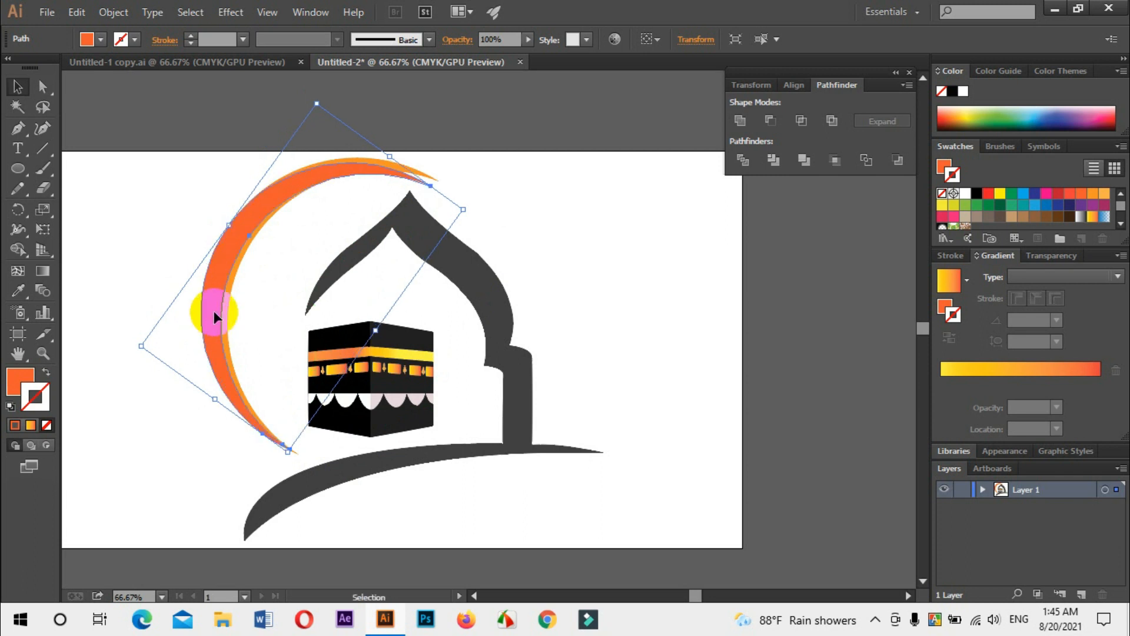
{"action": "left_click", "coordinate": [547, 298]}
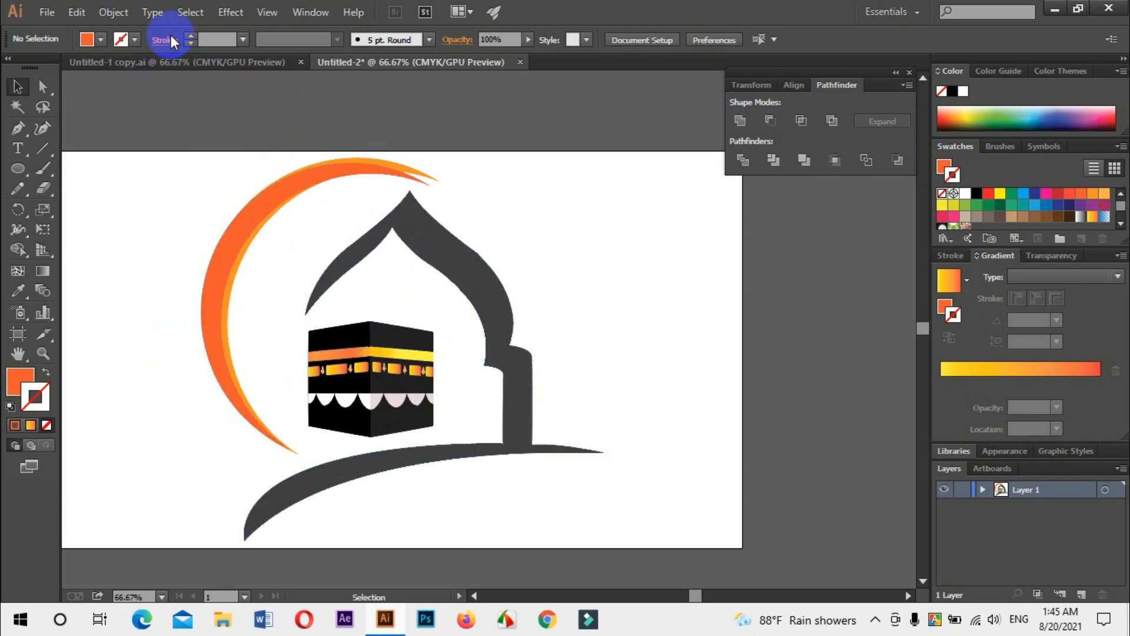
- Unlock all locked reference artwork and delete it from beneath the redrawn shapes
{"action": "left_click", "coordinate": [103, 12]}
{"action": "left_click", "coordinate": [168, 127]}
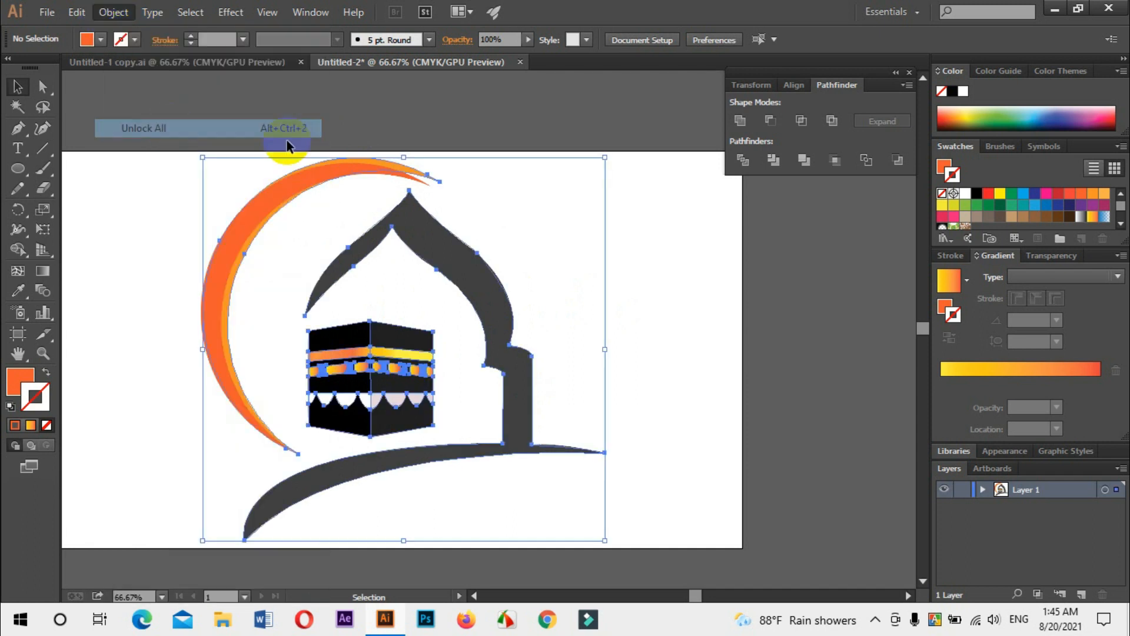
{"action": "left_click", "coordinate": [600, 228]}
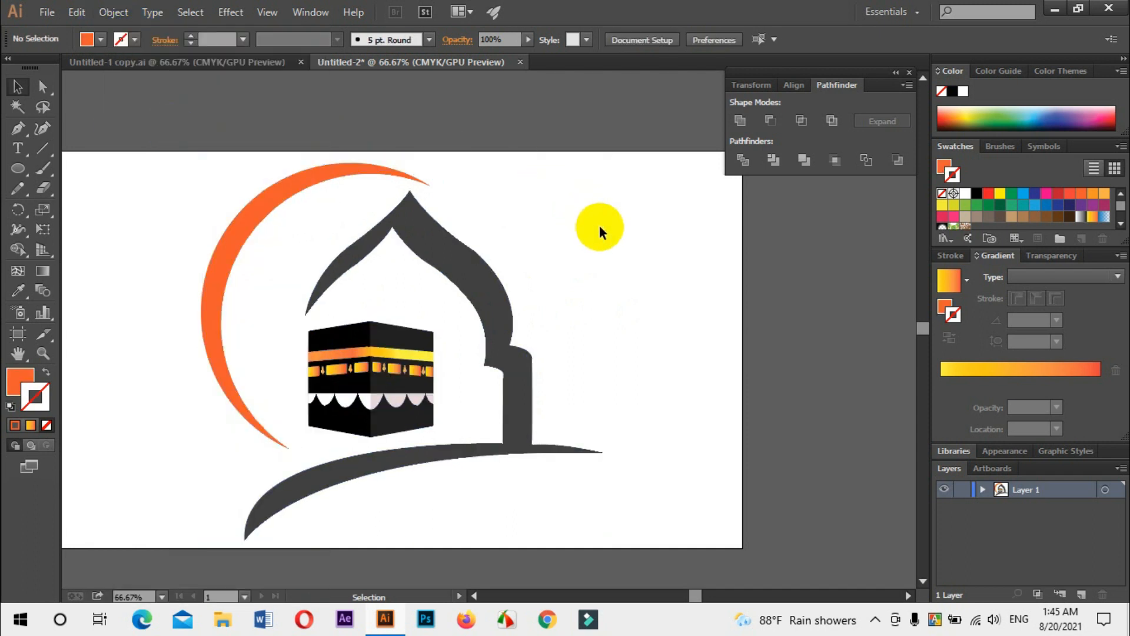
- Group the crescent, arch, Kaaba and curved base into one object and deselect it
{"action": "left_click_drag", "start_coordinate": [429, 300], "coordinate": [540, 293]}
{"action": "left_click_drag", "start_coordinate": [229, 204], "coordinate": [672, 463]}
{"action": "right_click", "coordinate": [517, 364]}
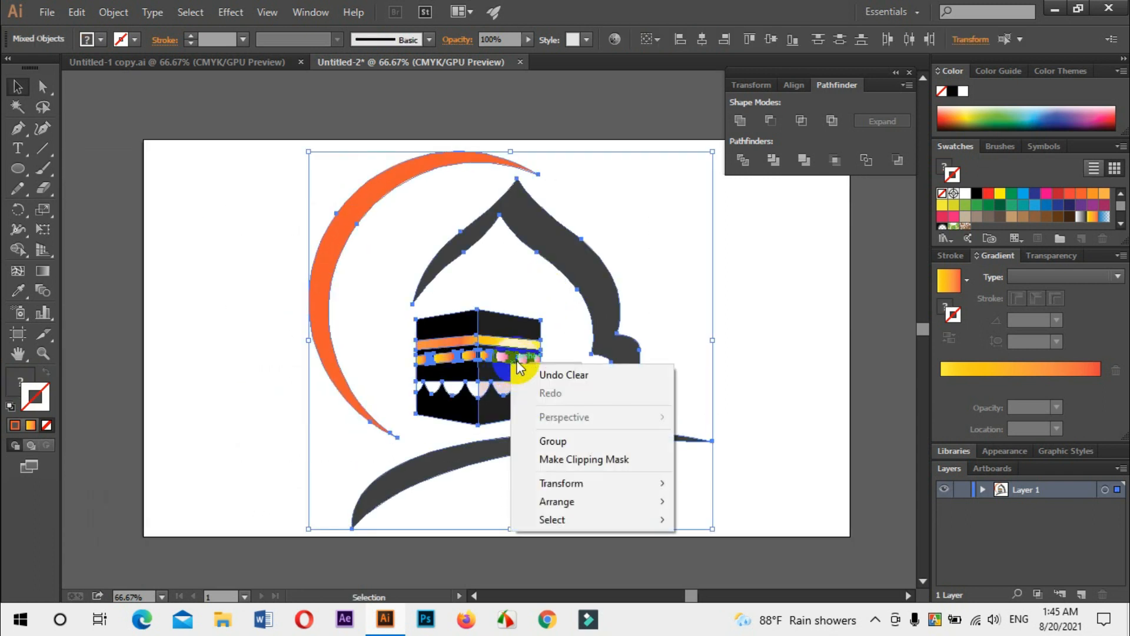
{"action": "left_click", "coordinate": [553, 441]}
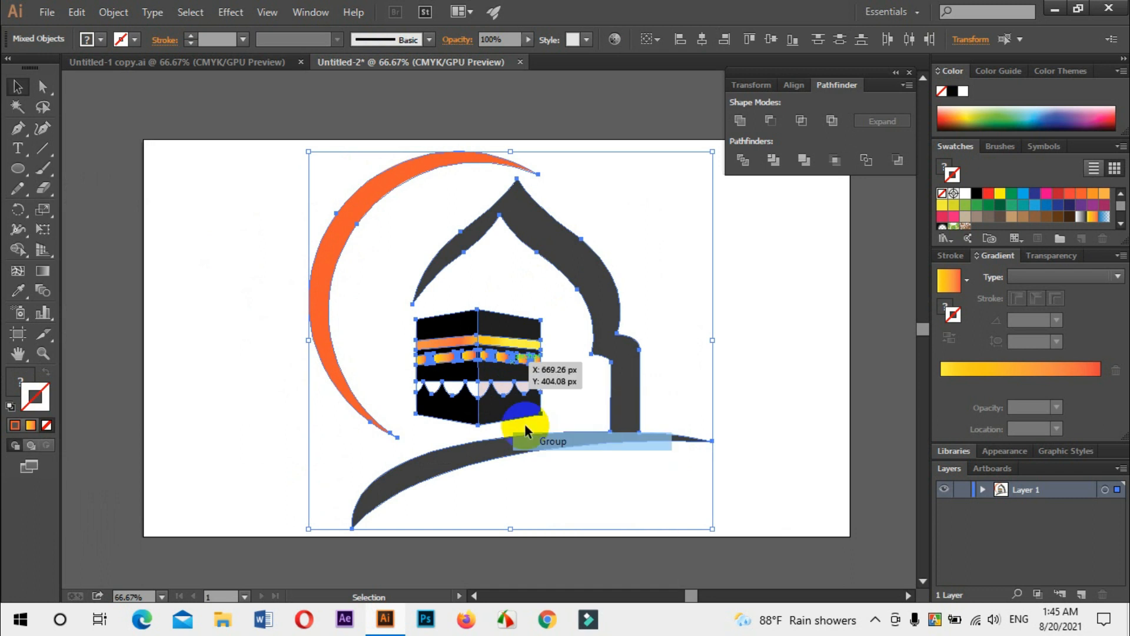
{"action": "left_click", "coordinate": [777, 259]}
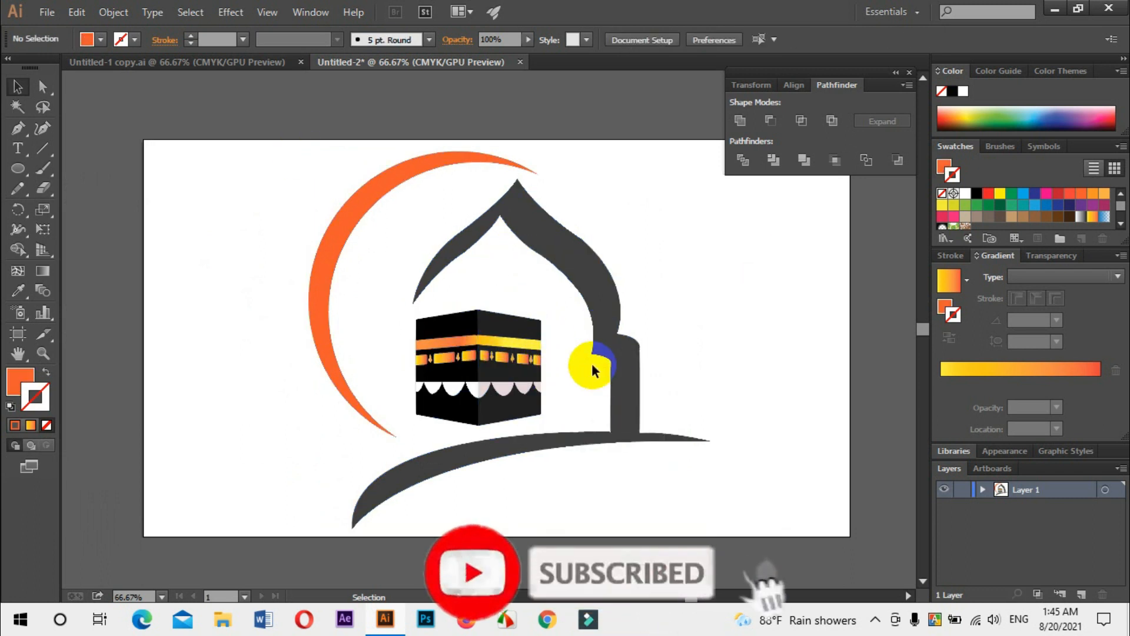